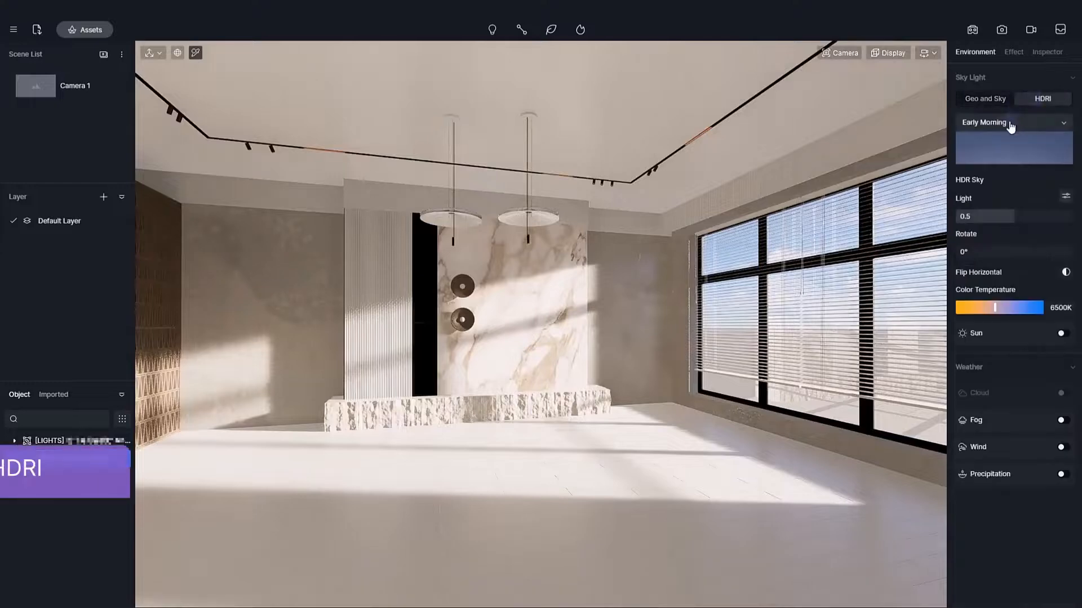
Apply the custom cannon_8k HDRI as the sky light and rotate it to 226.7°.
click(1012, 123)
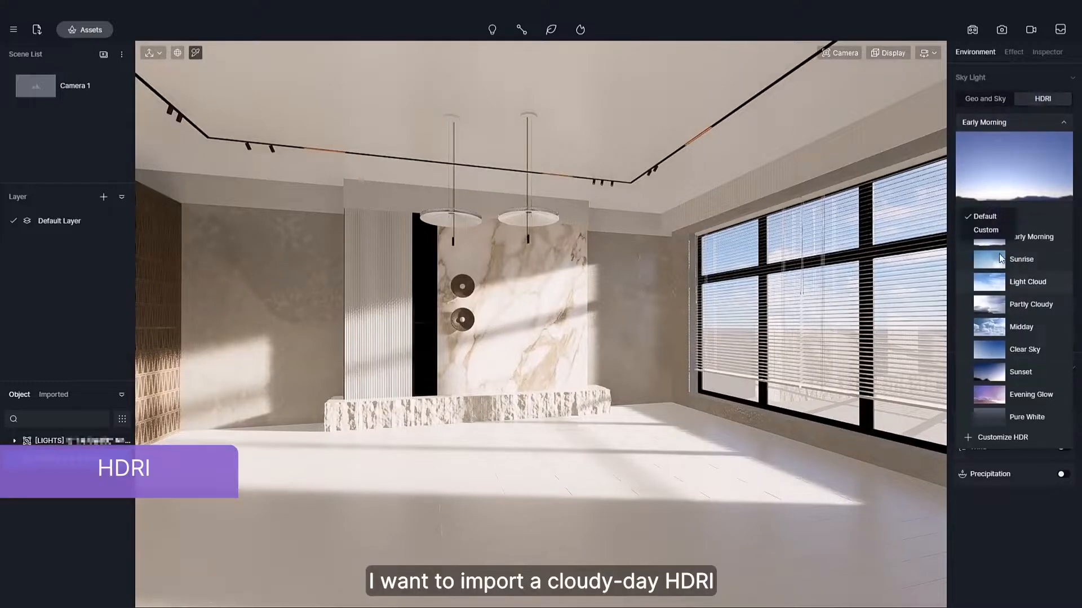
click(996, 231)
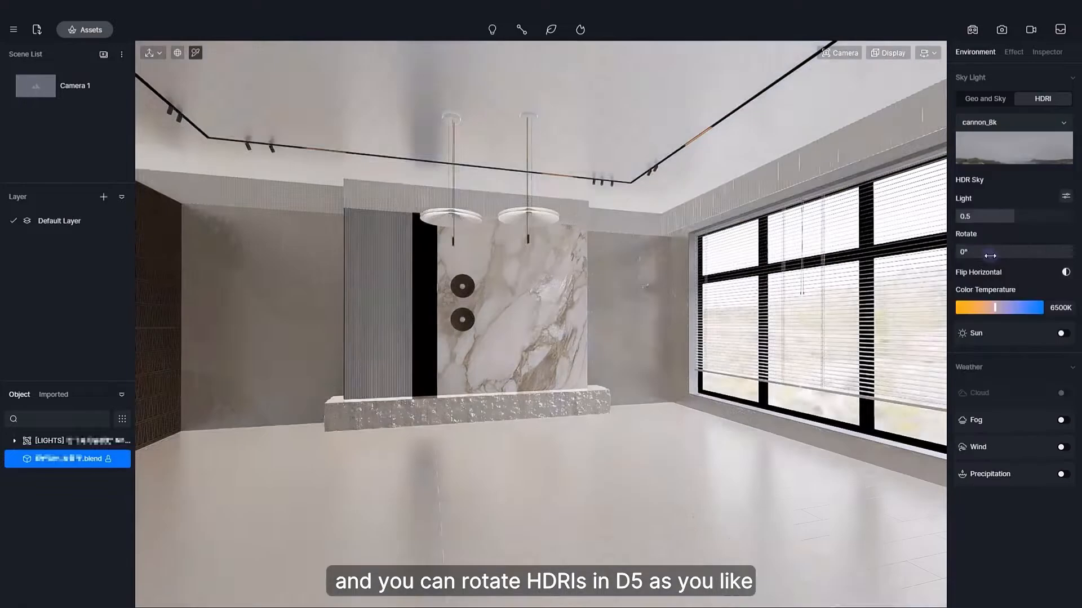
drag(1008, 254, 1038, 253)
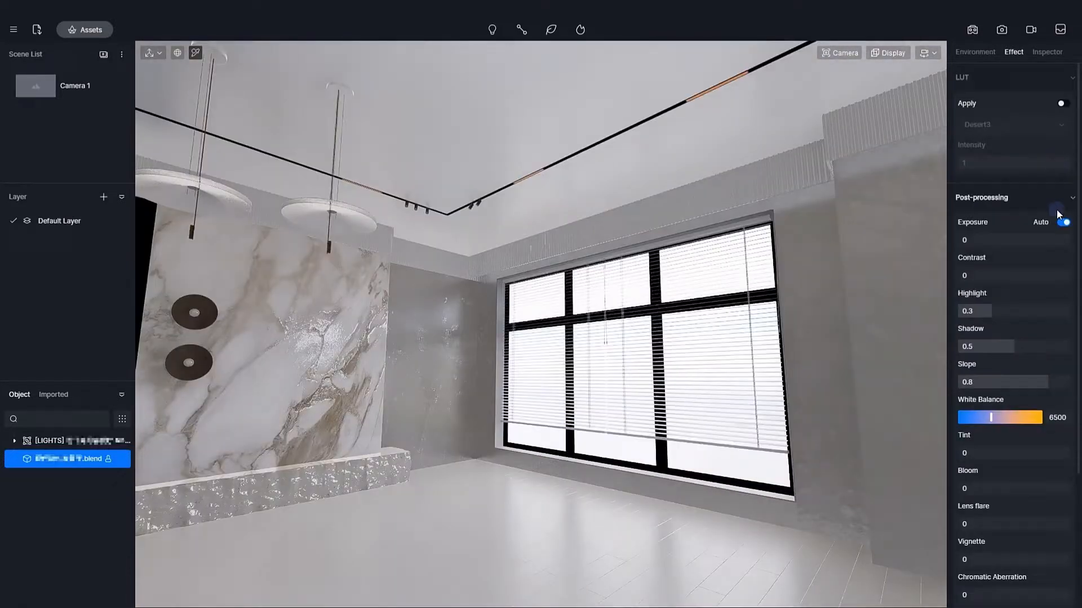
Turn off auto exposure and set the custom sun to altitude 47.4, azimuth 283.7, disk radius 2.2 and colour temperature 5400K.
click(1060, 221)
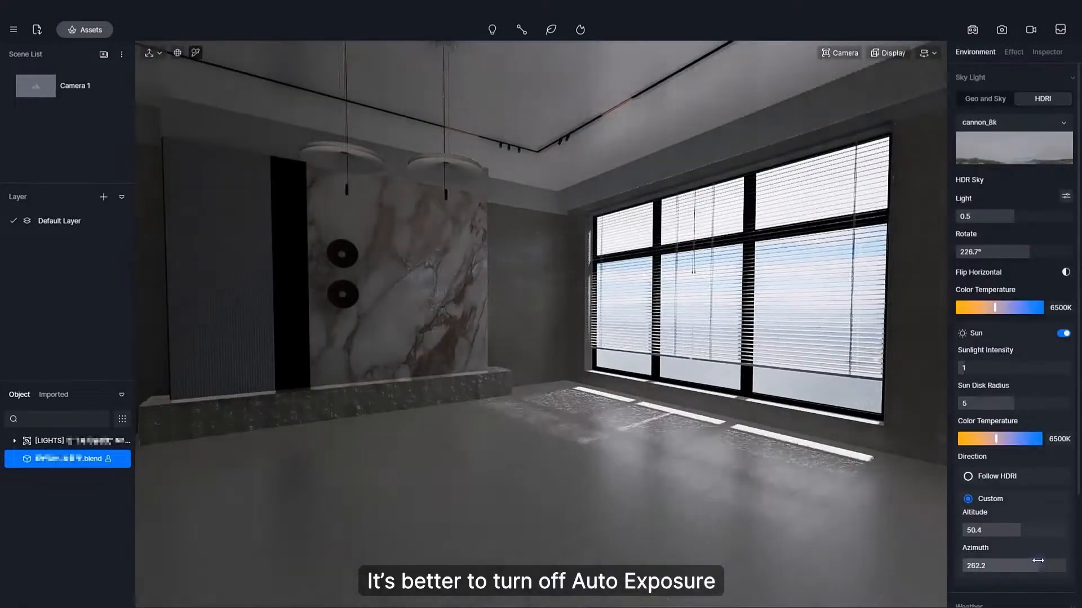
drag(1025, 566, 1048, 568)
drag(992, 438, 989, 438)
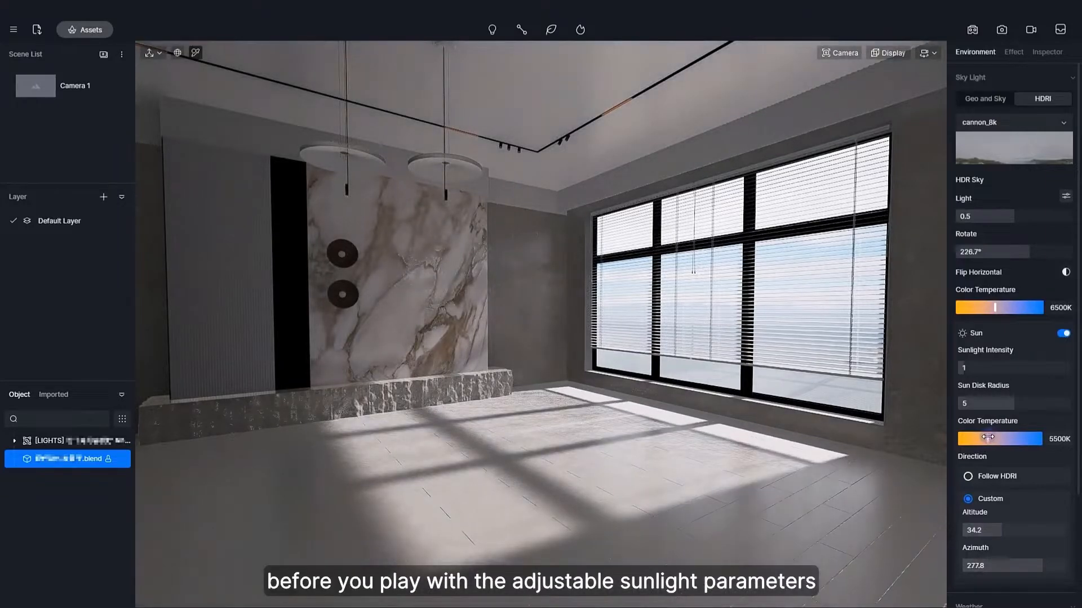
drag(989, 438, 987, 438)
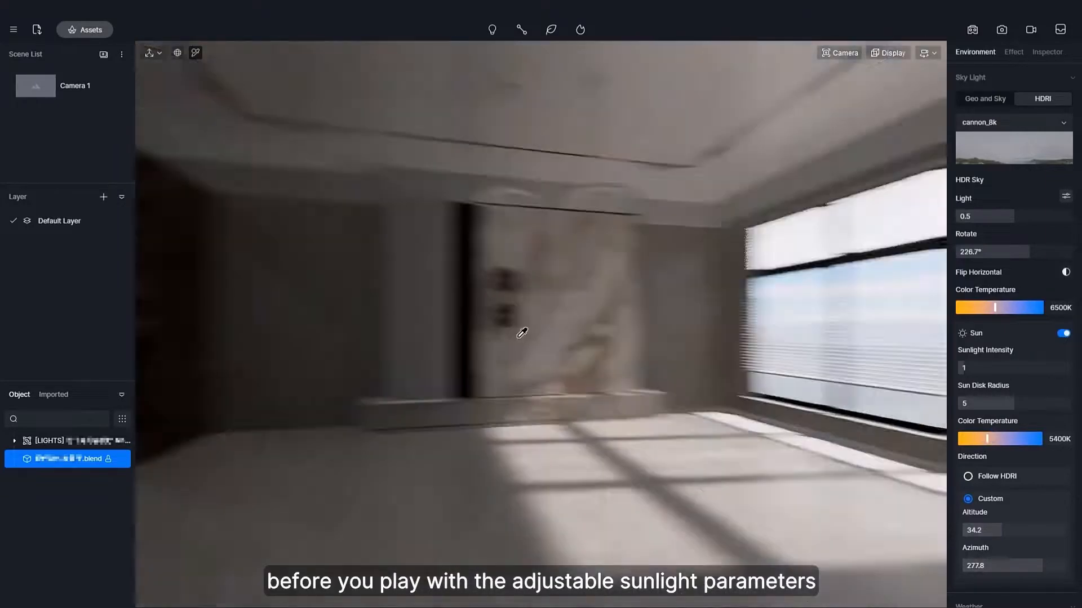
drag(1030, 566, 1035, 566)
drag(1004, 530, 1023, 512)
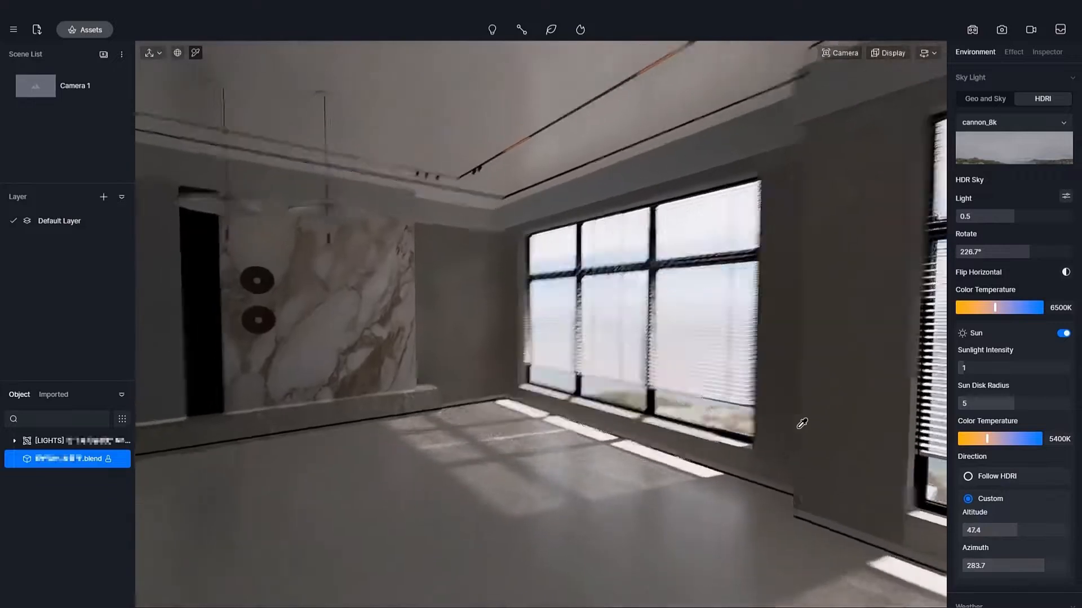
drag(970, 410, 983, 411)
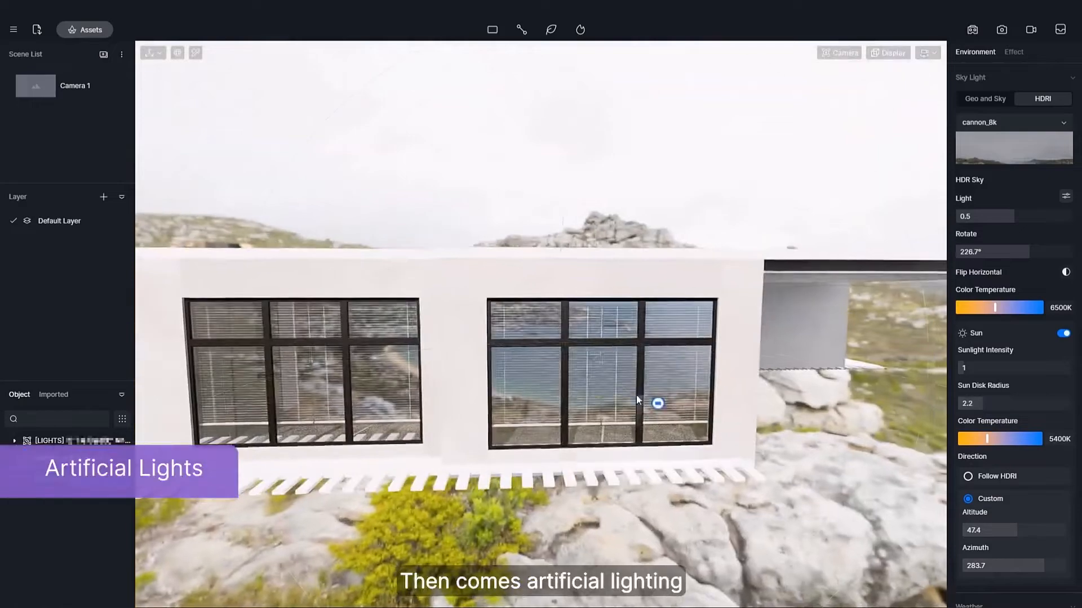
Place a rectangle light outside the windows and scale it to about 7001 by 1929.
click(631, 392)
drag(626, 382, 704, 445)
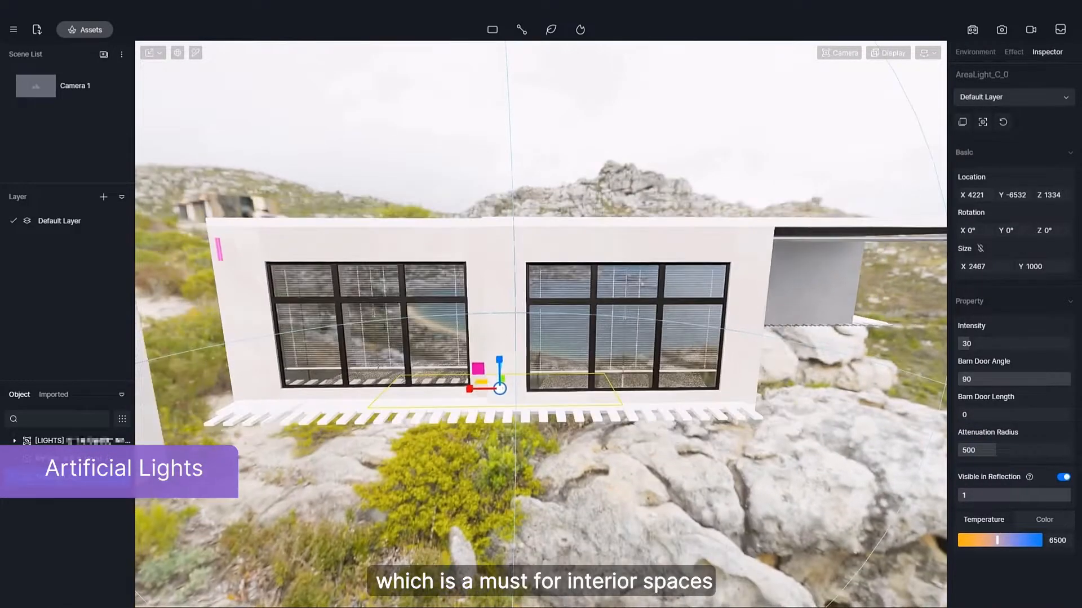
middle_drag(445, 410, 501, 383)
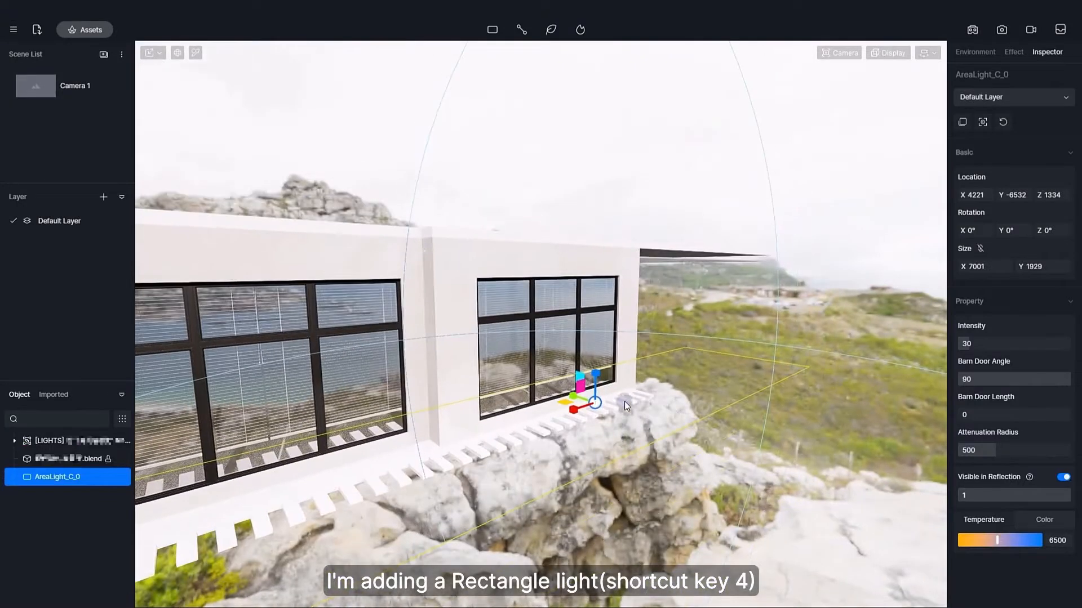
Tilt the large rectangle light to X 297°, move it to about Y -9767, Z 3757, and enlarge its Y size to about 2266.
drag(624, 238, 694, 340)
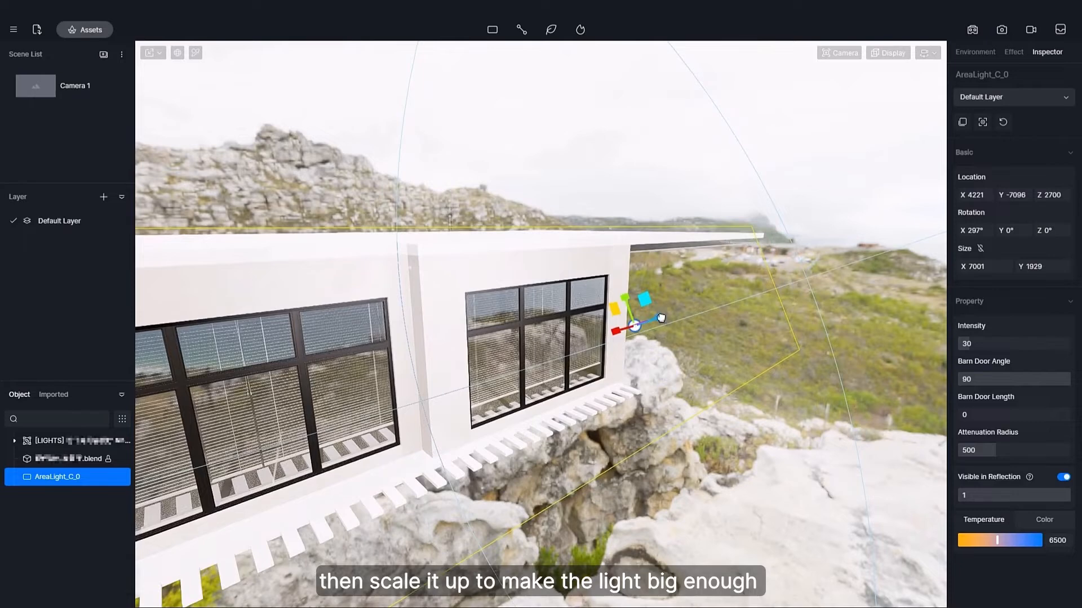
drag(621, 289, 619, 281)
right_drag(625, 287, 729, 303)
key(space)
drag(580, 322, 647, 337)
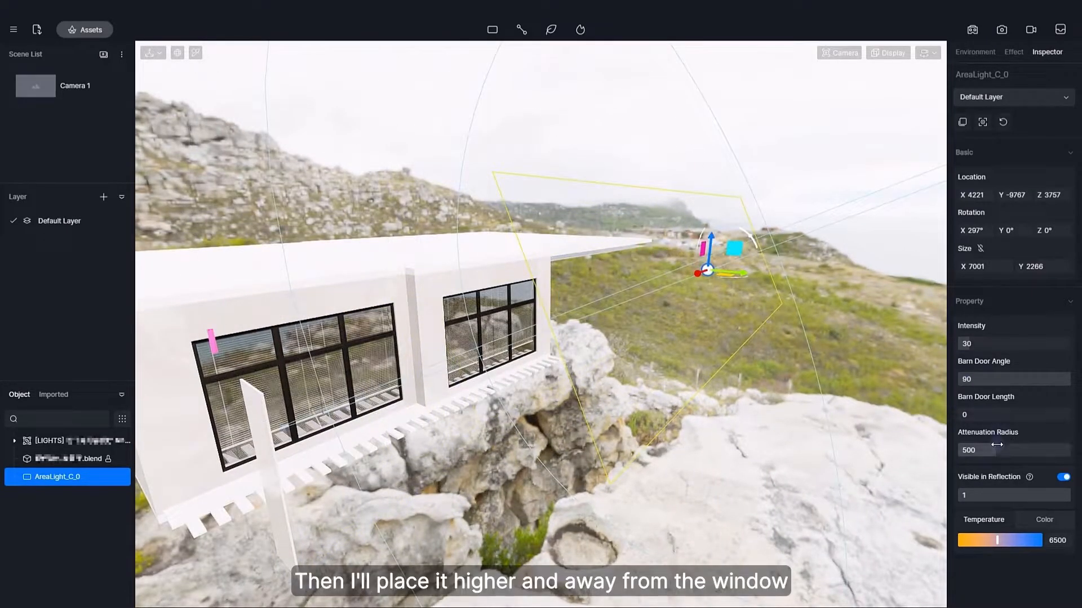
Set the large rectangle light's attenuation radius to 8000000 and adjust its intensity while viewing the interior.
text(00000)
key(Return)
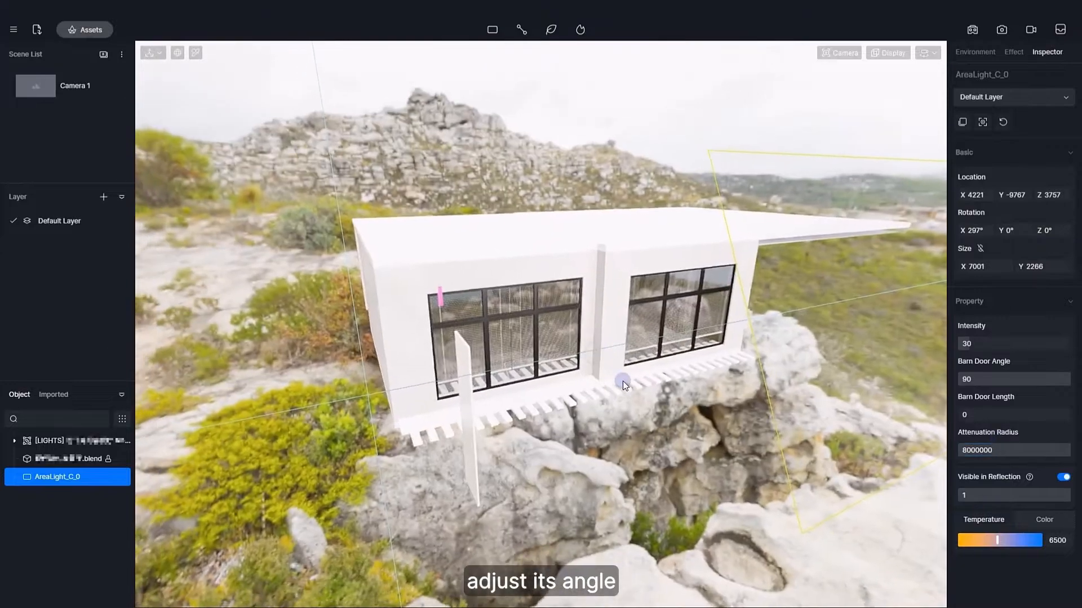
scroll(622, 380, up, 10)
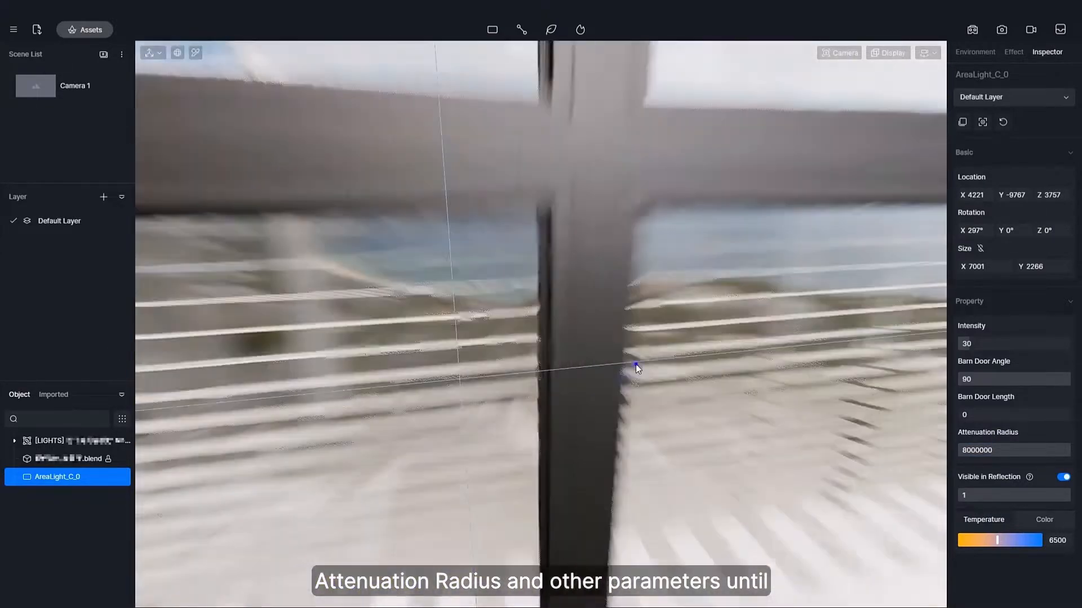
right_drag(644, 375, 814, 349)
right_drag(739, 355, 918, 329)
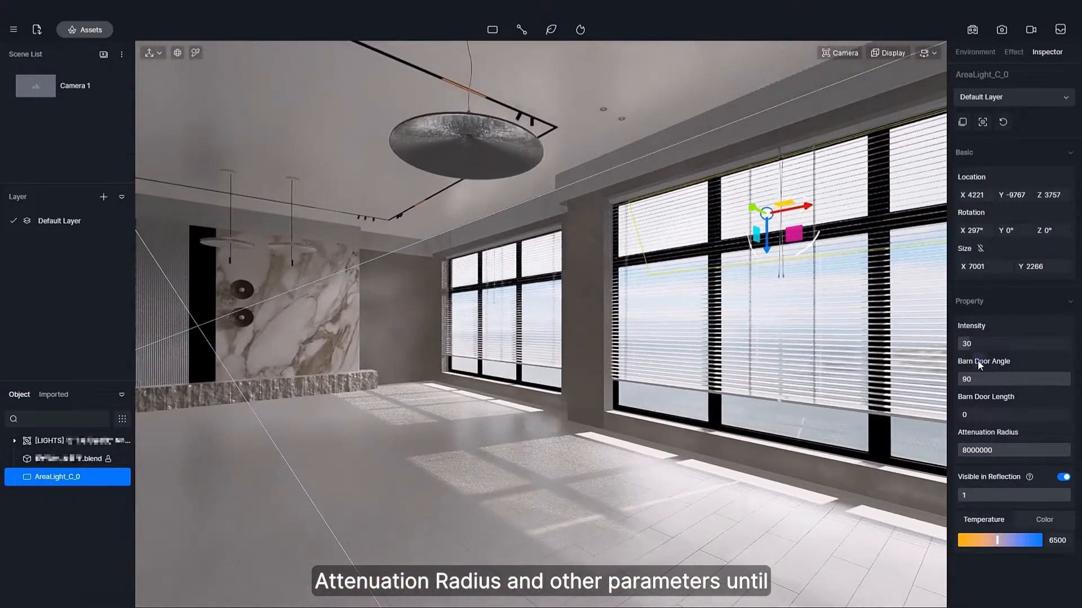
mouse_move(981, 344)
mouse_down()
mouse_move(1022, 342)
mouse_move(960, 343)
mouse_move(983, 342)
mouse_move(970, 337)
mouse_up()
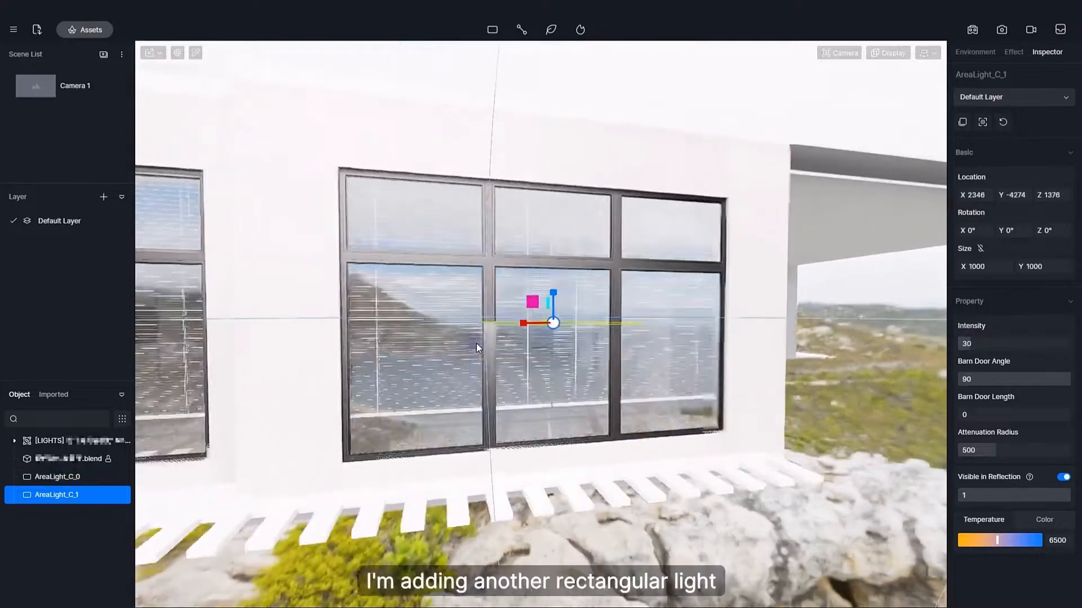
Turn the second rectangle light to X 270° in front of the living room window and scale it to about 2524 by 1570.
right_drag(476, 343, 546, 339)
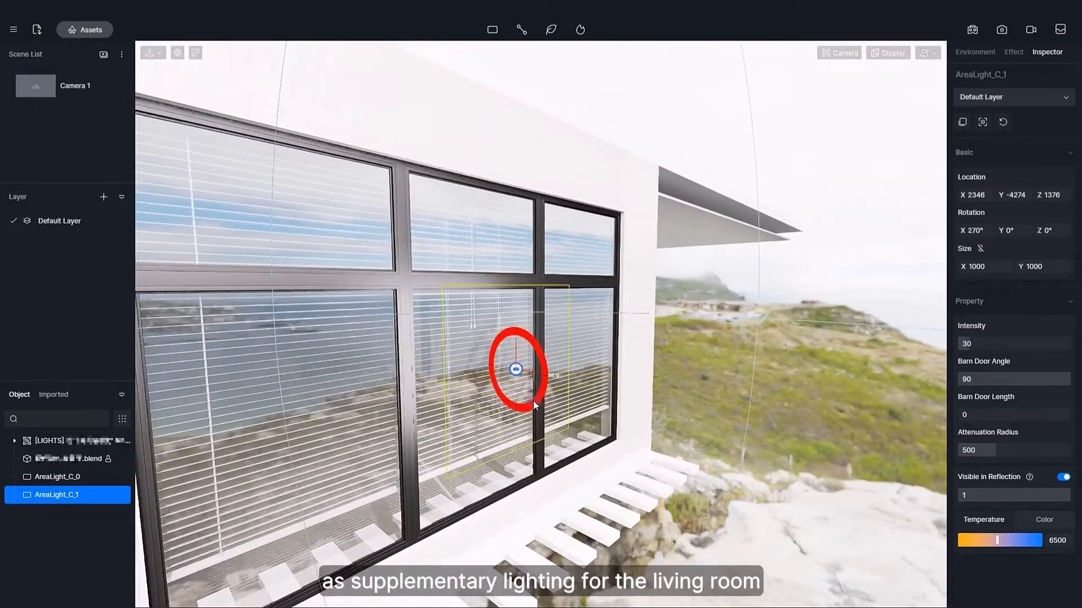
drag(515, 342, 515, 307)
right_drag(591, 350, 555, 361)
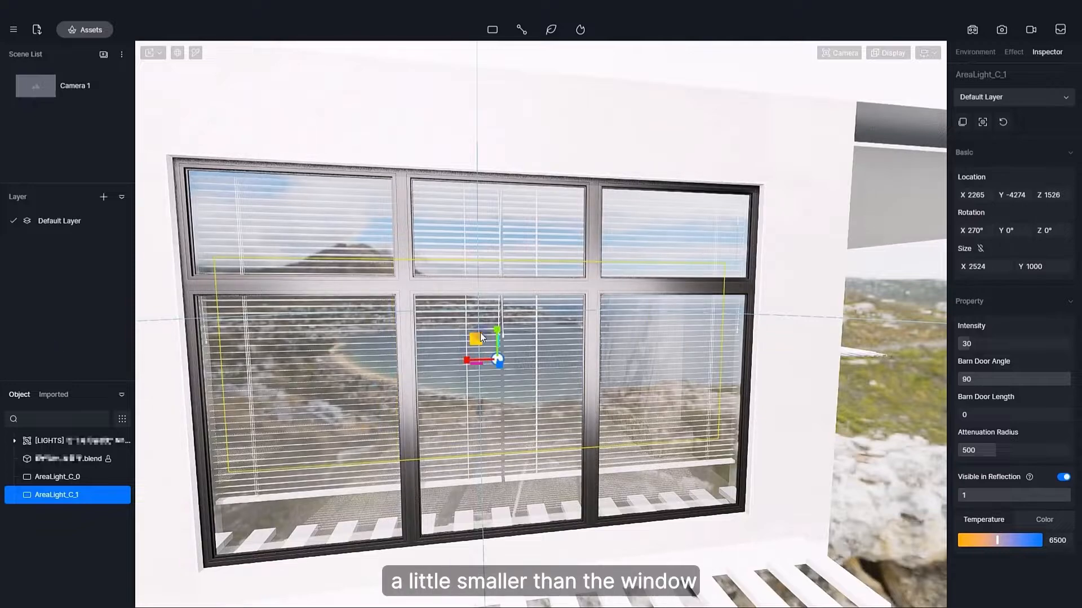
key(w)
right_drag(504, 219, 566, 107)
key(i)
click(425, 220)
right_drag(580, 321, 796, 288)
key(Escape)
click(795, 289)
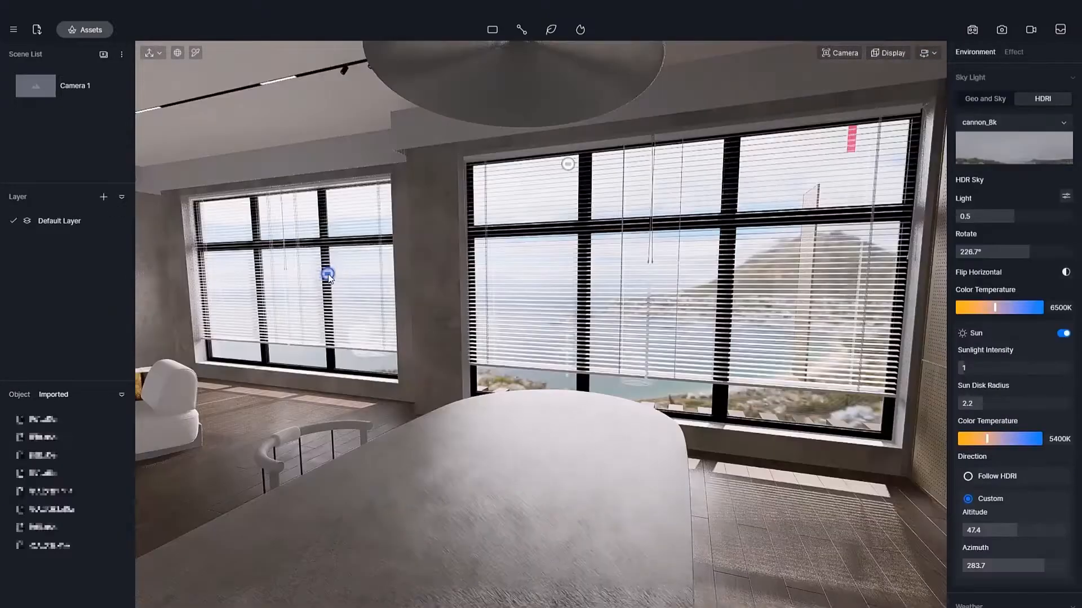
Select the smaller rectangle light and move it across to the dining area's window, at about X 6877.
click(327, 293)
drag(383, 324, 749, 304)
right_drag(614, 332, 902, 338)
key(w)
right_drag(530, 304, 580, 296)
key(s)
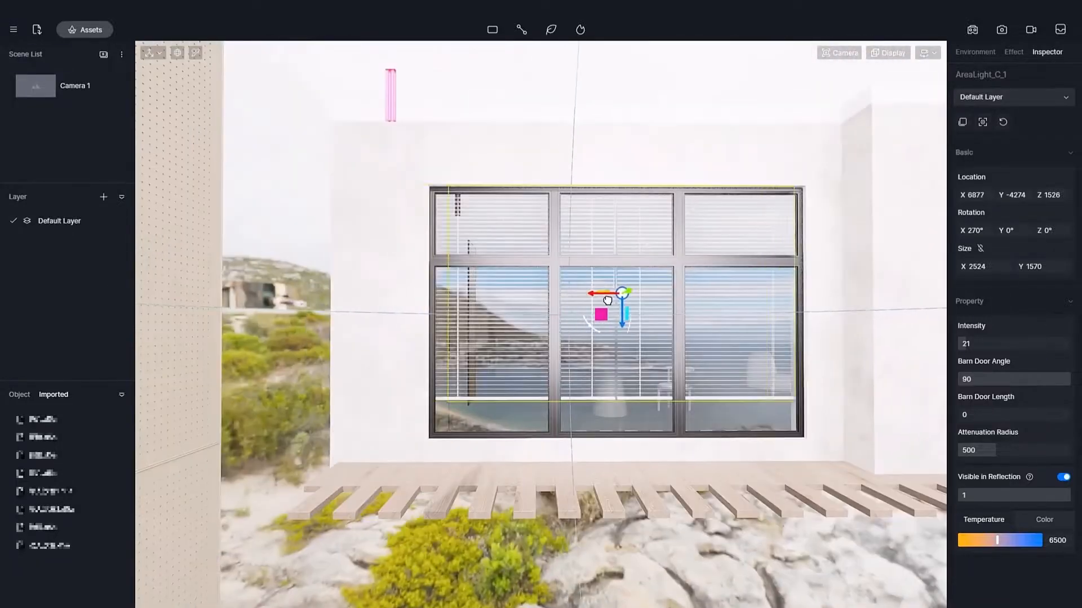
Fine-tune the dining window light's position to about X 6918, Y -3972, Z 1451 and adjust its intensity.
drag(602, 314, 596, 325)
right_drag(676, 305, 862, 285)
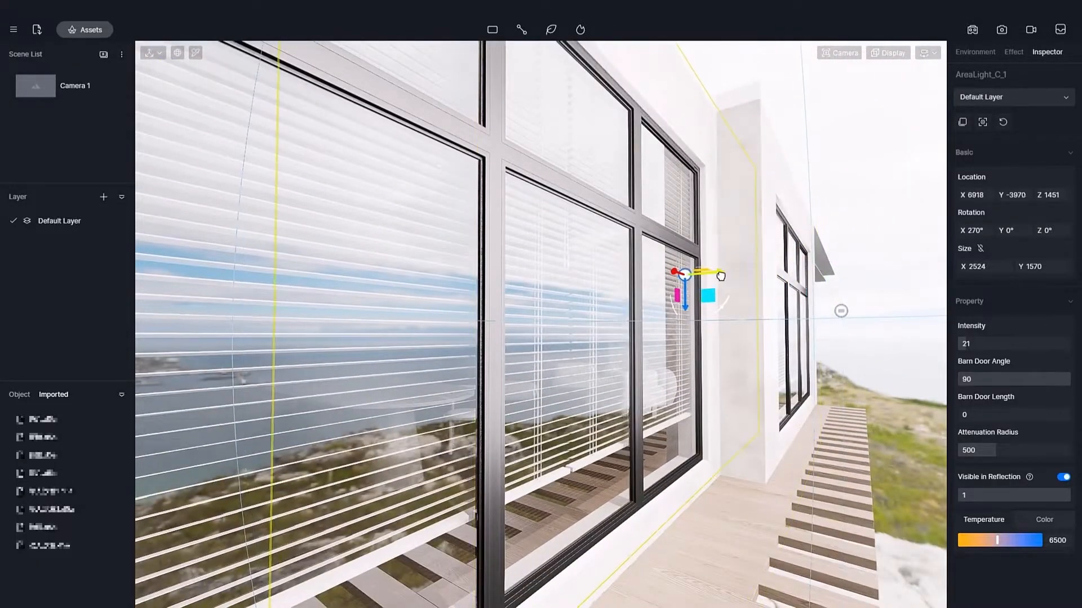
key(w)
right_drag(419, 208, 971, 343)
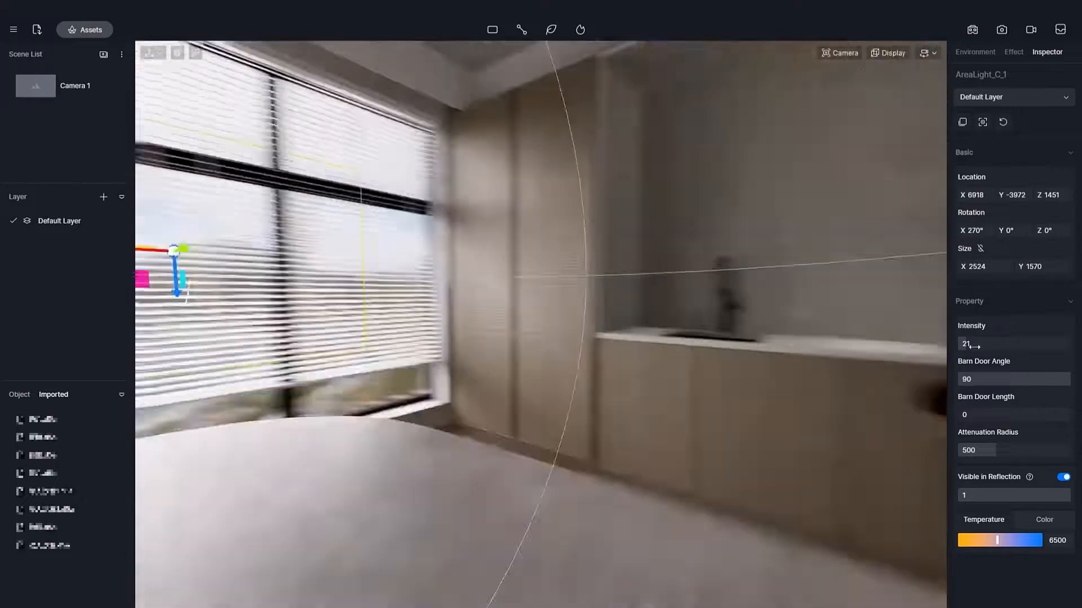
key(s)
drag(969, 344, 978, 340)
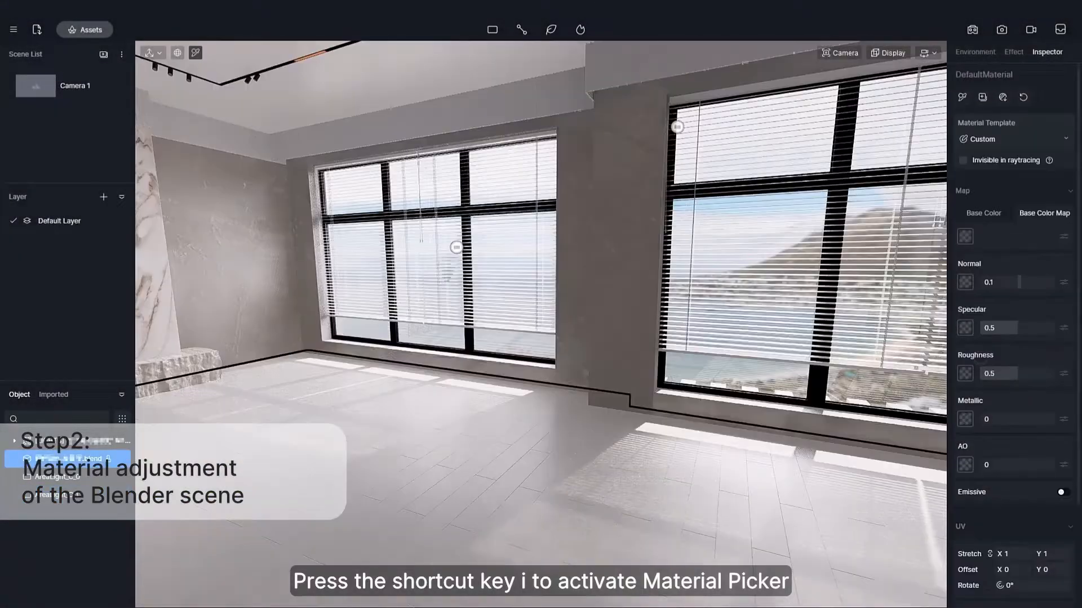
Pick the floor material and load a wood texture as its base colour map, with roughness 0.3 and UV stretch 10.
right_drag(573, 453, 559, 476)
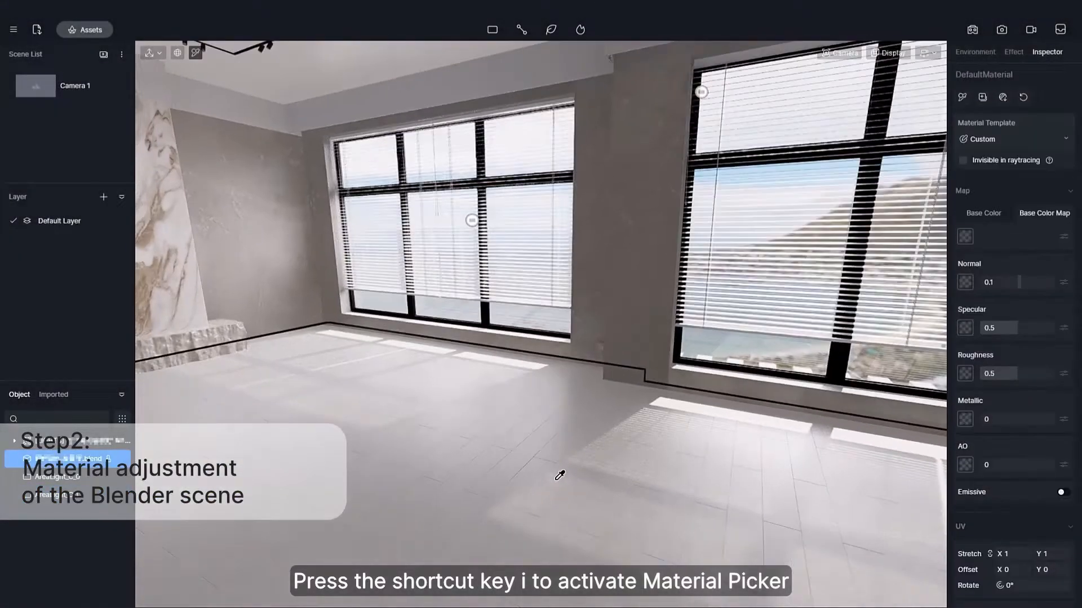
click(965, 236)
scroll(522, 451, down, 5)
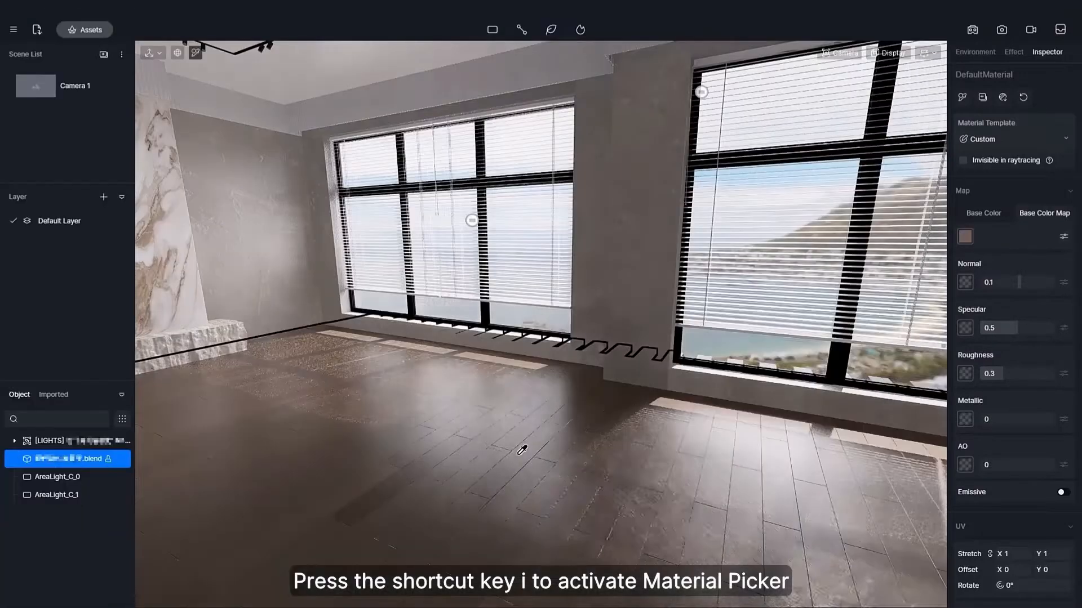
scroll(1059, 534, down, 1)
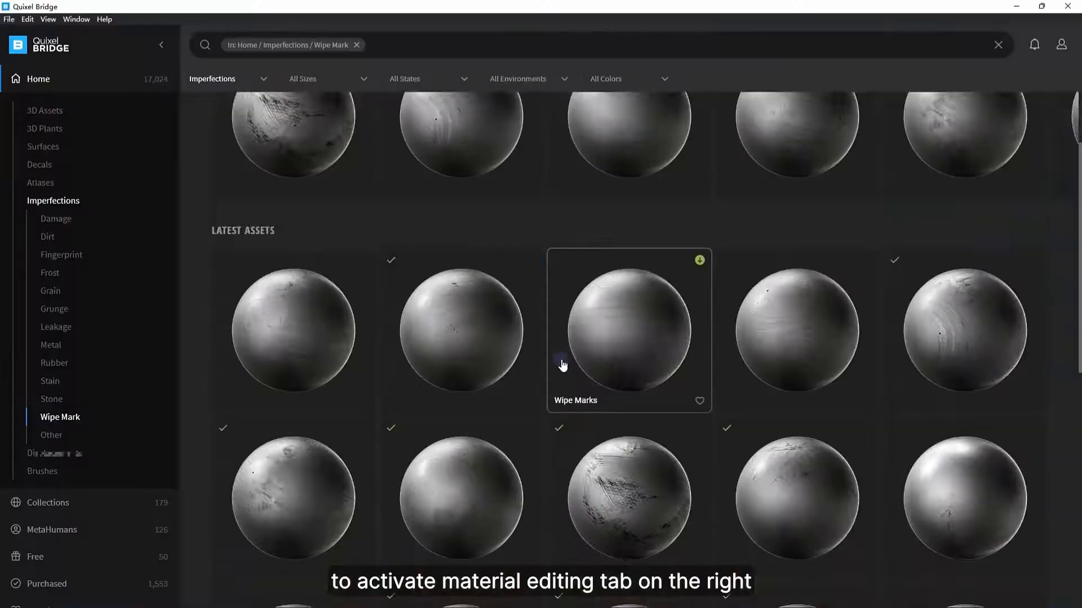
Find a Wipe Marks imperfection in Quixel Bridge, load its 4K roughness map into the floor's roughness slot, and adjust the roughness amount.
scroll(560, 362, down, 4)
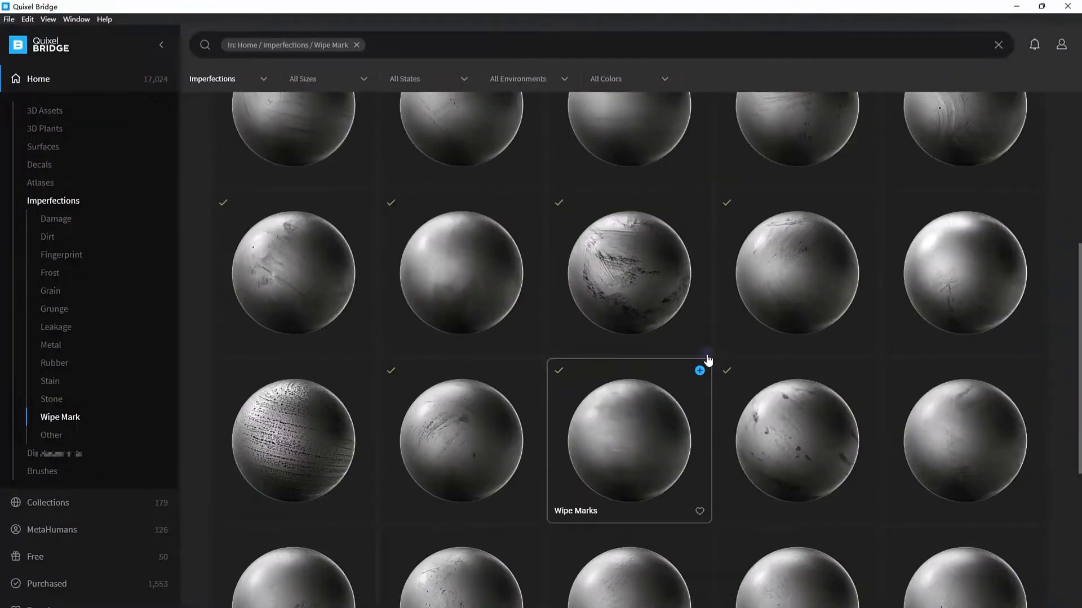
click(1014, 6)
double_click(549, 141)
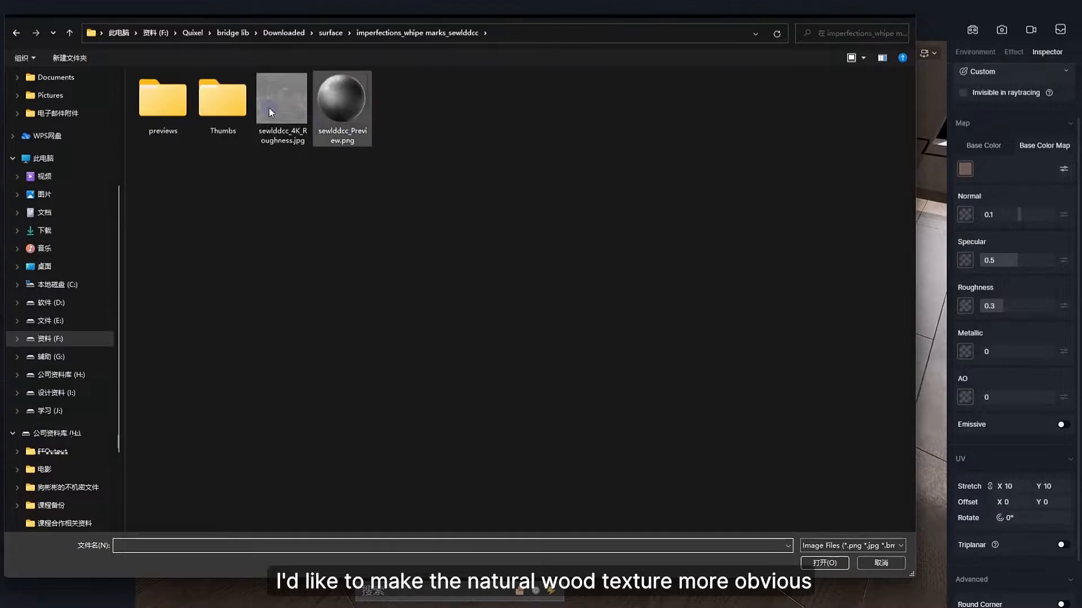
double_click(269, 107)
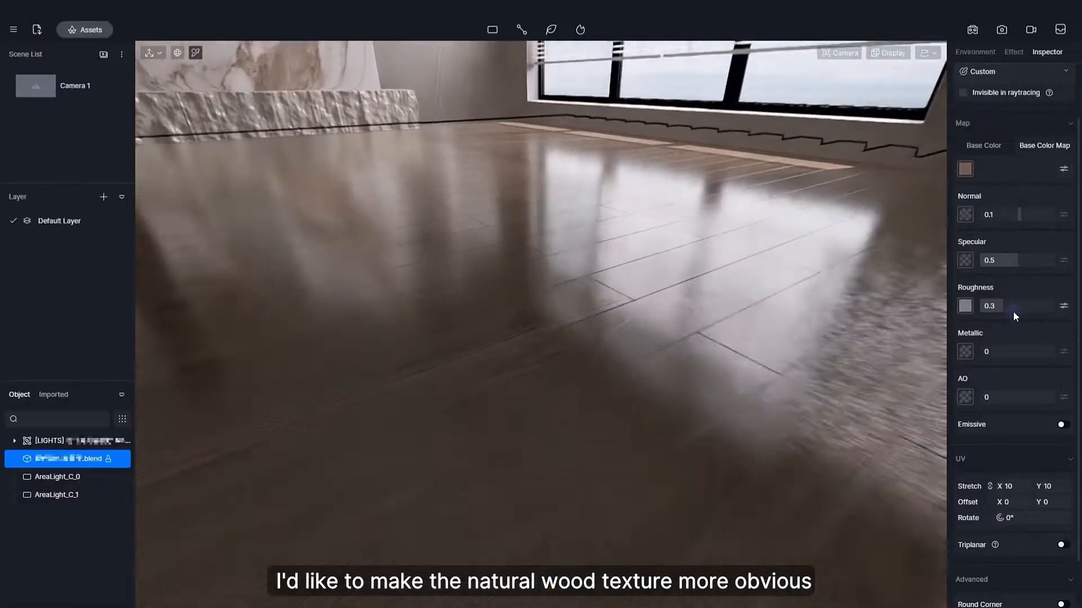
drag(1012, 305, 1042, 305)
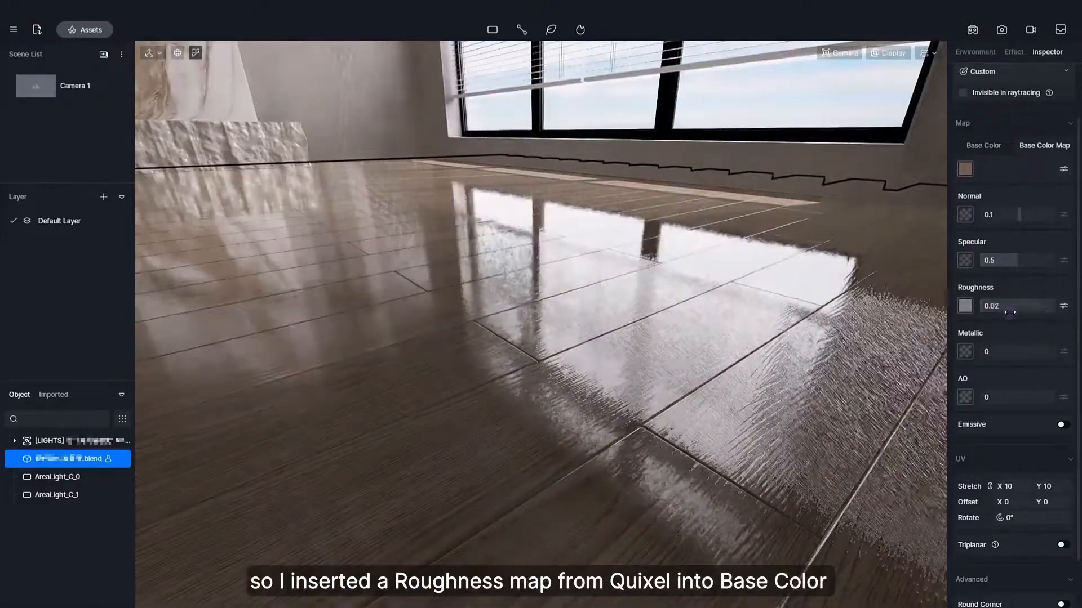
Set the rough stone base material's roughness to 0.79 and its normal to 0, and enable triplanar mapping.
drag(1008, 305, 1036, 307)
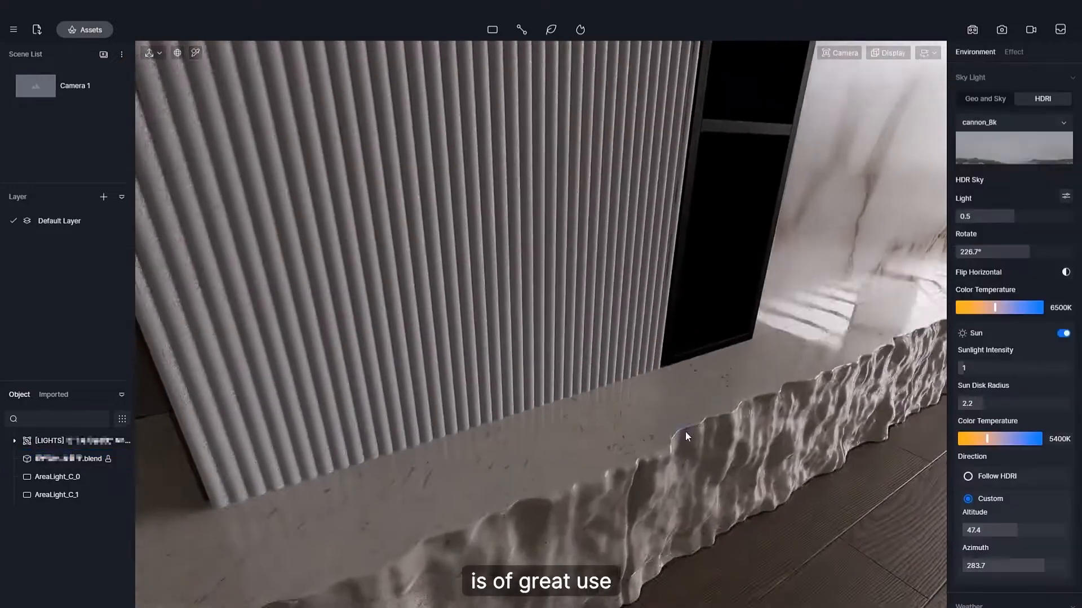
right_drag(685, 432, 735, 339)
click(733, 340)
scroll(1006, 454, down, 2)
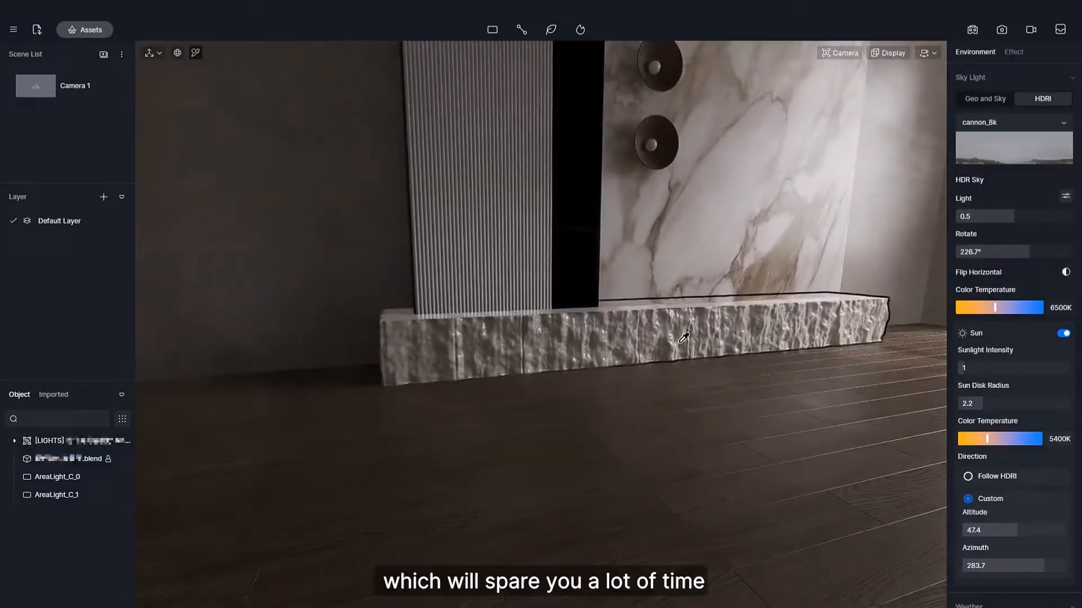
Batch import the concrete_painted_vlswfh3 Albedo, AO, Displacement, Normal and Roughness textures into the ceiling material.
click(684, 338)
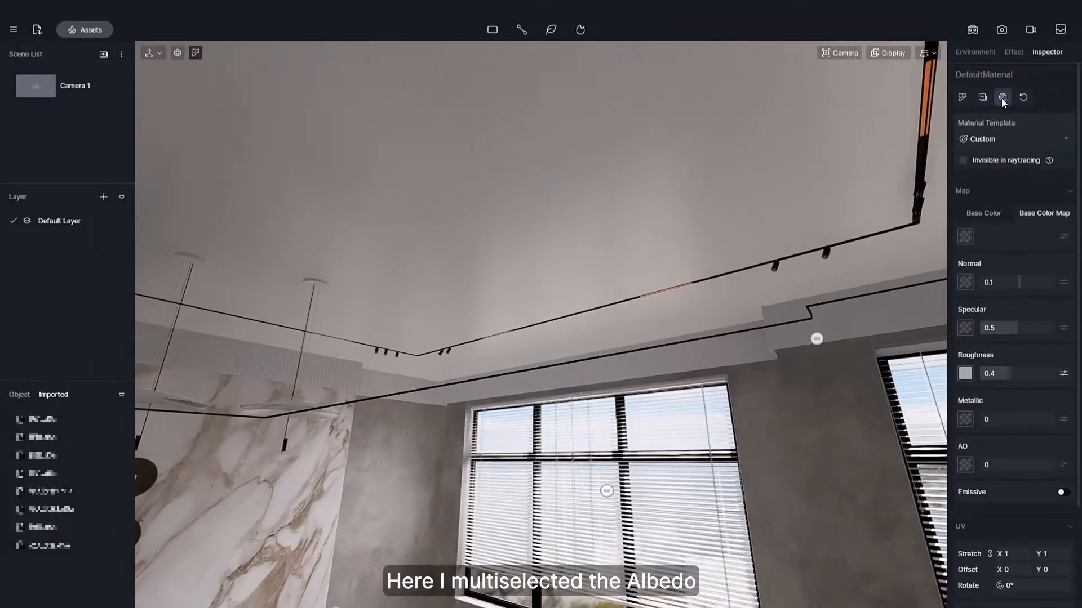
click(1002, 97)
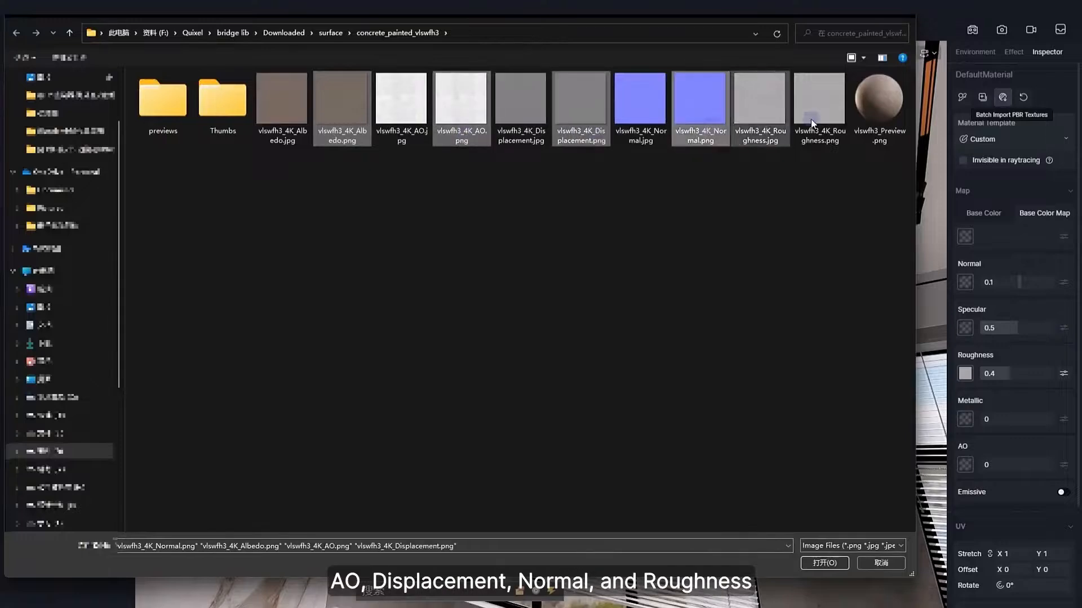
click(825, 563)
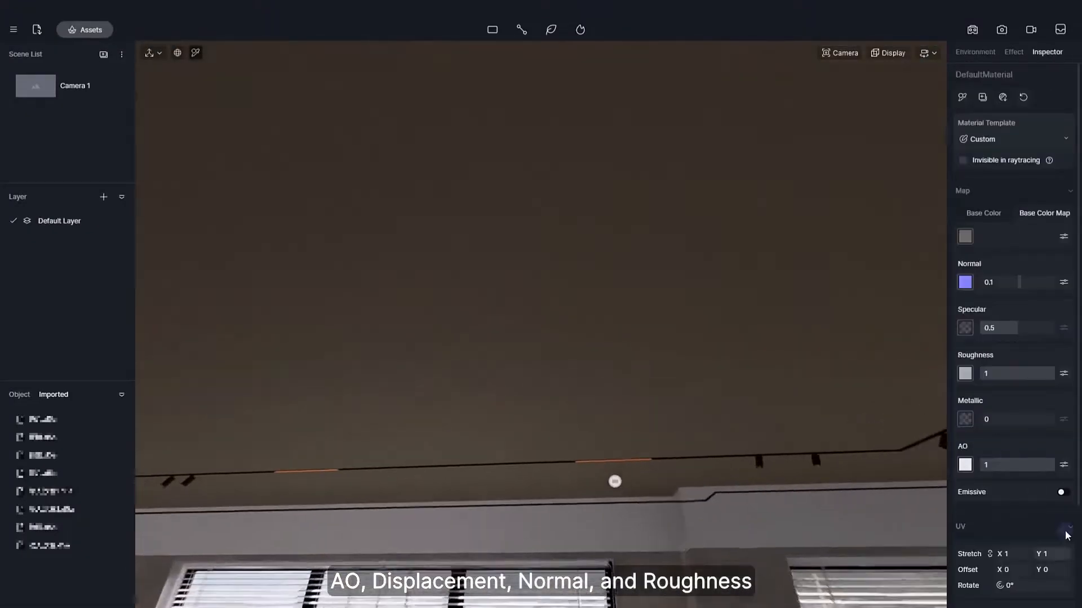
scroll(1019, 484, down, 2)
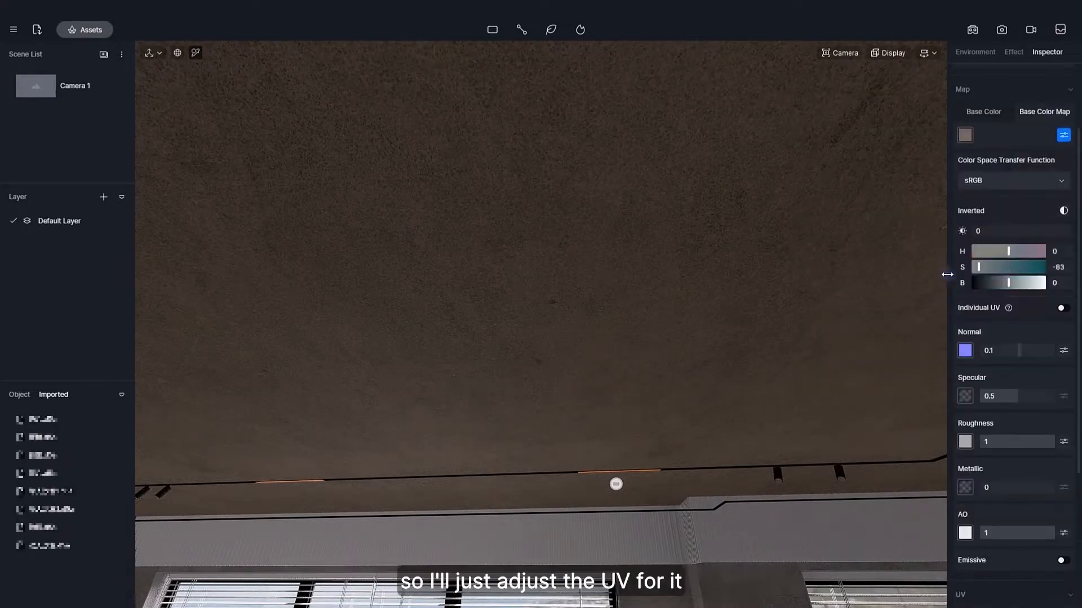
Tune the ceiling material to normal 0.38, roughness 0.75 and AO 0.44, with base colour map saturation -100 and brightness 61.
click(1062, 135)
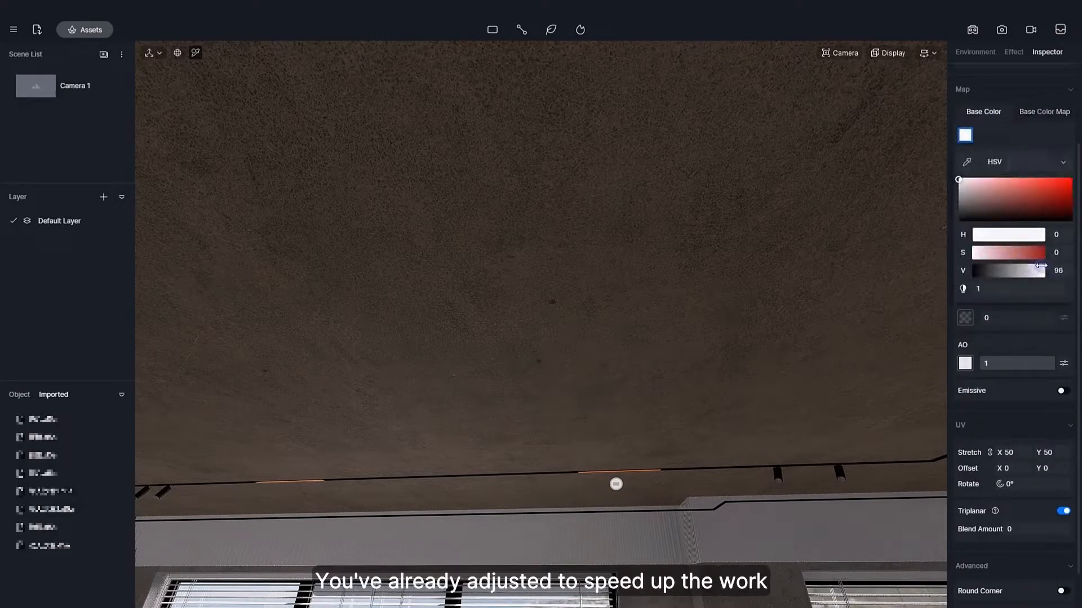
right_drag(888, 305, 874, 290)
mouse_move(1001, 363)
mouse_down()
mouse_move(980, 366)
mouse_move(1022, 363)
mouse_move(1003, 363)
mouse_up()
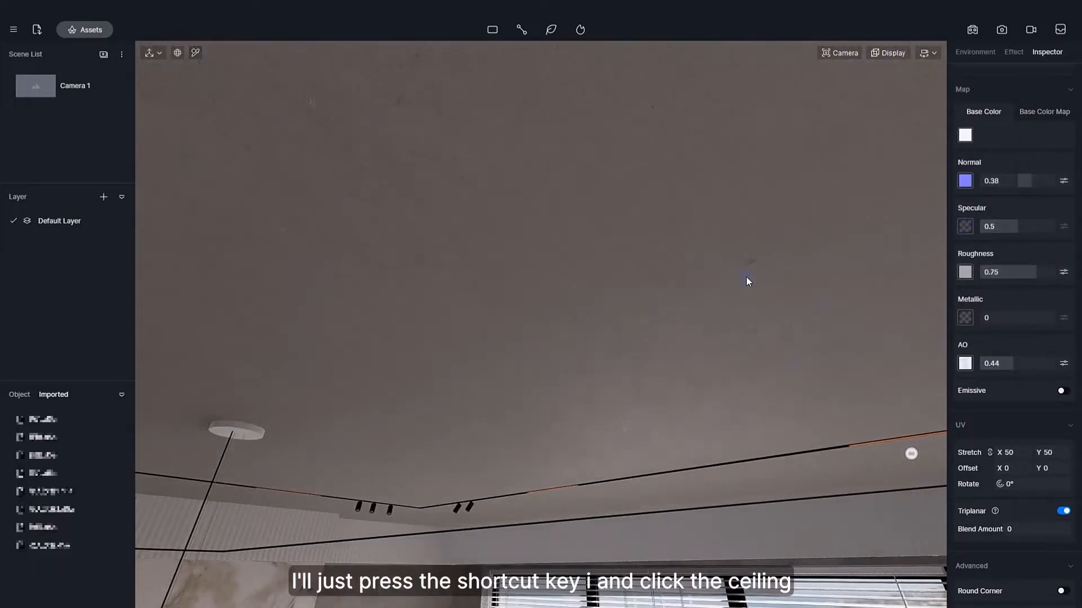
key(o)
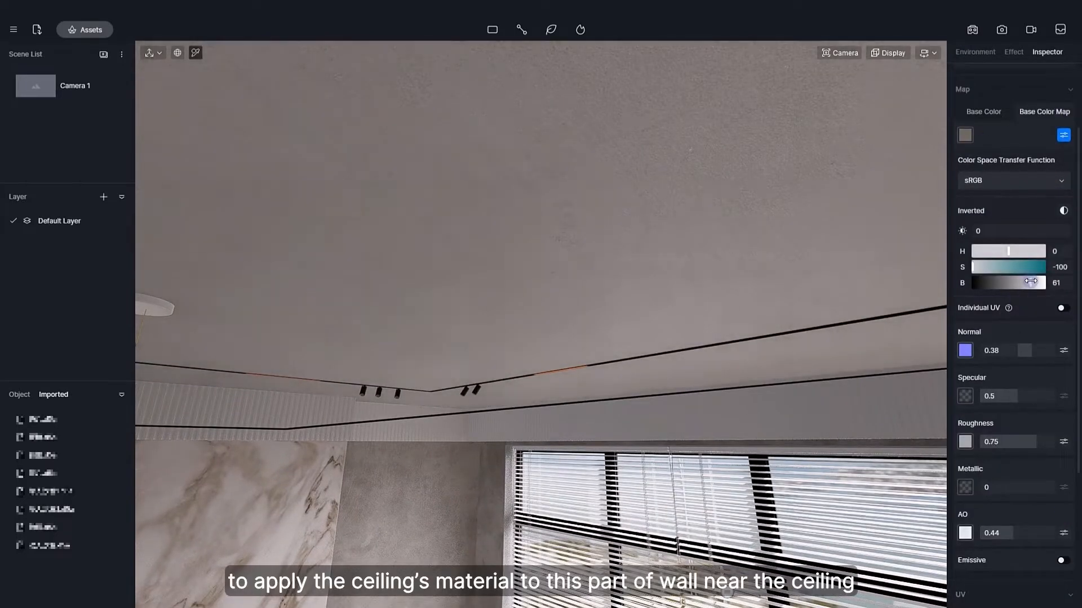
scroll(978, 153, up, 4)
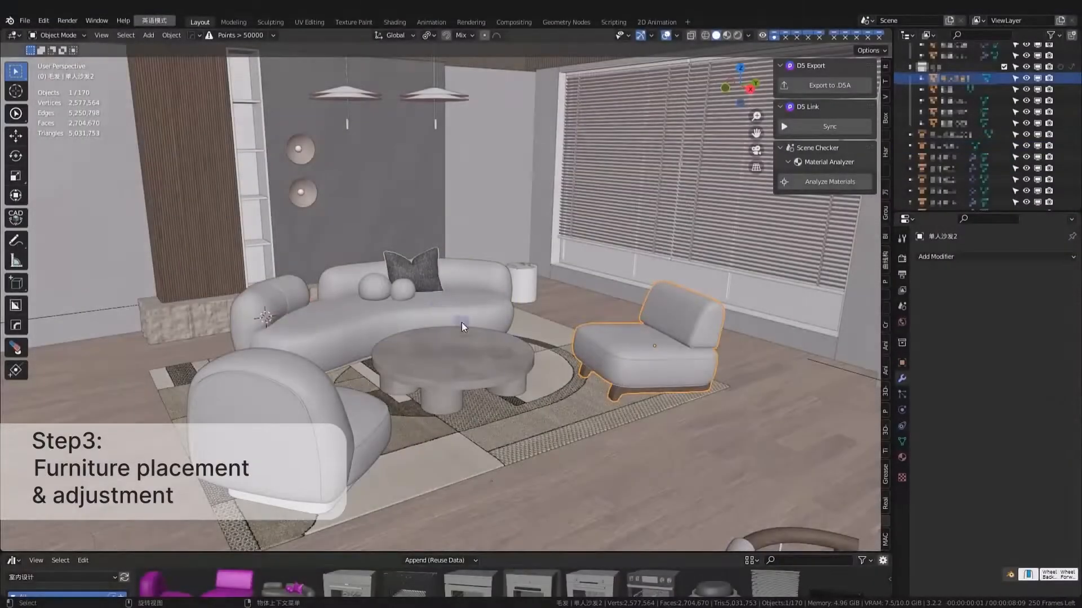
Switch to Blender and export the curved sofa in D5A format with Use Selection and Use Debug enabled.
middle_drag(431, 309, 648, 335)
key(n)
click(690, 354)
scroll(603, 337, up, 3)
click(313, 380)
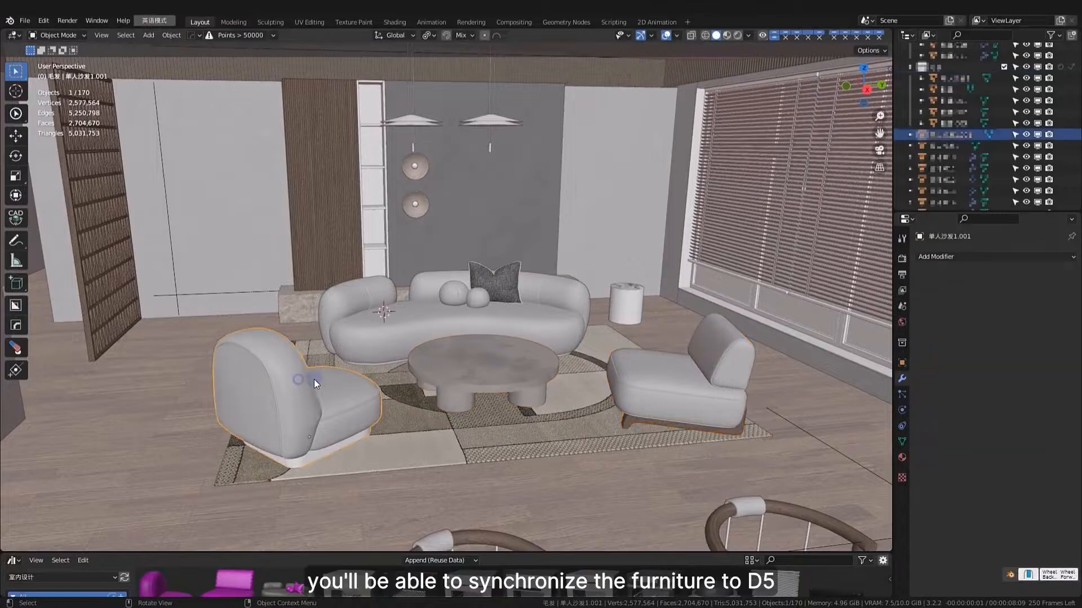
middle_drag(572, 350, 524, 278)
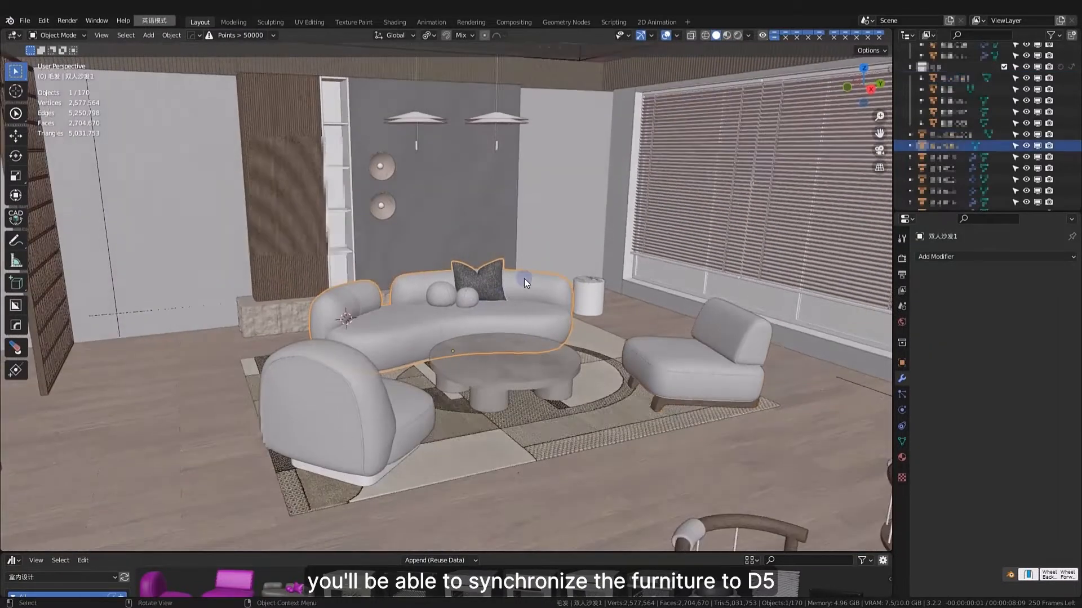
scroll(527, 276, up, 2)
key(n)
click(827, 85)
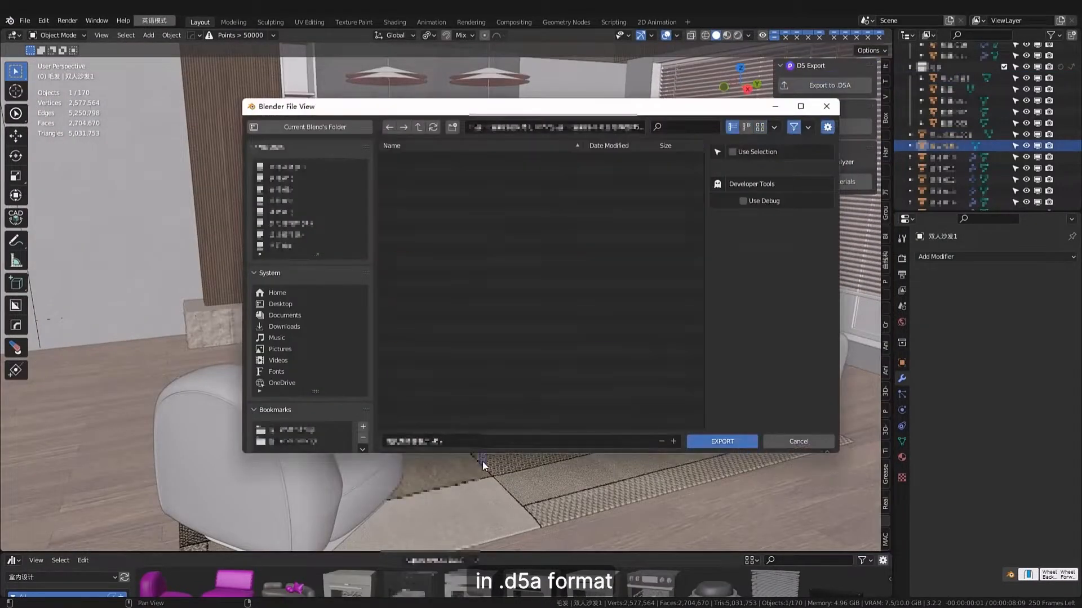
click(753, 200)
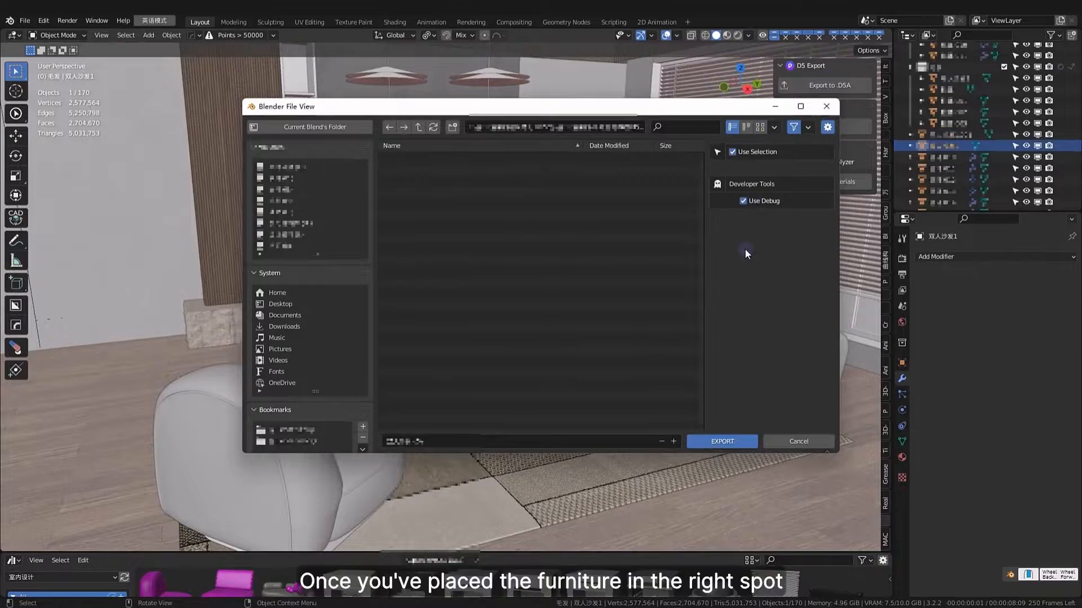
click(721, 441)
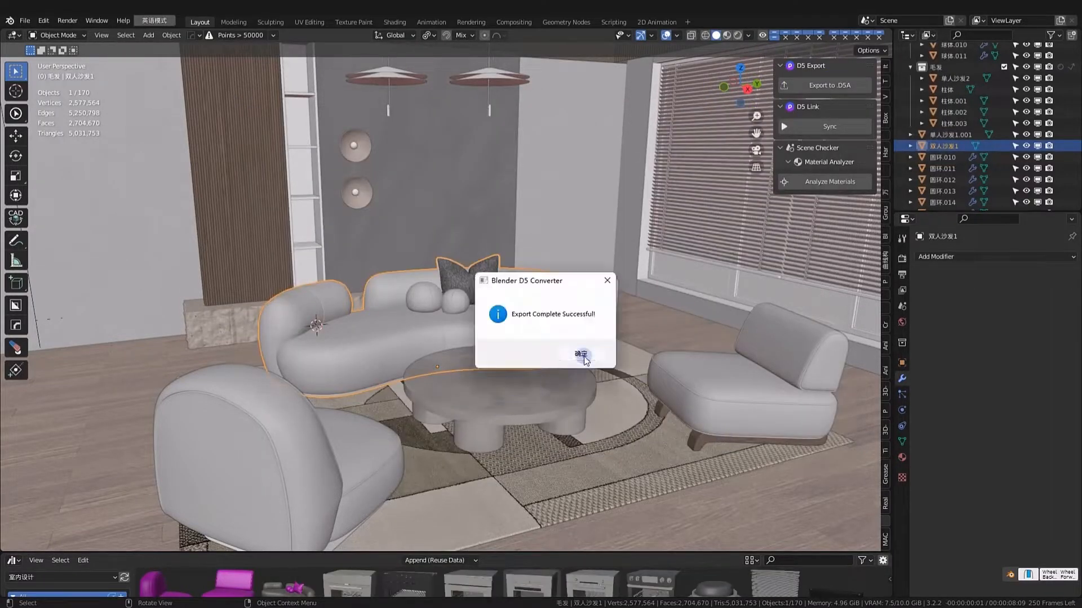
click(576, 352)
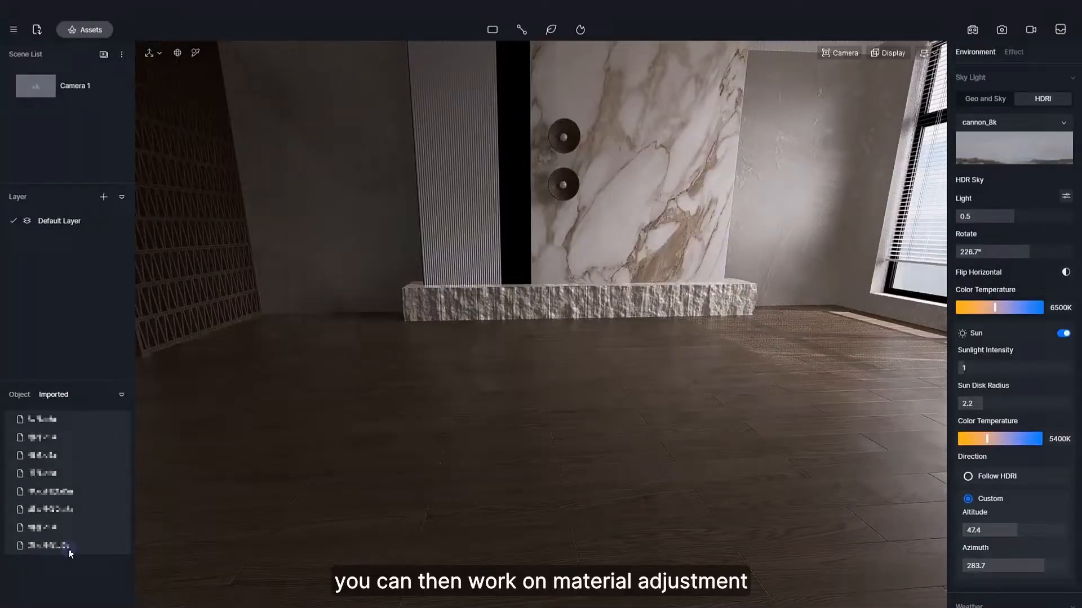
Switch to D5 Render and place the imported furniture models in the scene, including the armchair and the dining table.
double_click(70, 547)
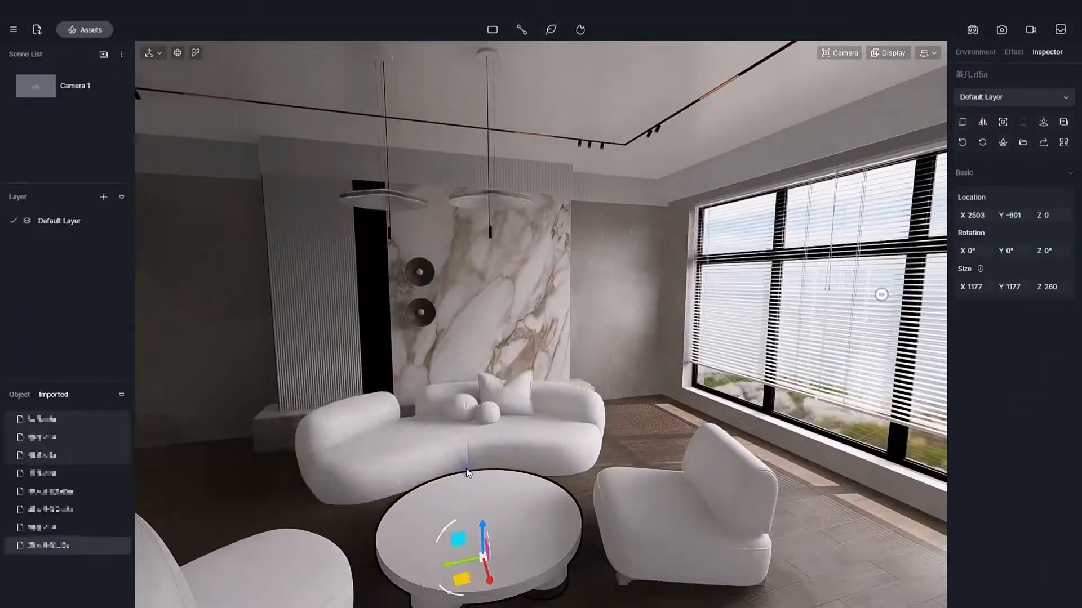
click(65, 455)
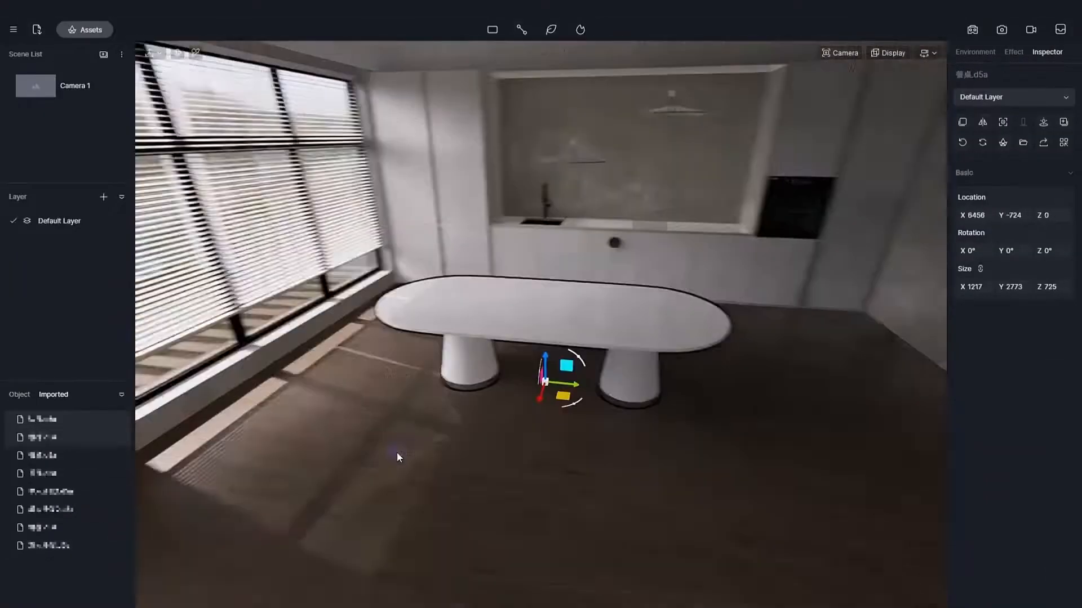
click(65, 440)
click(65, 420)
right_drag(723, 436, 490, 437)
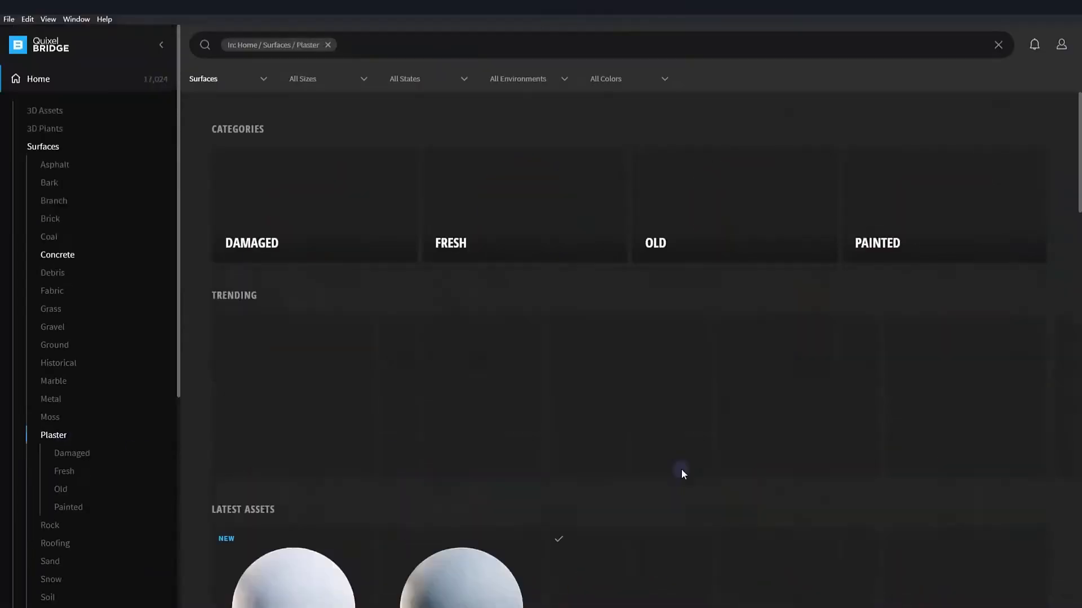
Find a painted concrete plaster in Quixel Bridge and batch import the concrete_painted_vlswfh3 textures into the coffee table material.
scroll(838, 291, down, 2)
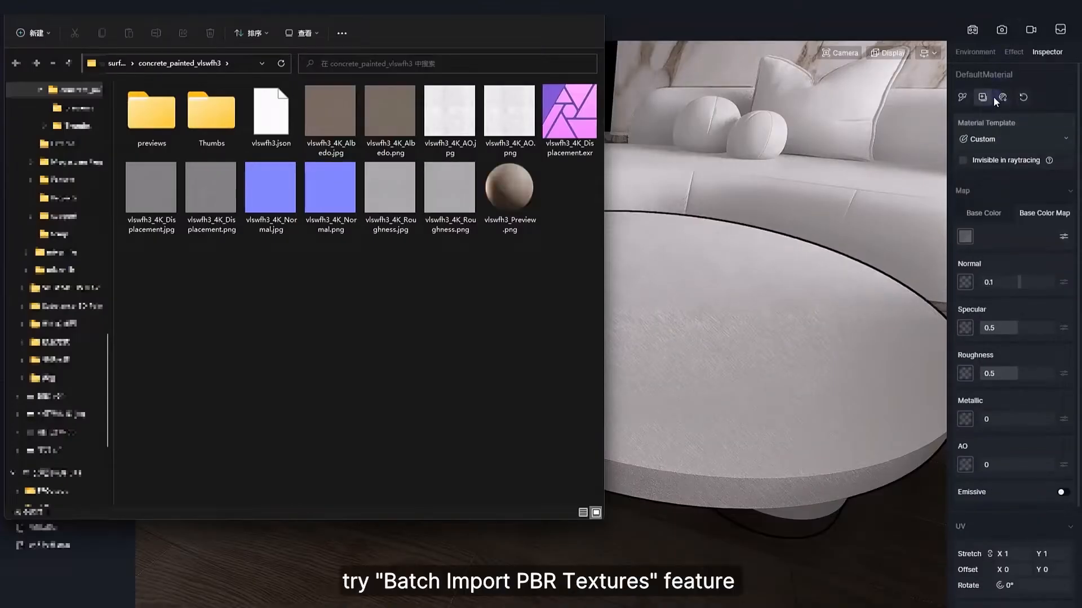
click(997, 96)
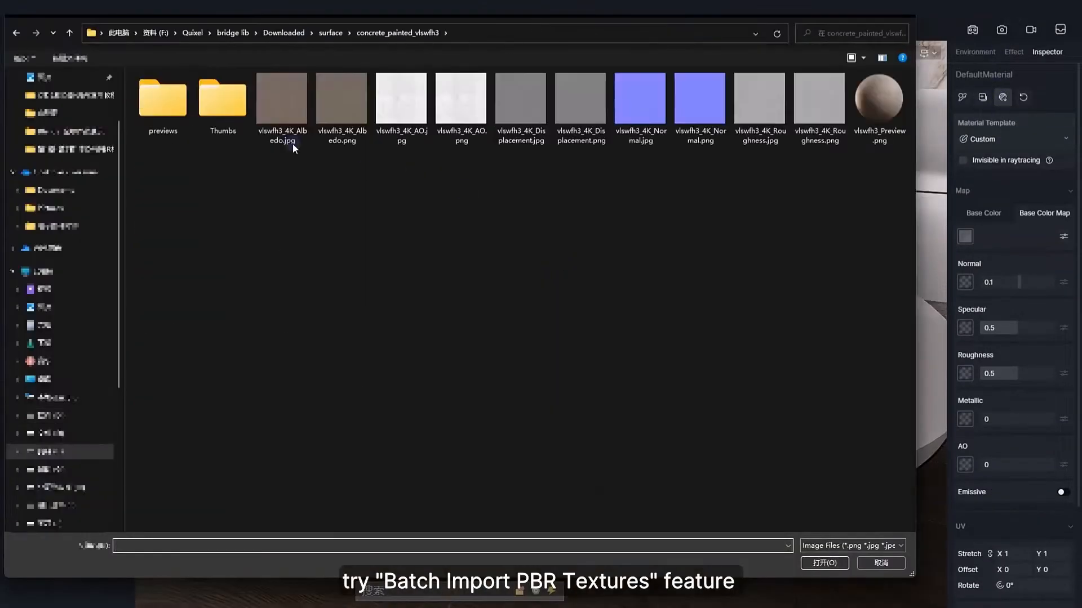
click(342, 124)
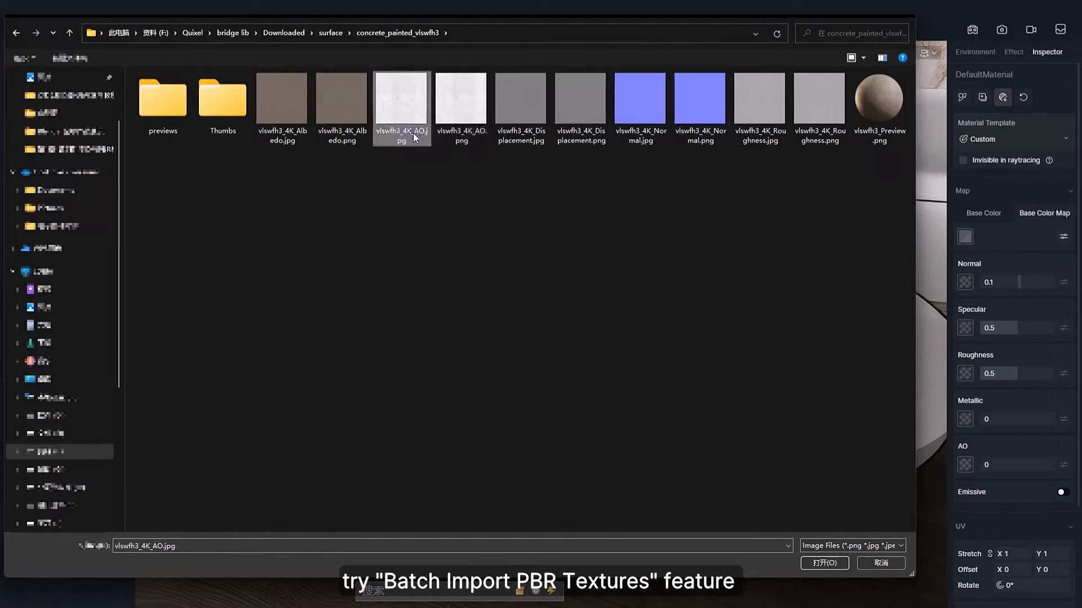
ctrl+click(833, 124)
click(824, 563)
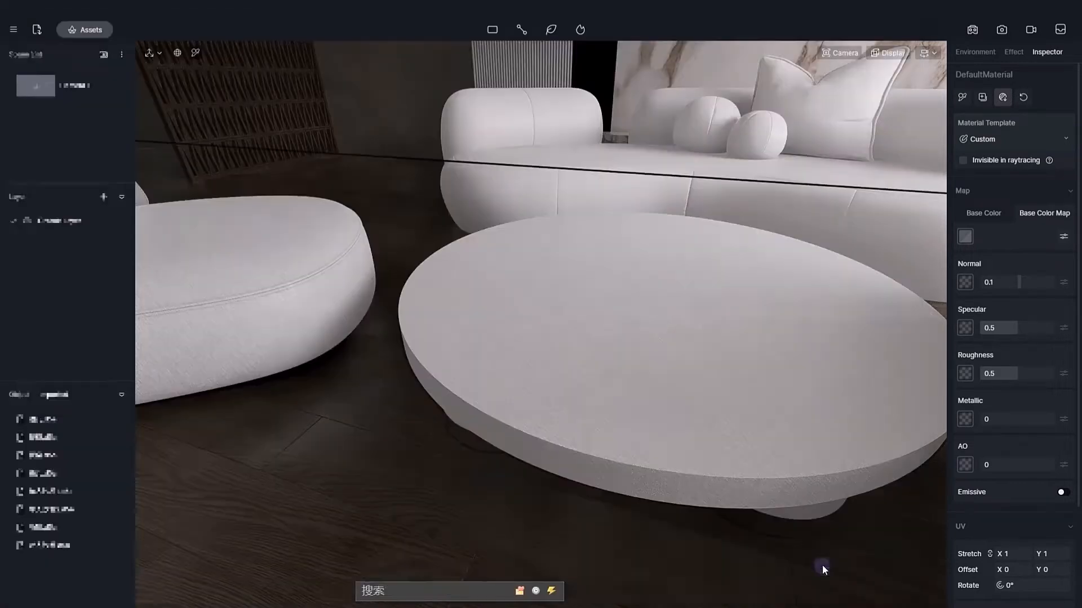
Set the coffee table's UV stretch to 3, load a light grey plaster base colour map, and adjust the roughness.
right_drag(860, 373, 828, 351)
scroll(828, 352, up, 2)
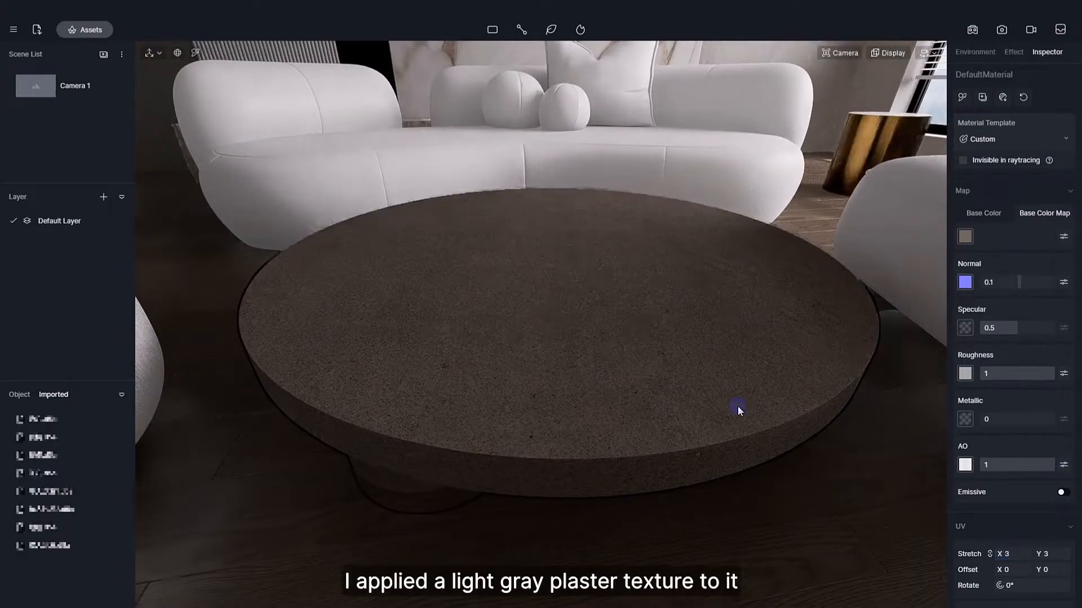
click(965, 236)
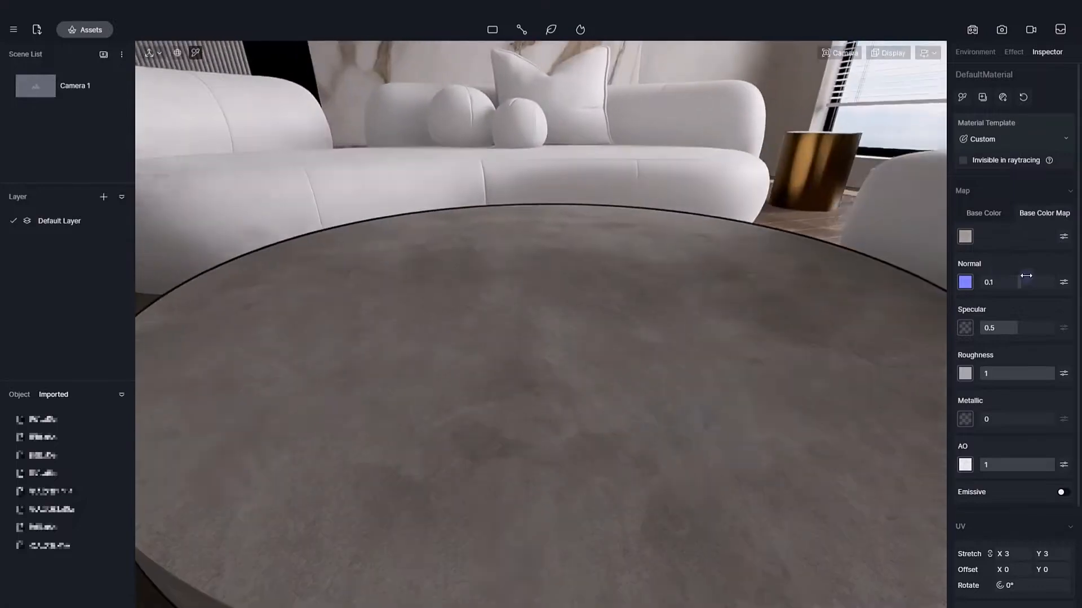
drag(1026, 367, 1022, 366)
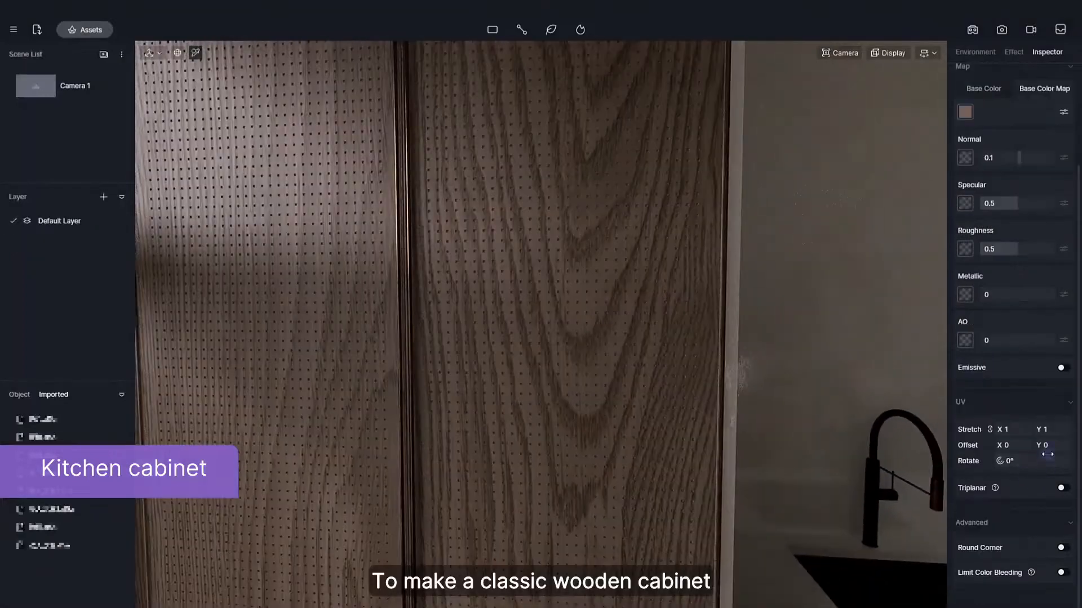
Enable triplanar mapping on the wooden kitchen cabinet material, adjust its base colour map, and set the UV stretch to 5.
click(1061, 488)
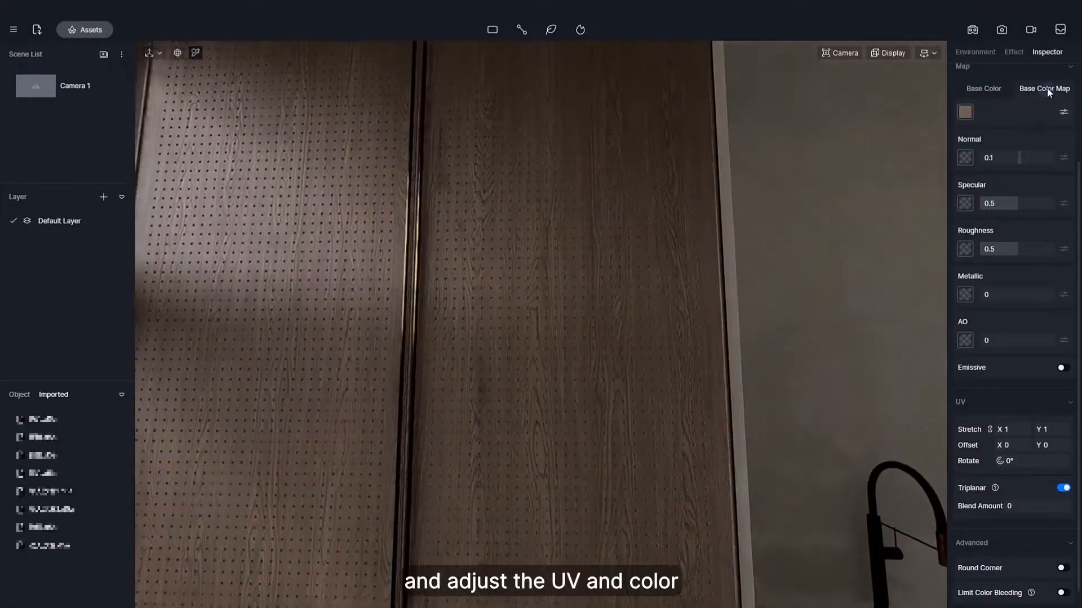
click(1063, 112)
drag(990, 244, 1015, 259)
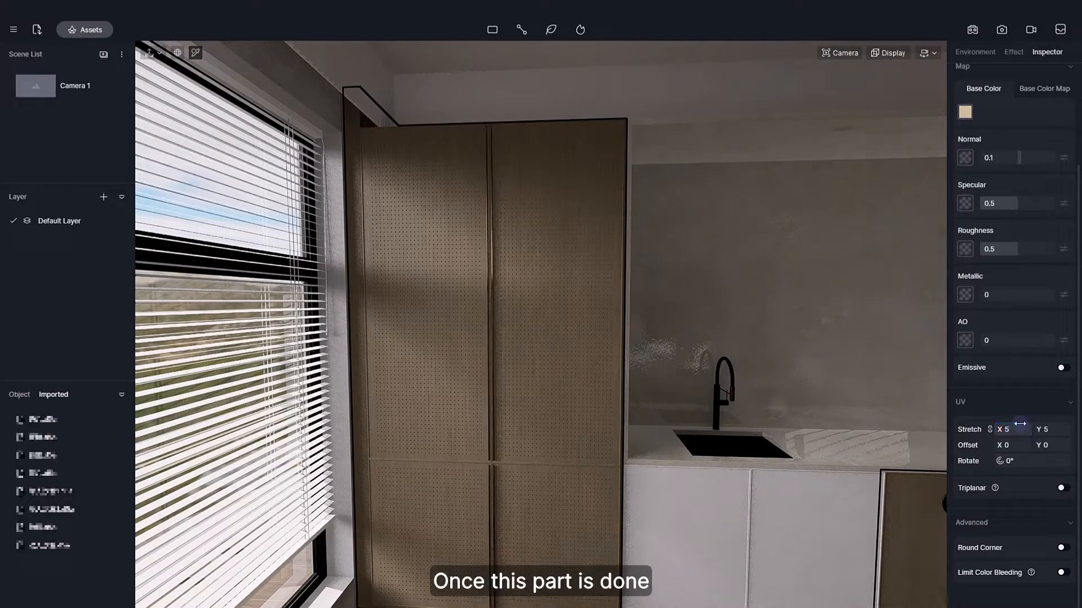
key(Escape)
Copy the tall cabinet's wood material onto the white kitchen base cabinet fronts.
right_drag(630, 359, 633, 443)
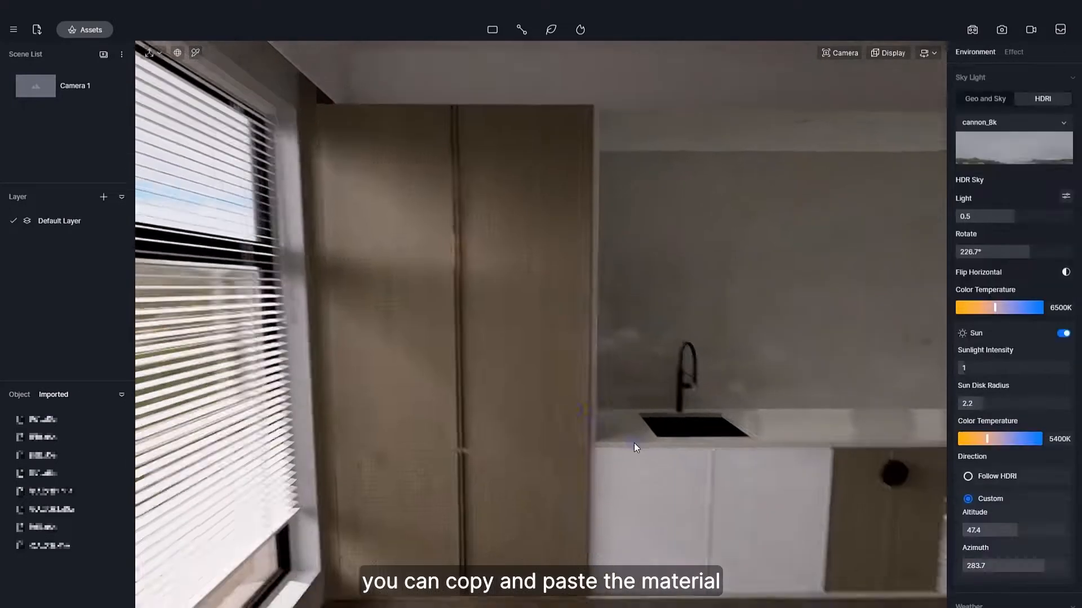
scroll(634, 443, up, 4)
key(i)
click(537, 378)
scroll(964, 85, up, 3)
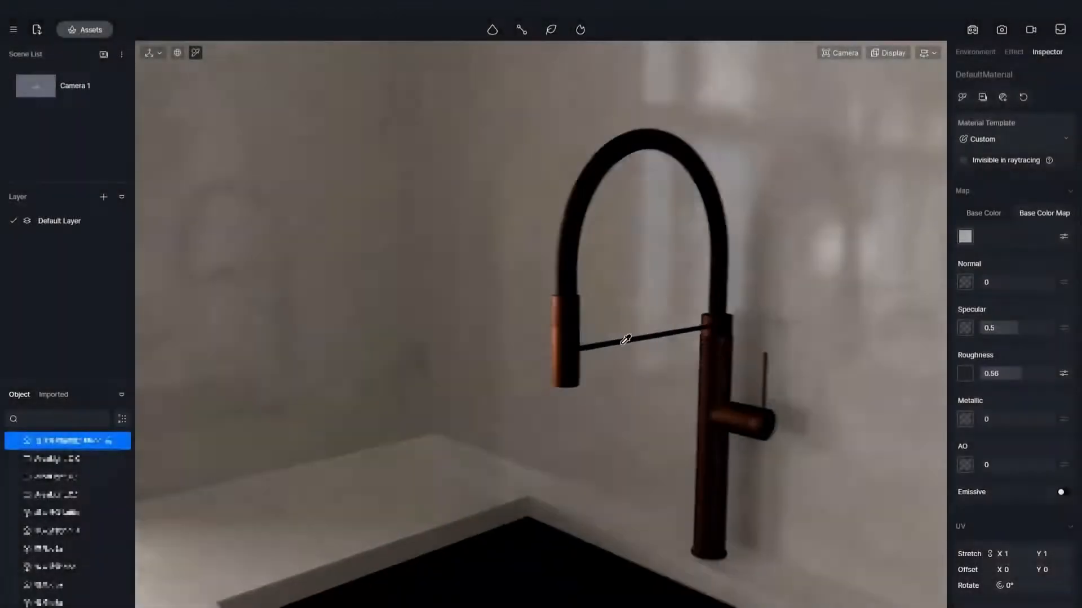
Refine the faucet's metal base colour, and give the door handles base colour H 35, S 34, V 73 with adjusted roughness.
scroll(626, 339, up, 3)
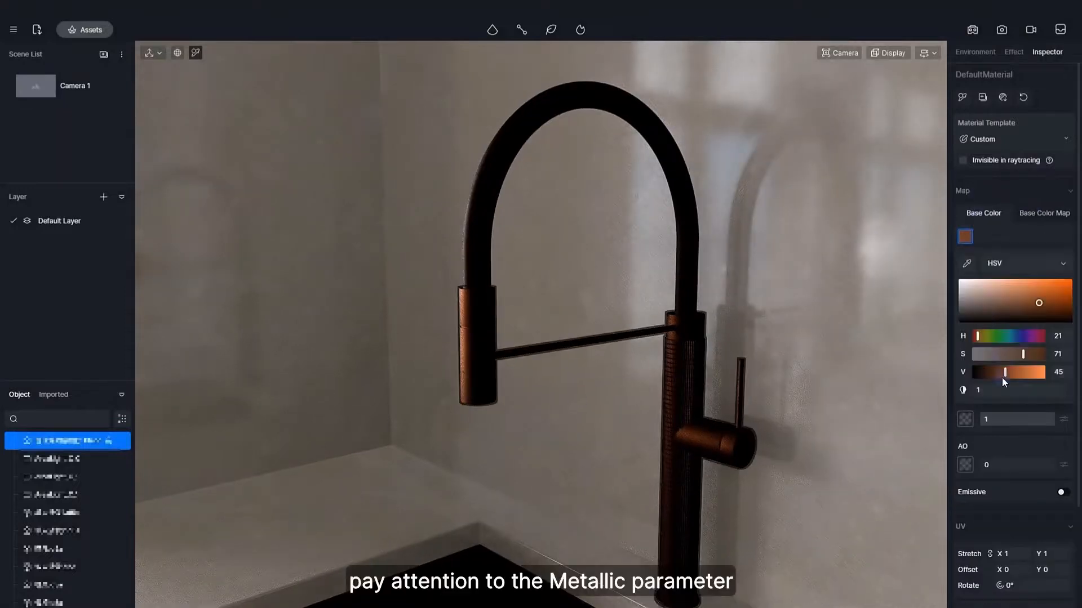
mouse_move(1023, 353)
mouse_down()
mouse_move(994, 354)
mouse_move(1022, 372)
mouse_up()
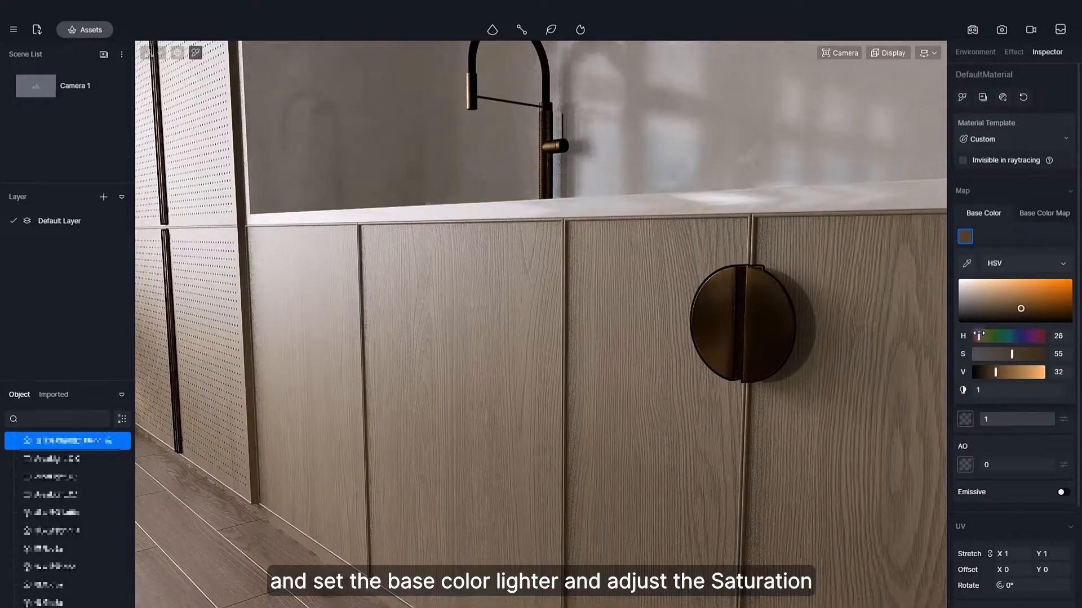
mouse_move(1018, 375)
mouse_down()
mouse_move(1006, 353)
mouse_move(1019, 372)
mouse_up()
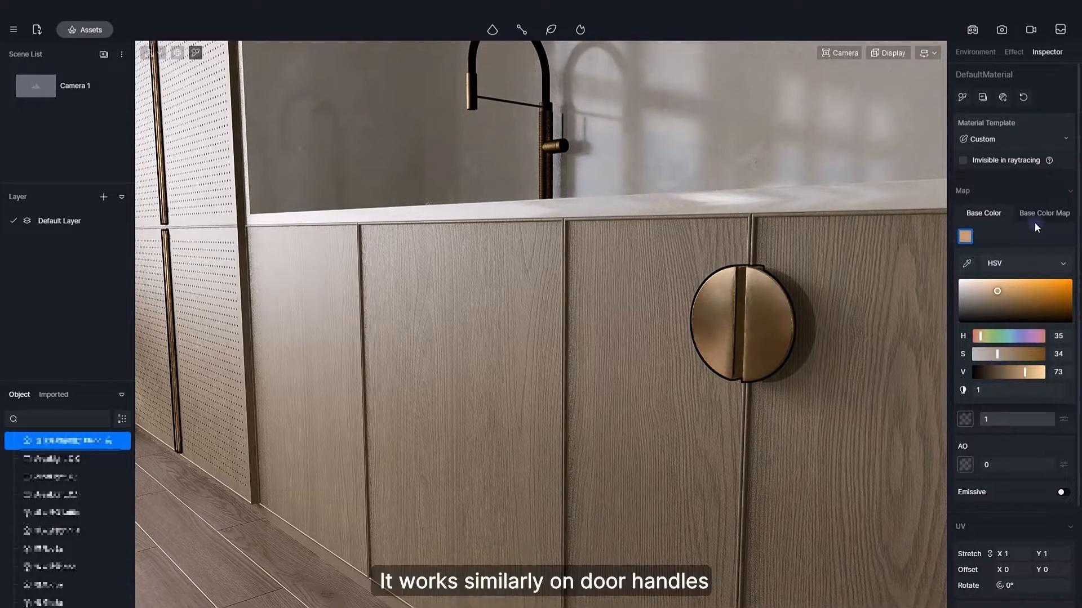
drag(990, 373, 999, 373)
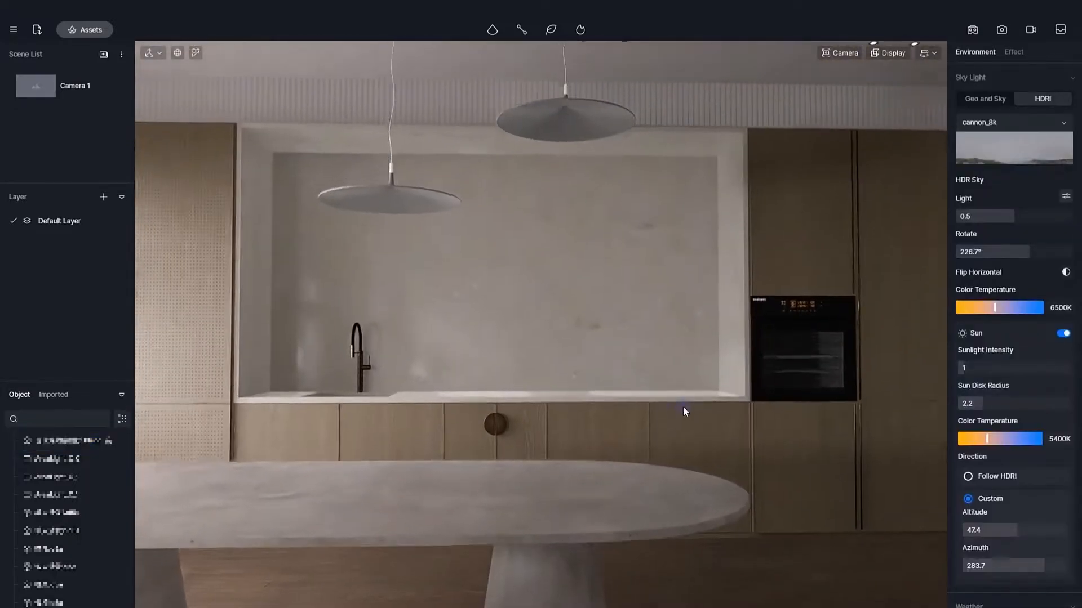
Select the kitchen countertop material and adjust its specular amount.
click(574, 461)
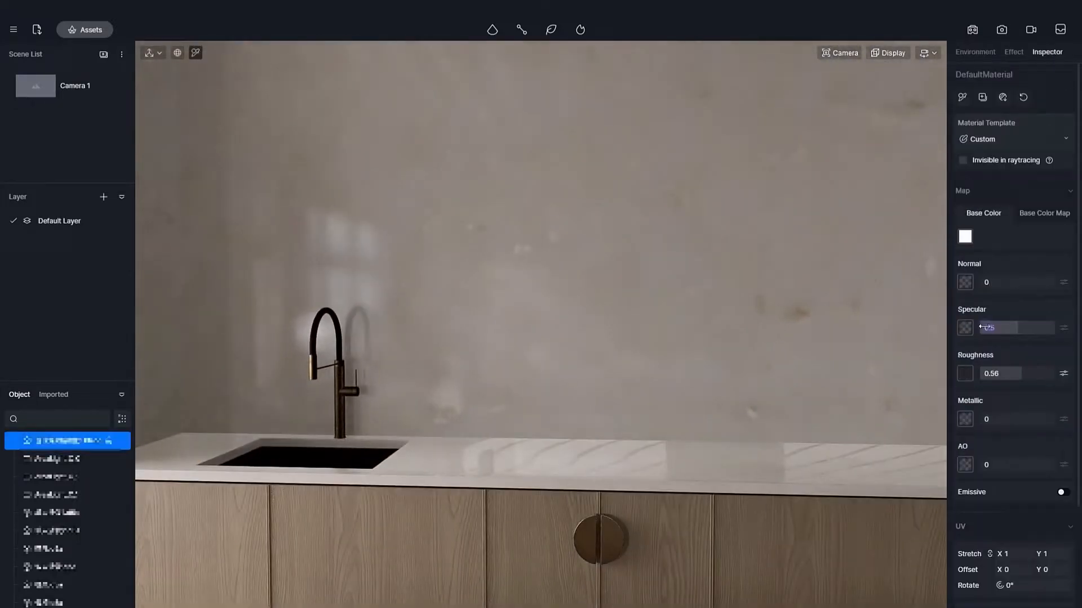
drag(982, 327, 984, 328)
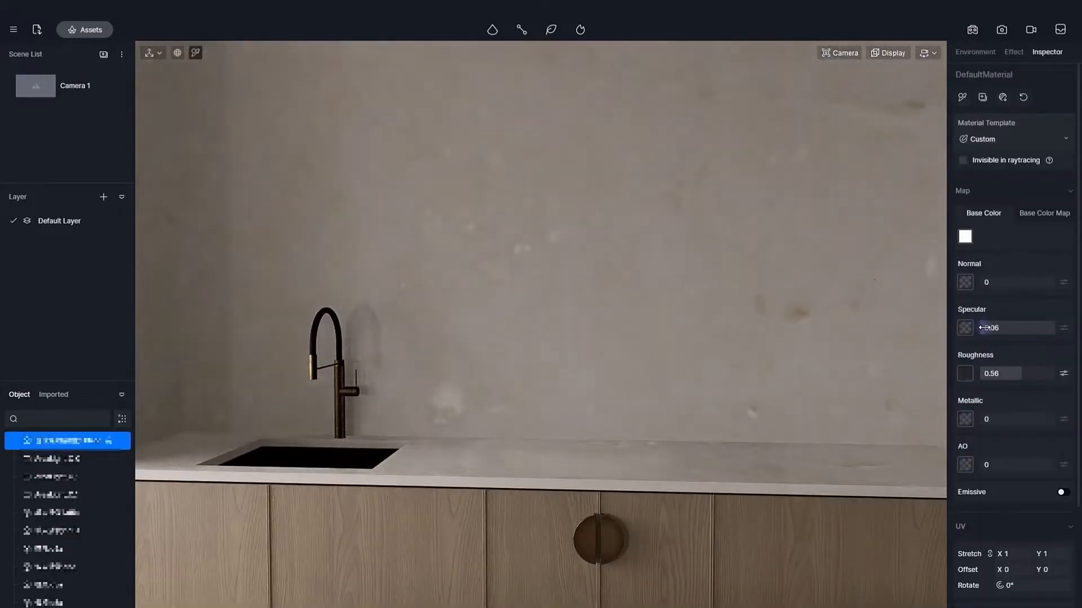
Lighten the metallic sink material's black base colour to a warm beige-grey.
click(607, 426)
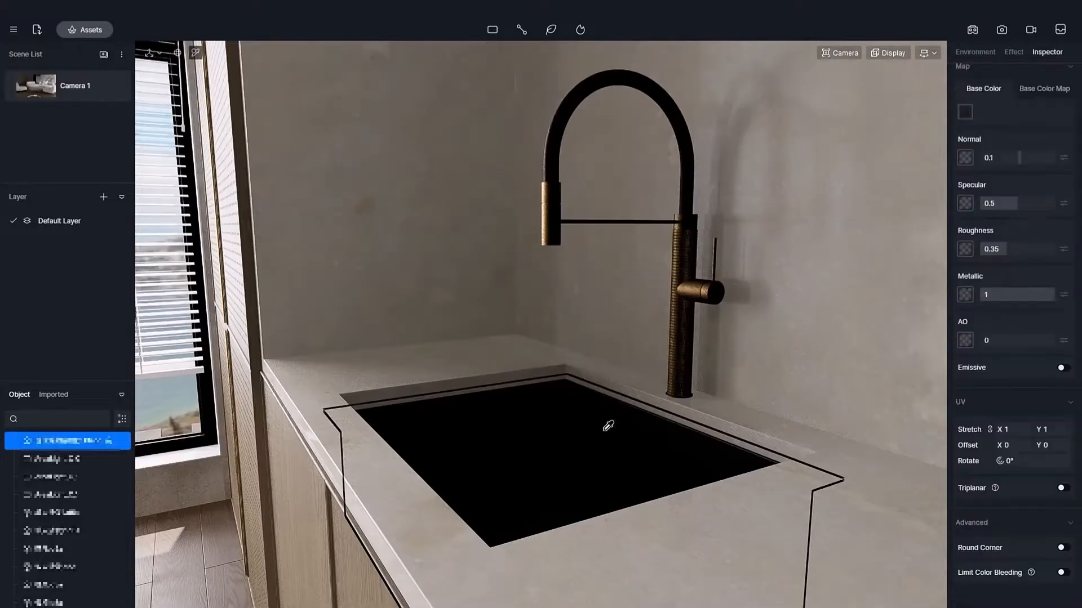
click(964, 112)
drag(1004, 242, 1010, 241)
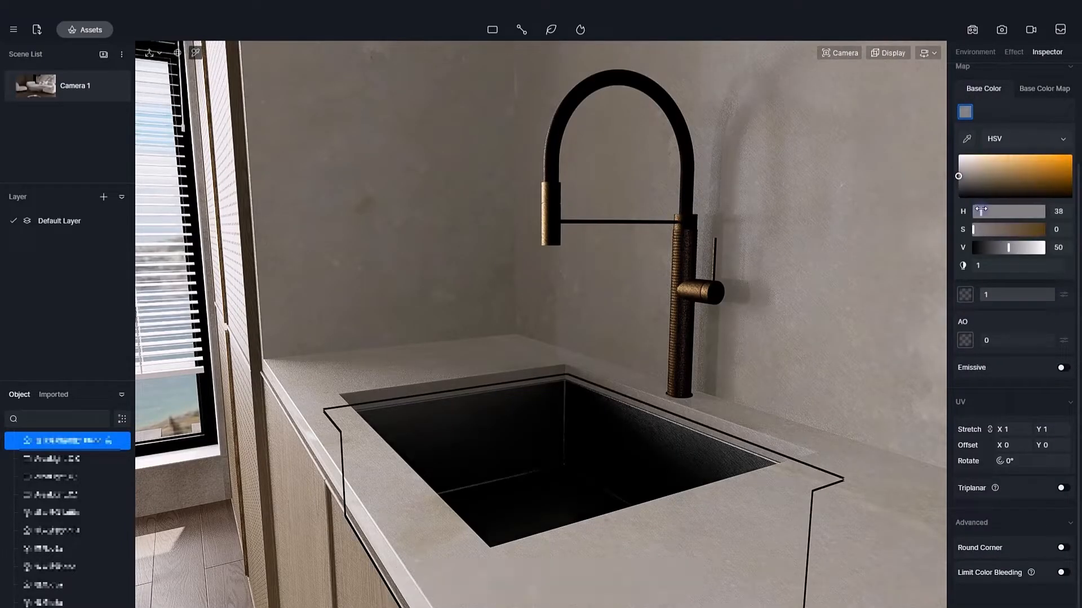
mouse_move(1009, 248)
mouse_down()
mouse_move(1040, 248)
mouse_move(1008, 246)
mouse_up()
click(1028, 120)
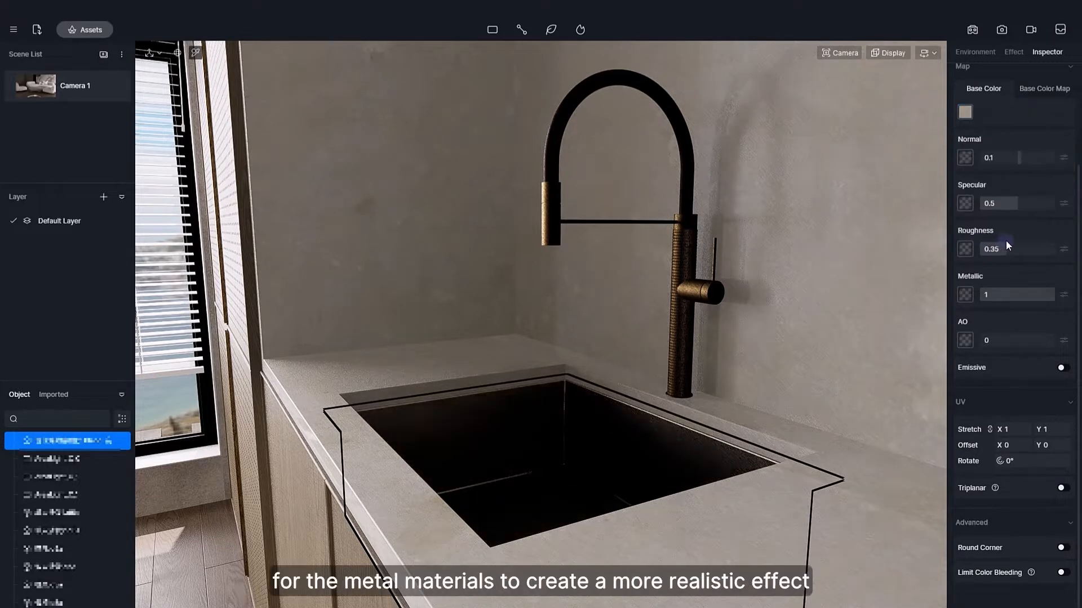
Deselect the sink and adjust the camera's field of view.
right_drag(657, 394, 619, 419)
key(Escape)
click(845, 54)
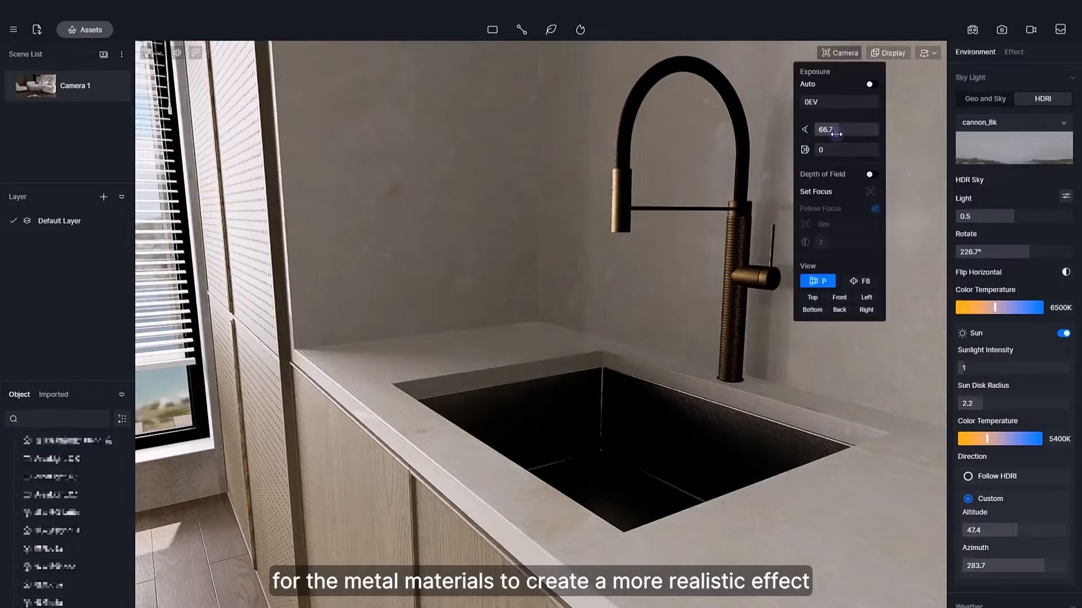
drag(833, 131, 827, 131)
right_drag(602, 304, 642, 308)
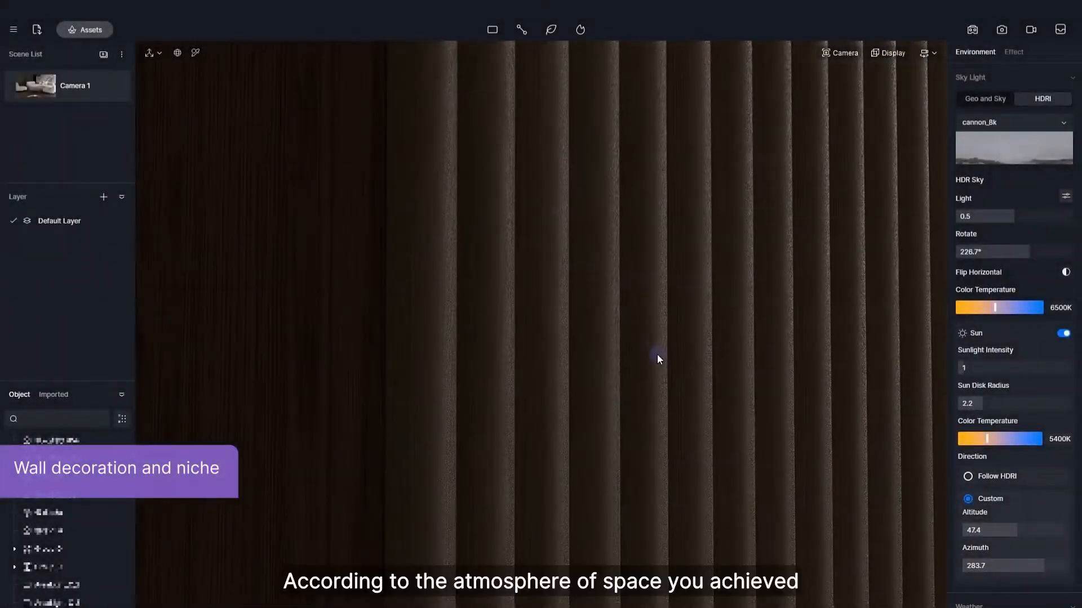
Enable Triplanar mapping on the slatted wall decoration material and set its UV stretch to X 1, Y 1.
click(768, 333)
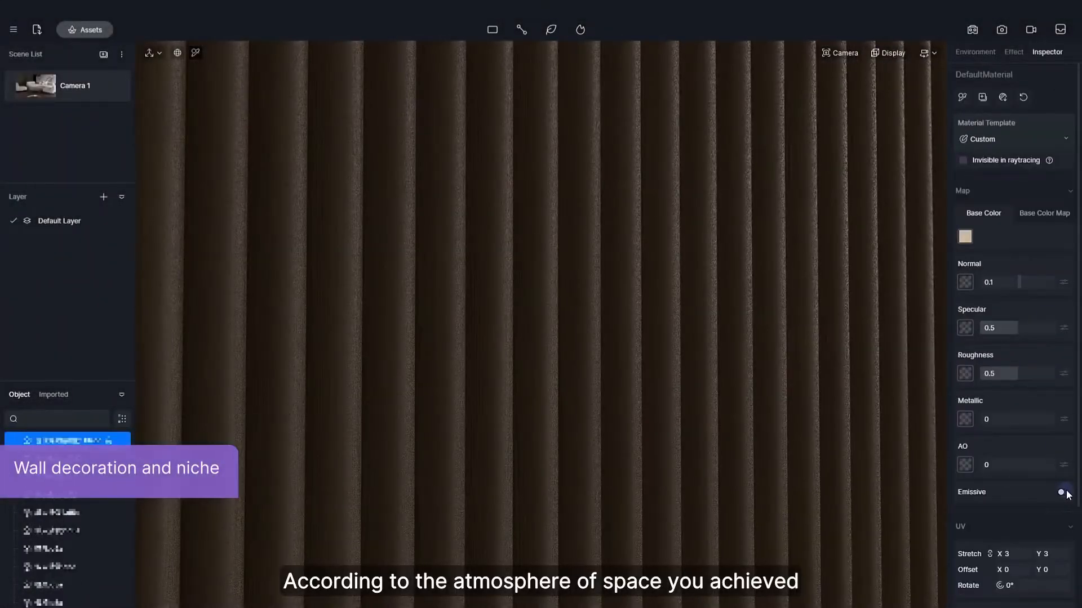
scroll(1031, 473, down, 2)
click(1062, 512)
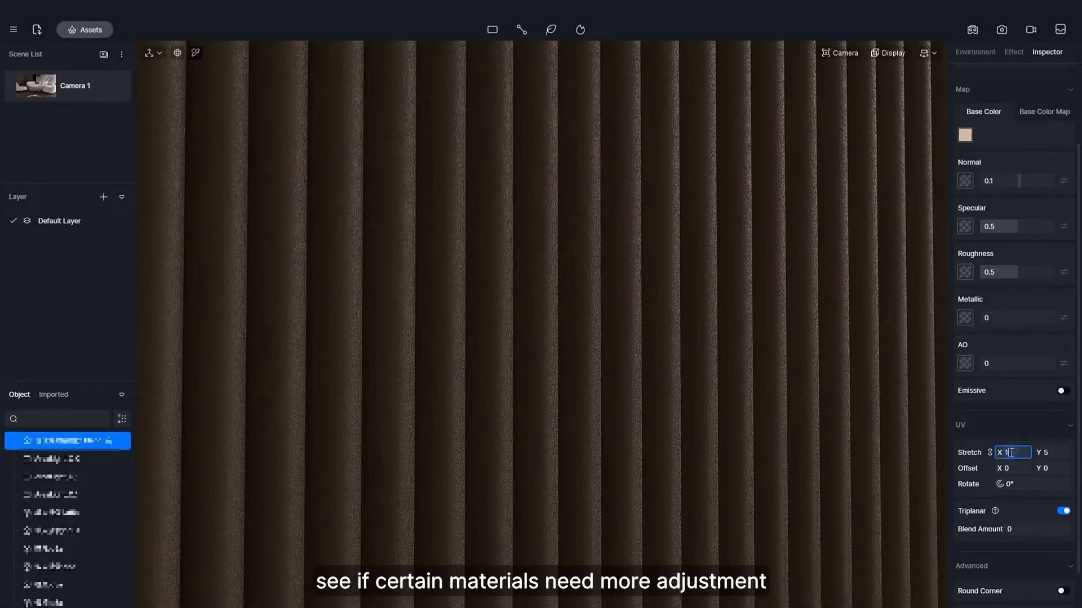
scroll(664, 332, down, 10)
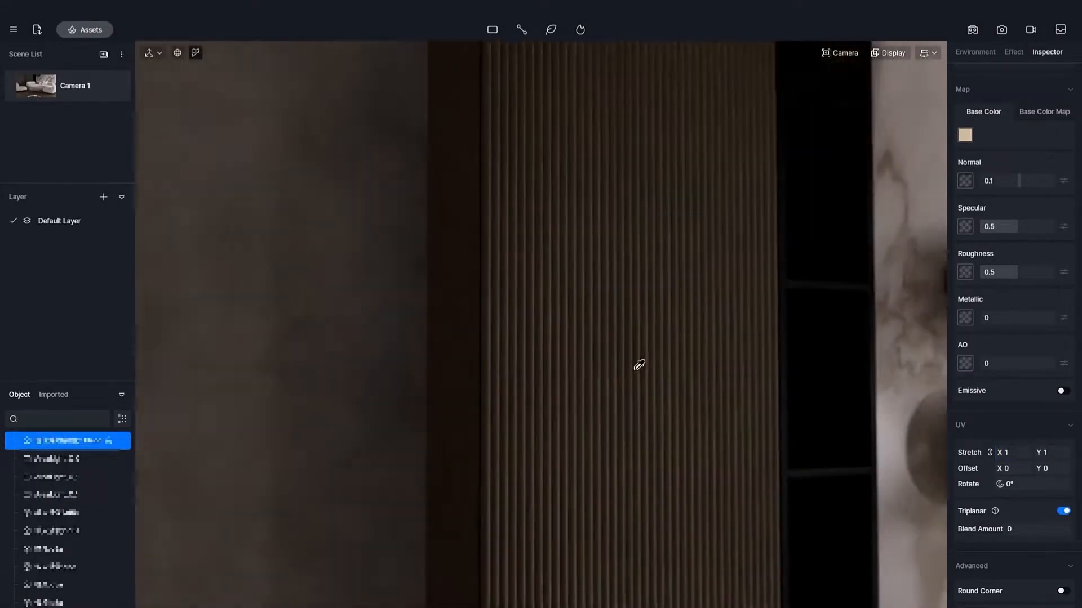
Lighten the black niche shelf material beside the slatted wall to base colour V 25.
right_drag(792, 249, 599, 275)
scroll(613, 449, down, 5)
scroll(599, 275, up, 2)
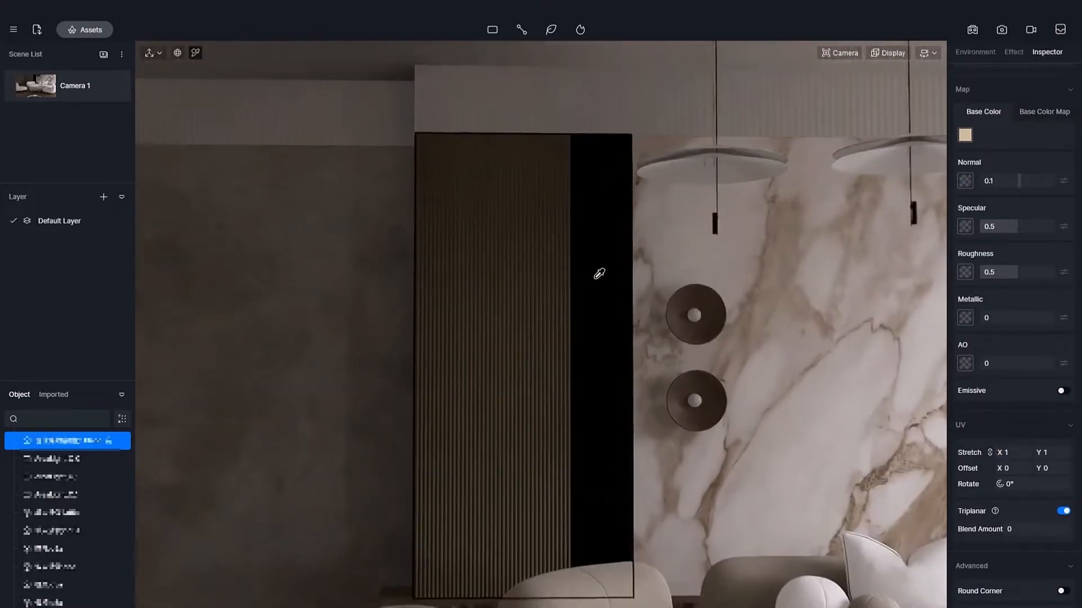
click(600, 273)
click(983, 138)
mouse_move(997, 269)
mouse_down()
mouse_move(1033, 270)
mouse_move(998, 262)
mouse_up()
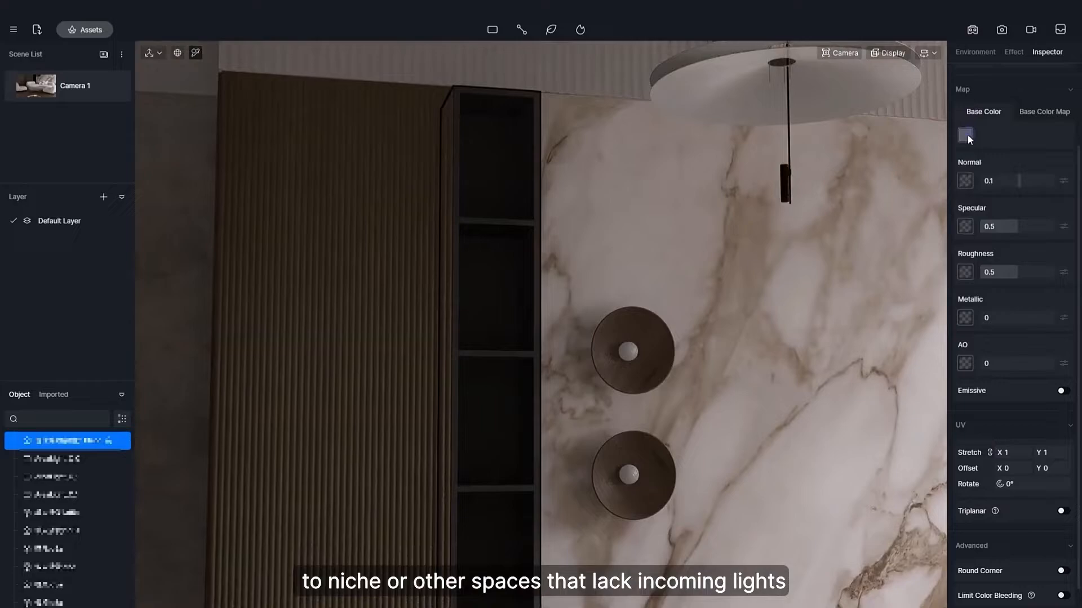
click(965, 134)
drag(996, 271, 990, 272)
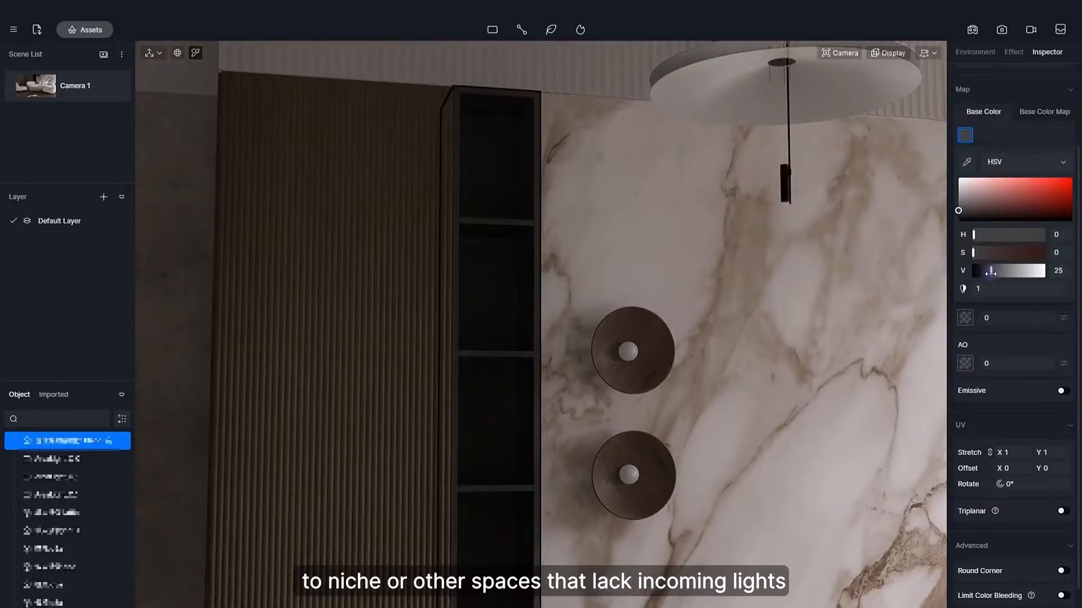
click(1019, 126)
scroll(736, 321, up, 3)
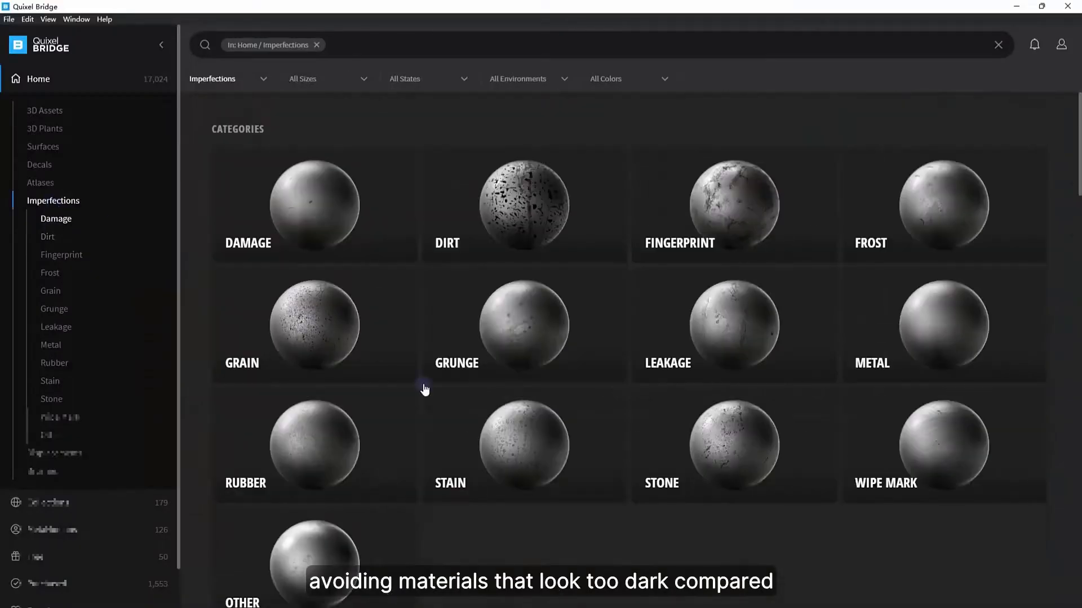
Browse Quixel Bridge imperfections and load sewlddcc_4K_Roughness.jpg as the niche's roughness map, at 0.74 with triplanar UV stretch 10.
click(557, 319)
scroll(617, 396, down, 7)
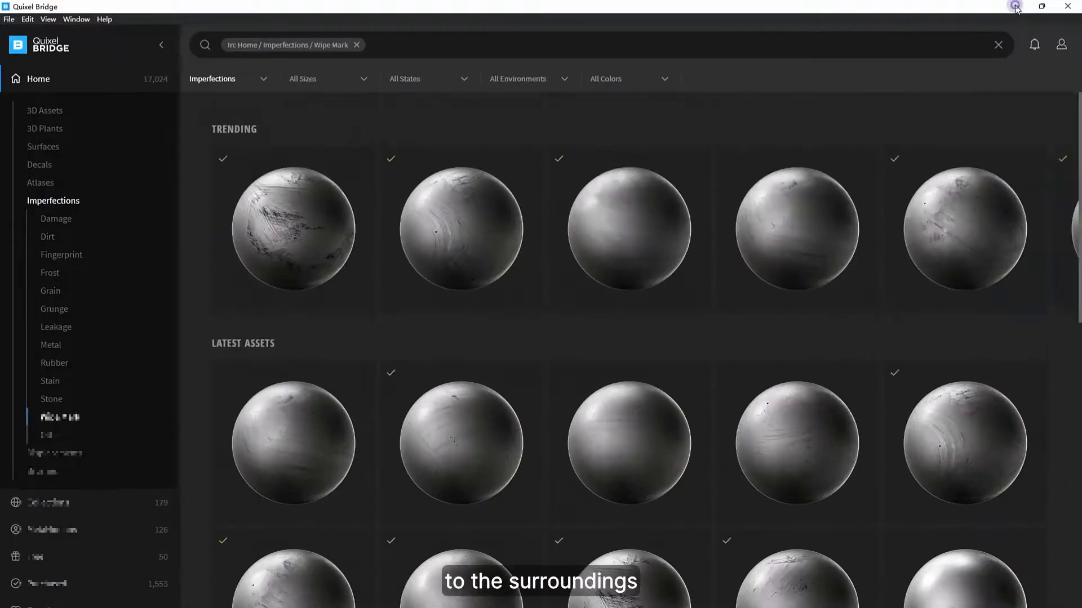
click(1015, 6)
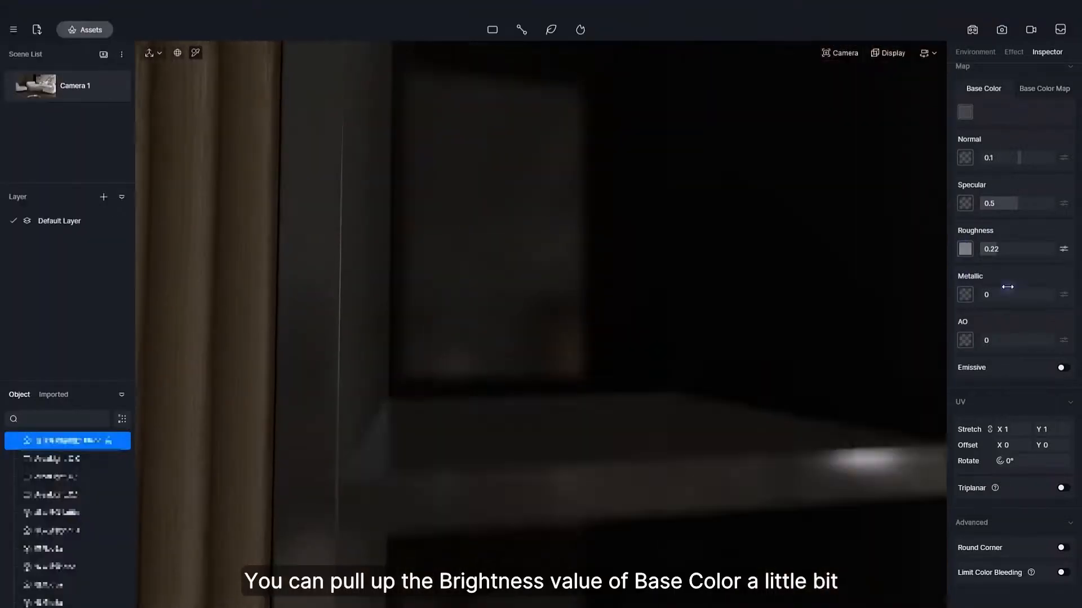
drag(1008, 249, 1033, 249)
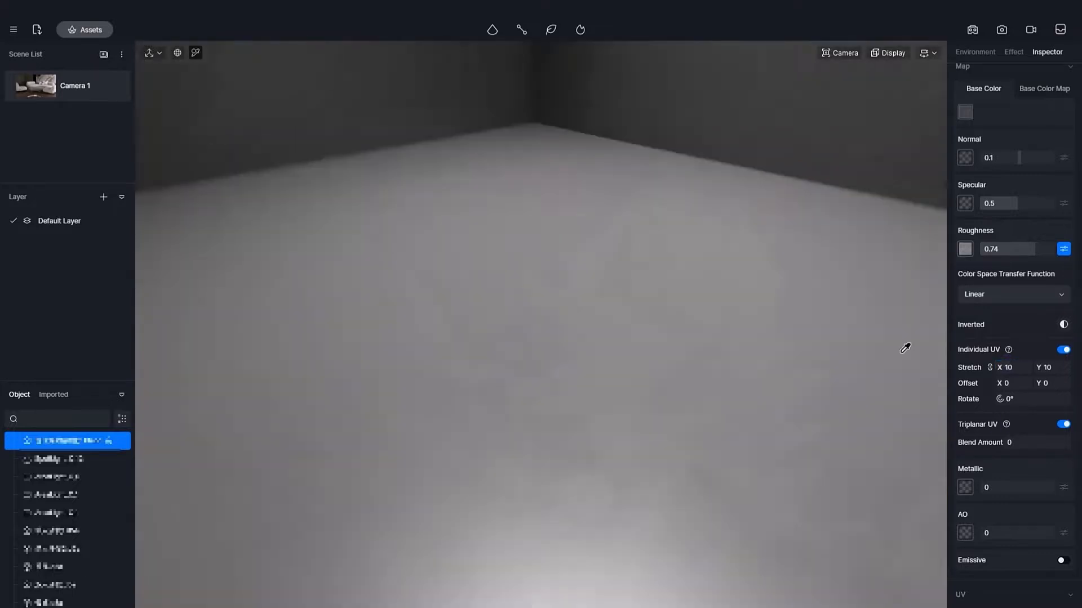
click(1012, 366)
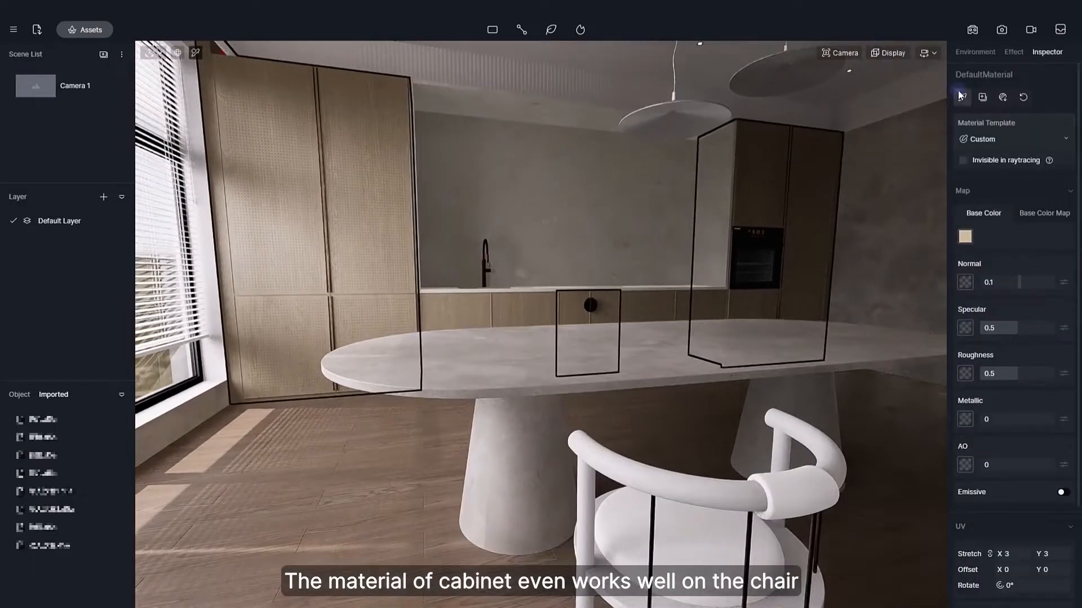
Apply the kitchen cabinet's wood material to the frame of the dining chair.
drag(822, 438, 692, 487)
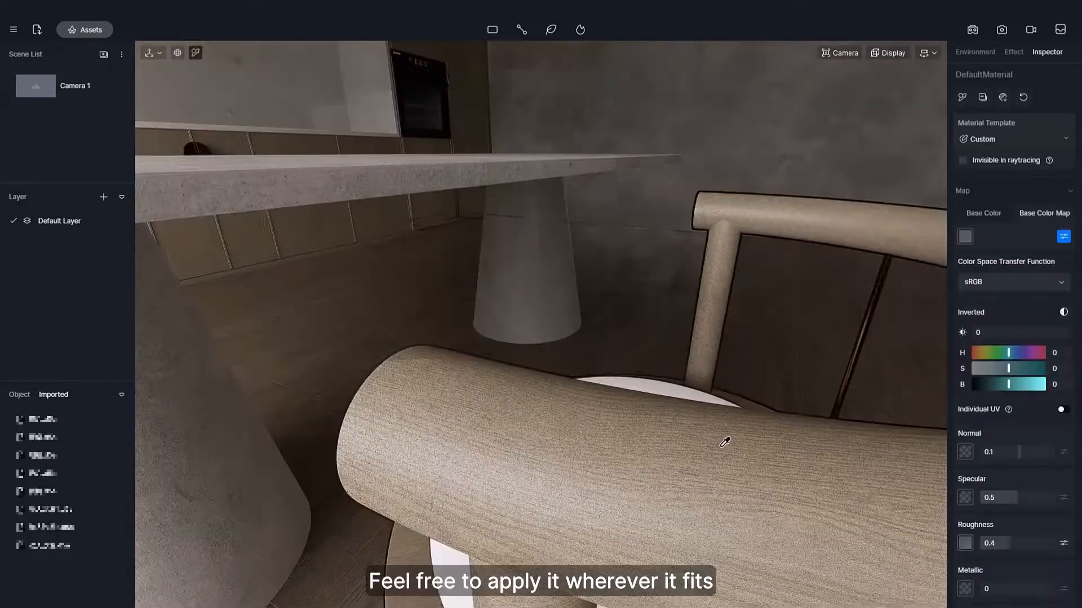
click(719, 460)
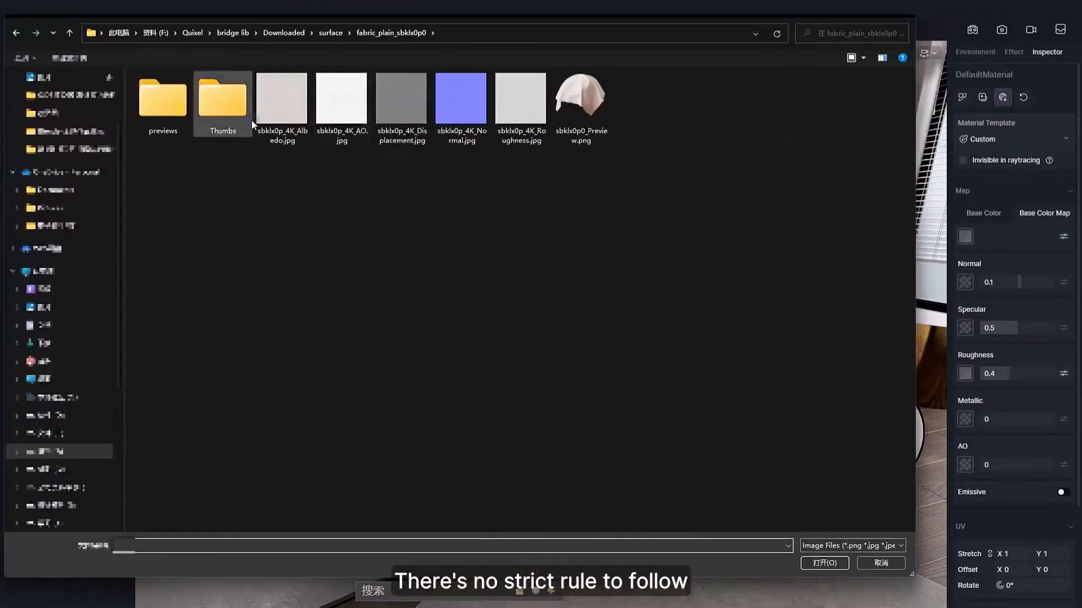
Load the fabric_plain_sbklx0p0 texture maps onto the sofa, with normal 1, roughness 1 and UV stretch X 10, Y 10.
click(835, 564)
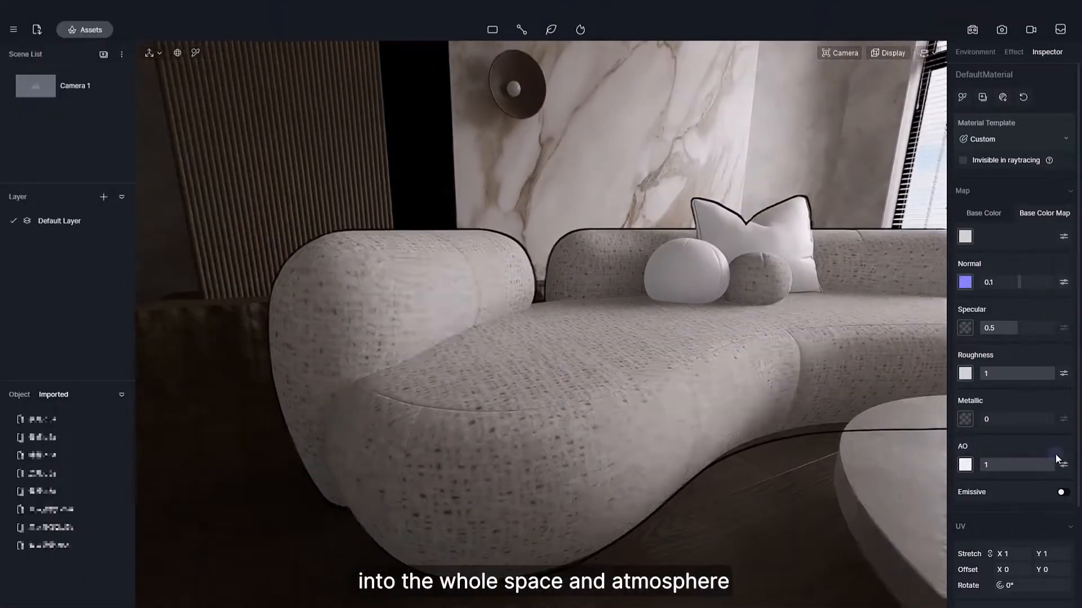
scroll(1055, 496, down, 1)
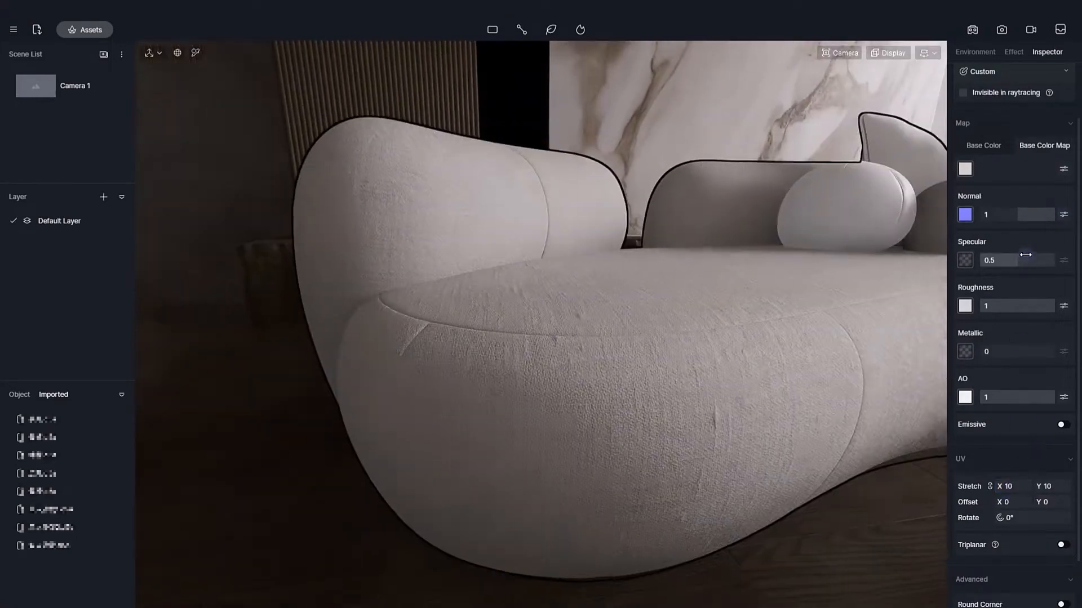
drag(993, 306, 1059, 306)
Change the sofa's material template from Custom to Cloth.
click(1000, 72)
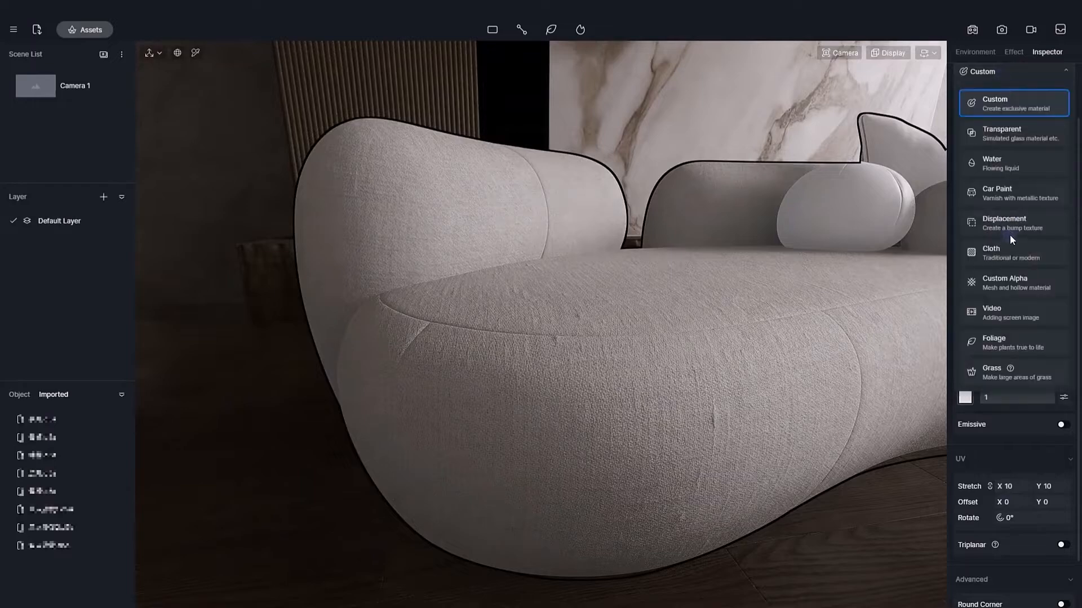
scroll(1010, 315, up, 1)
click(1024, 284)
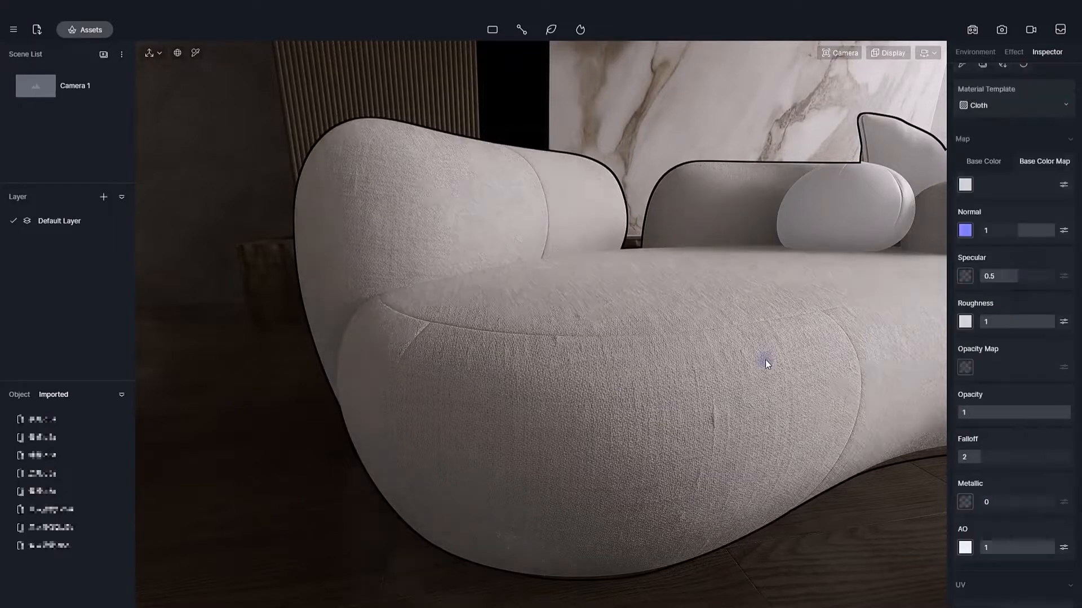
right_drag(765, 359, 736, 362)
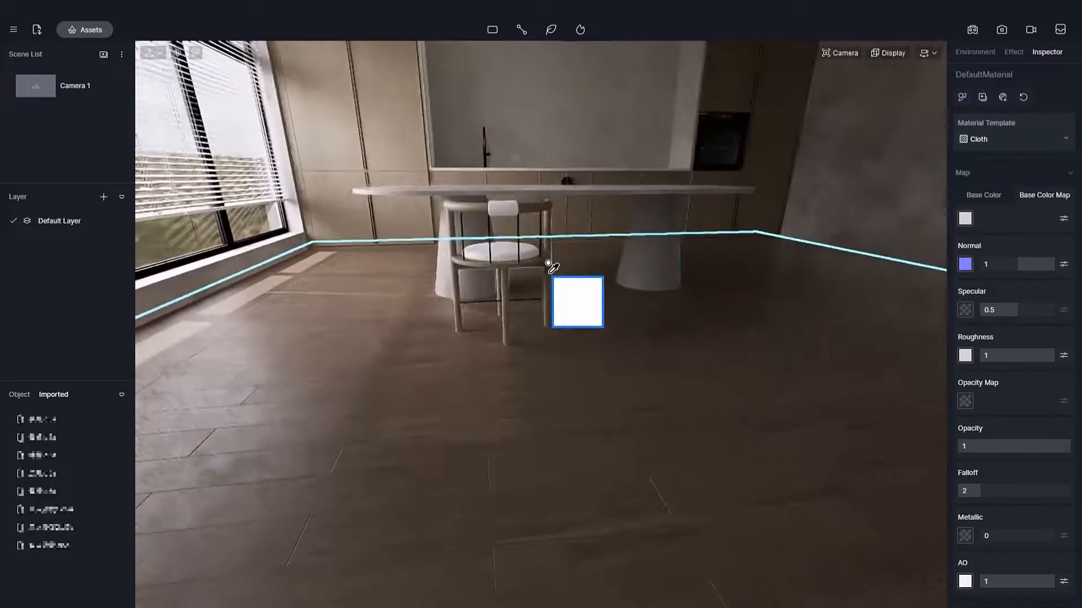
Apply the sofa's cloth material to the dining chair's seat cushion and backrest pad.
scroll(548, 263, up, 3)
right_drag(548, 263, 557, 320)
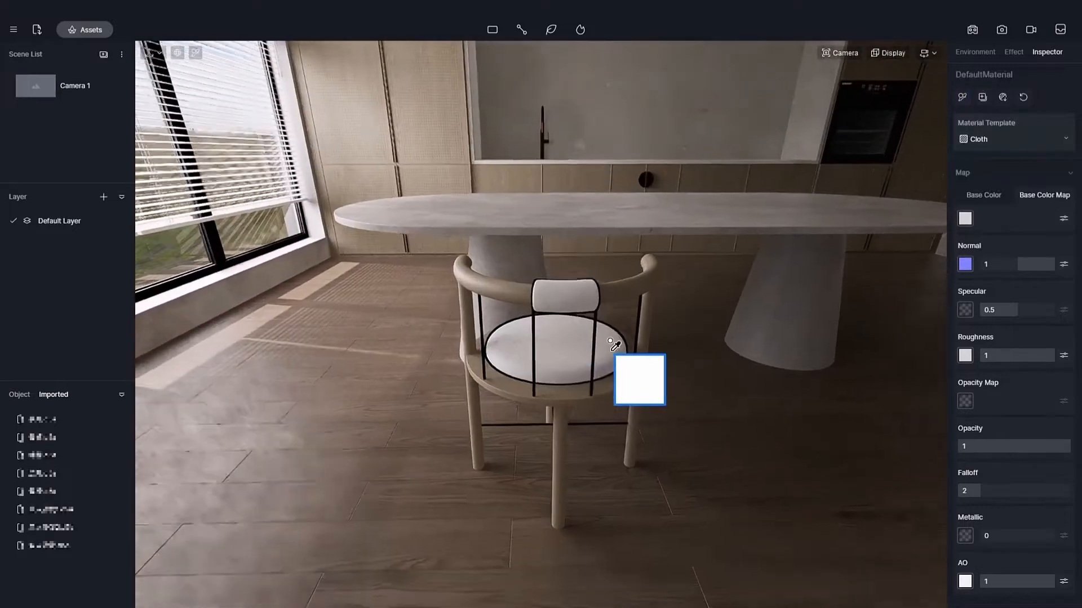
scroll(610, 341, up, 5)
right_drag(682, 457, 623, 425)
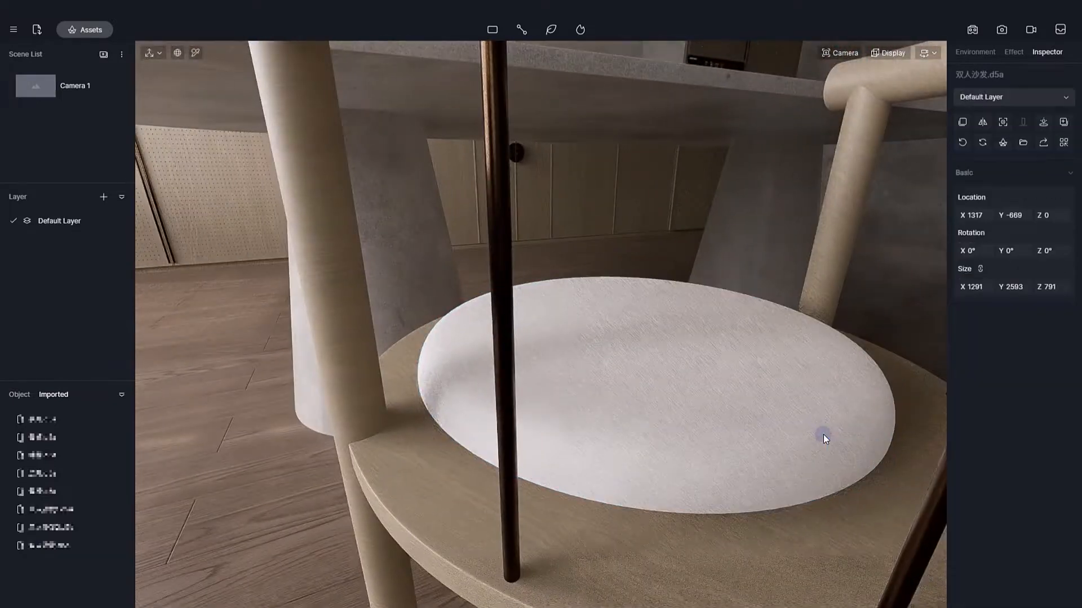
click(756, 415)
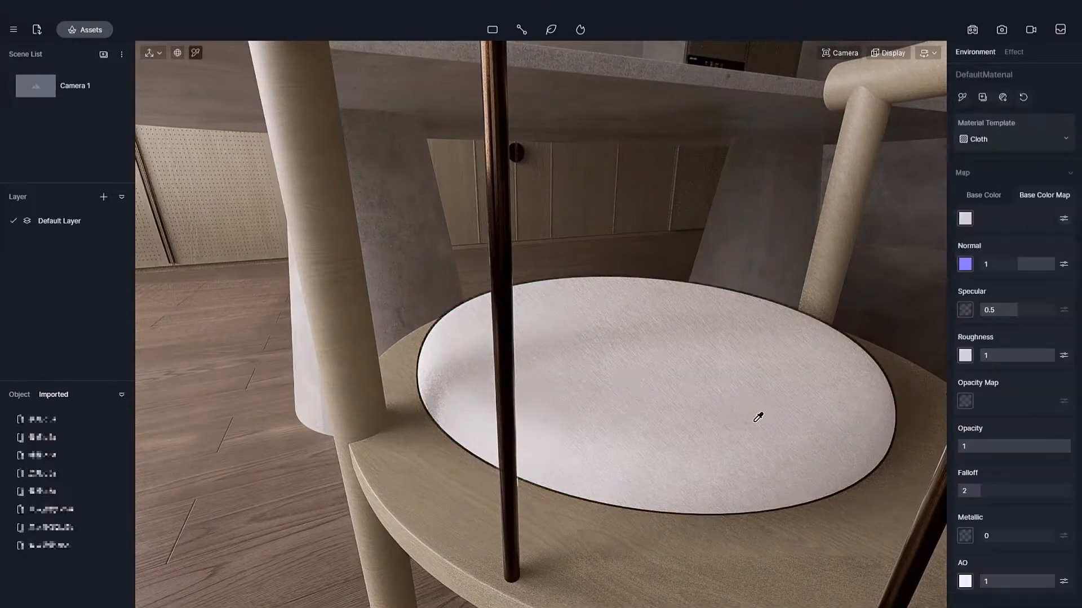
Pick the sofa's cloth material and tint its base colour warm beige.
scroll(756, 415, up, 5)
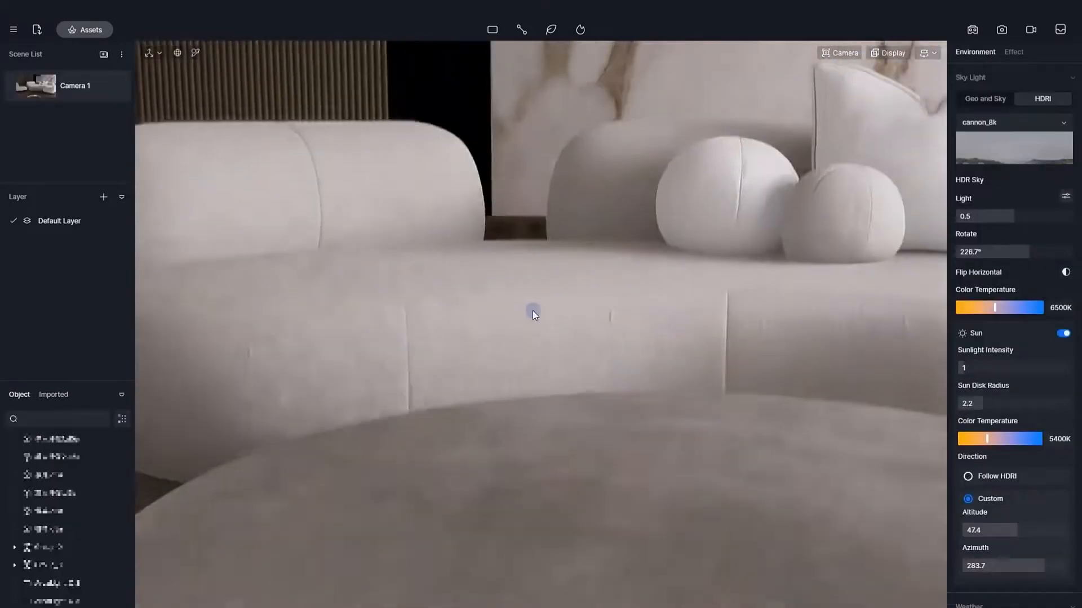
right_drag(533, 311, 682, 366)
key(i)
click(730, 374)
click(965, 218)
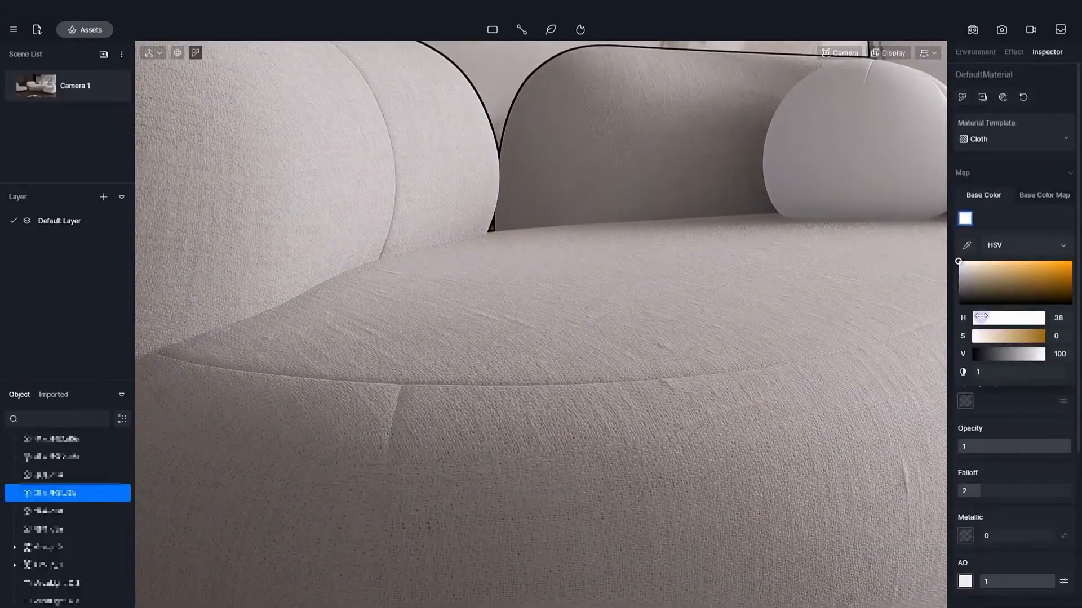
drag(1014, 354, 1025, 354)
scroll(821, 338, down, 5)
Copy the sofa's beige cloth material onto the armchairs around the coffee table.
right_drag(821, 338, 727, 281)
scroll(714, 296, down, 3)
click(962, 97)
click(642, 471)
click(724, 479)
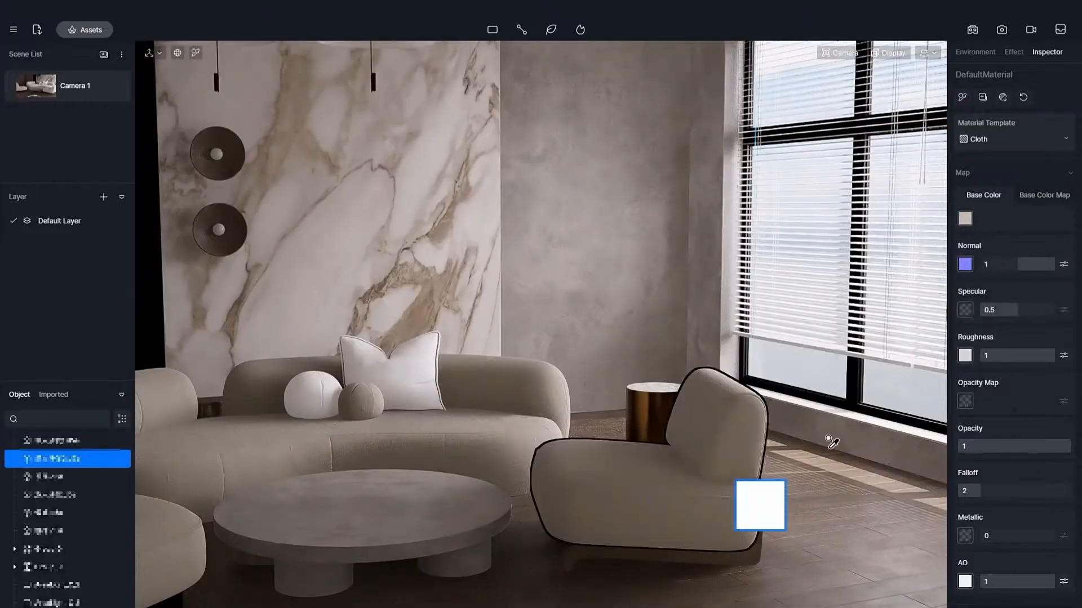
click(962, 97)
click(504, 371)
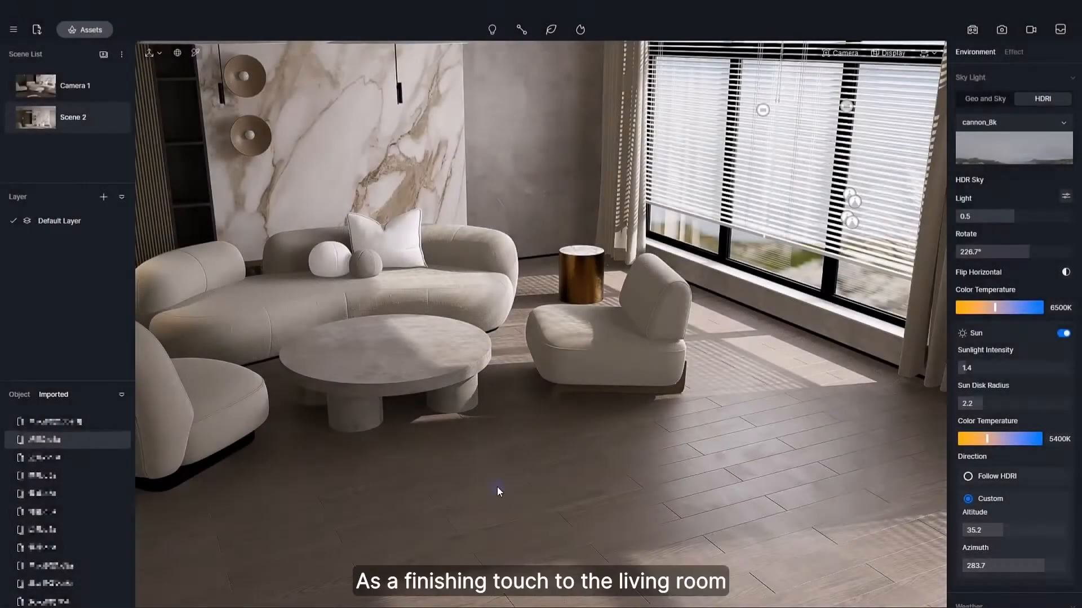
Place the carpet on the living room floor, under the coffee table and armchairs.
click(467, 468)
right_drag(466, 474, 609, 472)
mouse_move(684, 467)
mouse_down()
mouse_move(685, 430)
mouse_move(685, 472)
mouse_up()
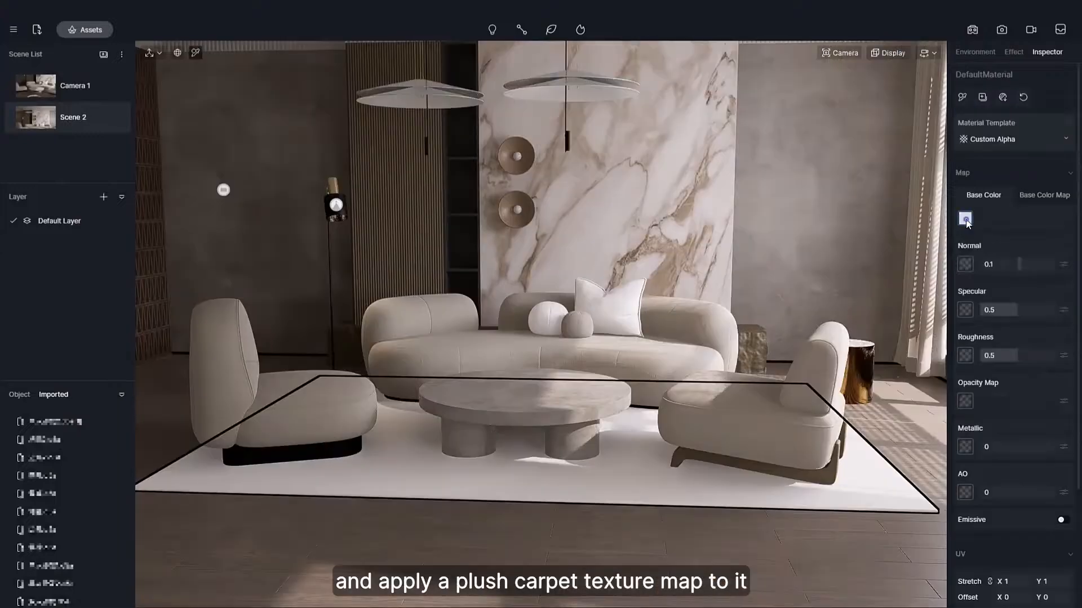
Load the image 103370452 拷贝.png as the carpet's base colour map.
click(1031, 196)
click(966, 219)
double_click(281, 192)
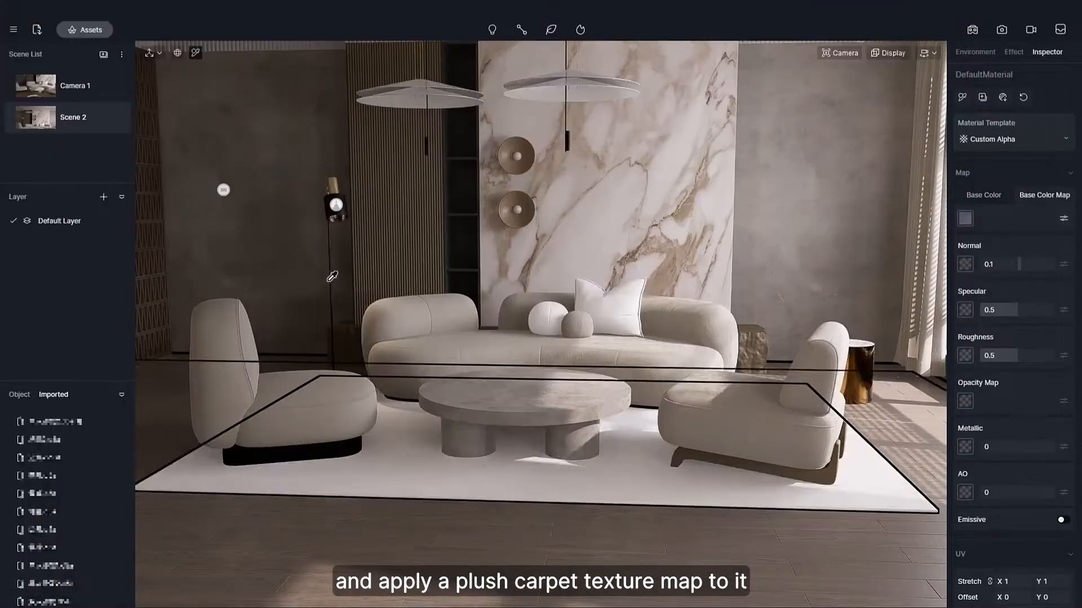
scroll(365, 386, up, 2)
right_drag(362, 389, 459, 481)
key(Escape)
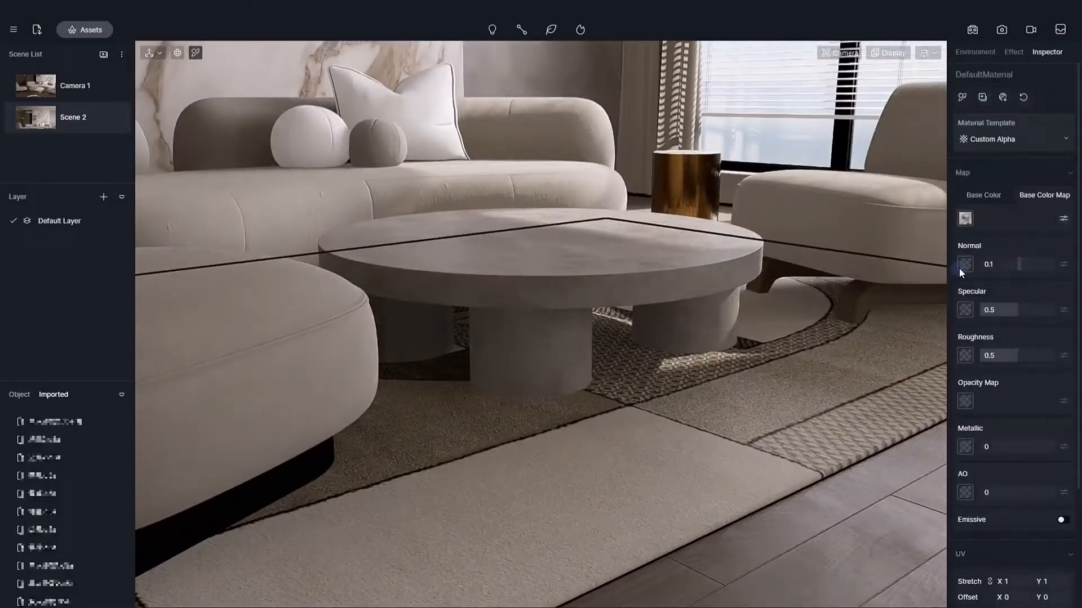
Find a fabric surface in Quixel Bridge and give the carpet a normal map with strength 1.
click(959, 268)
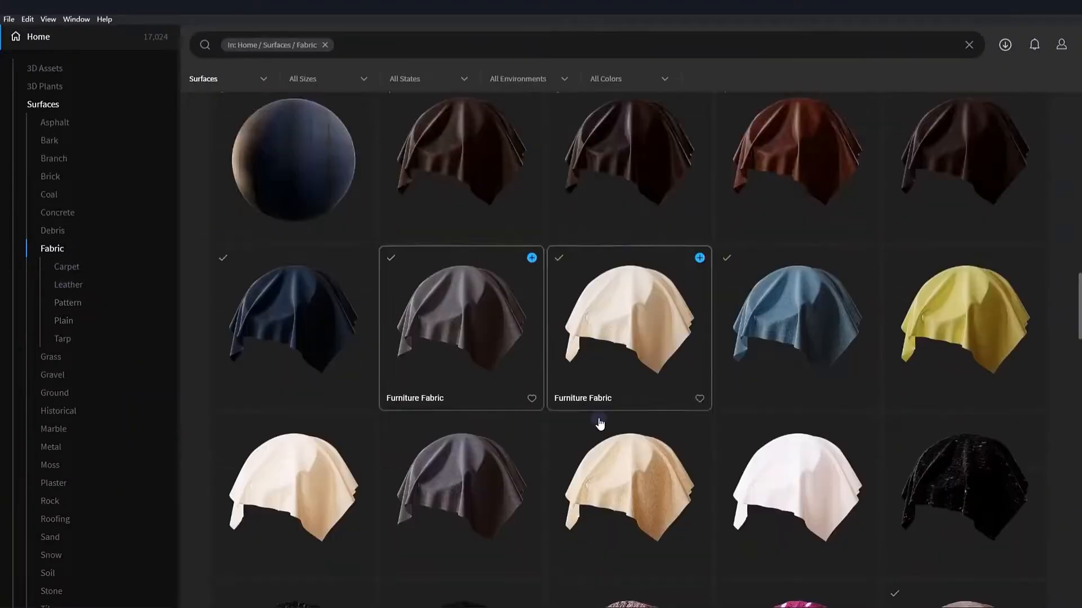
scroll(601, 424, down, 13)
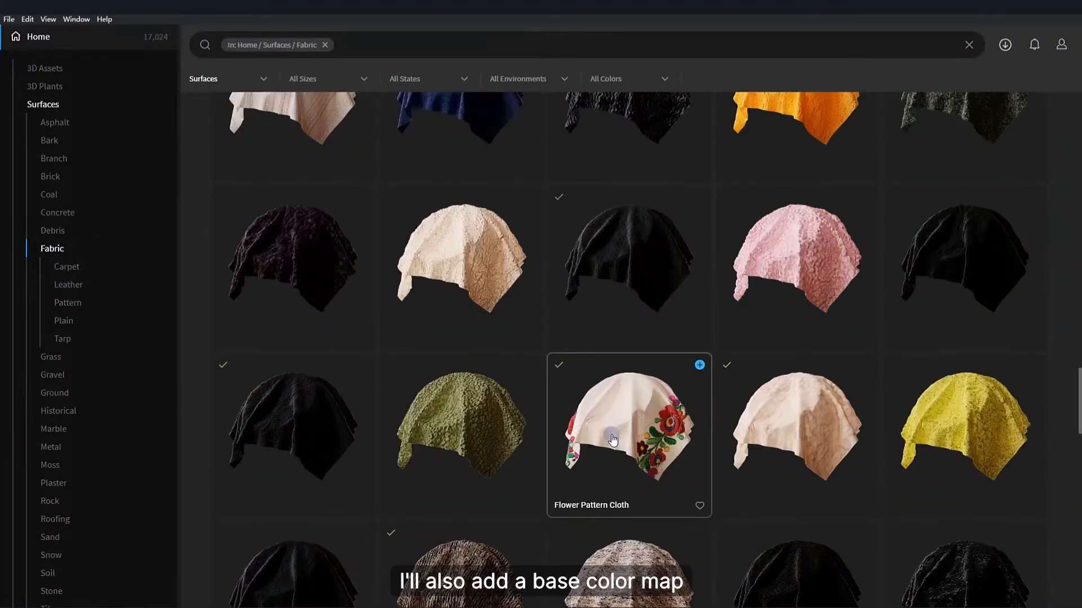
scroll(653, 383, up, 4)
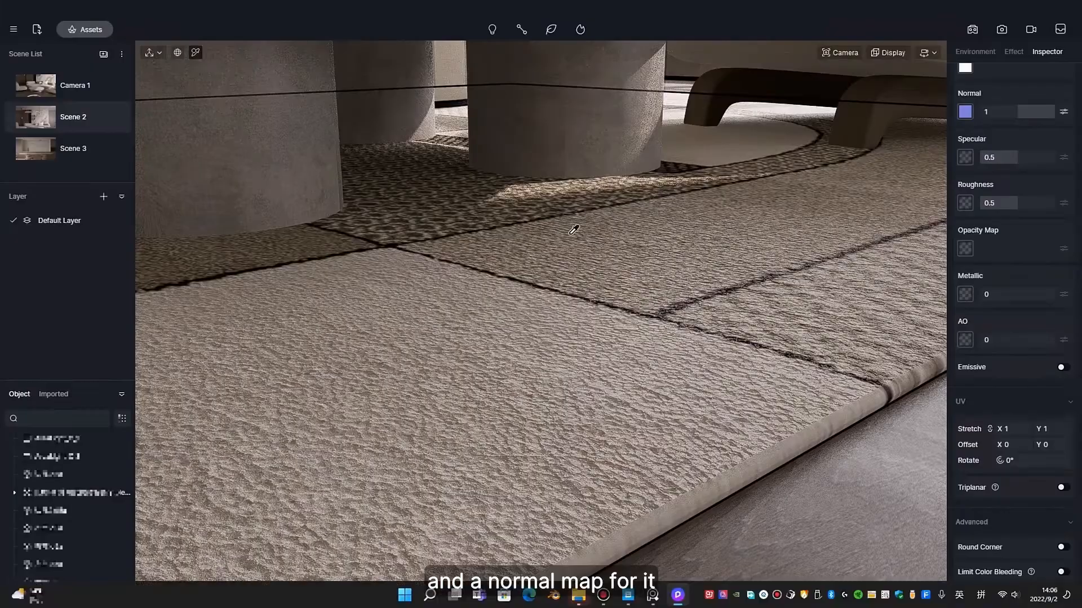
click(965, 111)
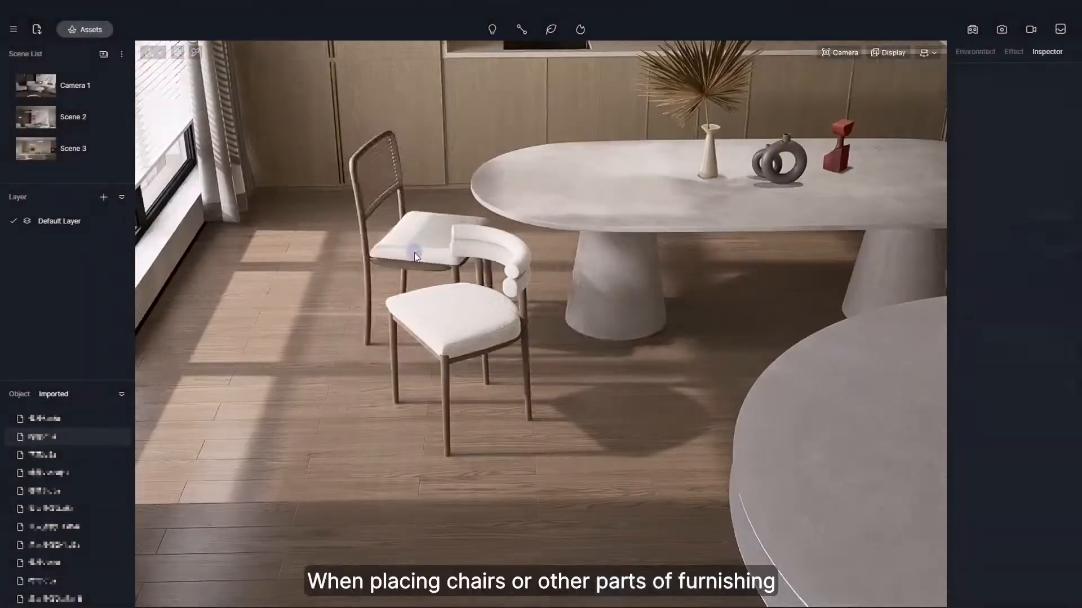
Using a wireframe top view, position the dining chair beside the table at Y -537 and rotate it to Z 119°.
click(479, 334)
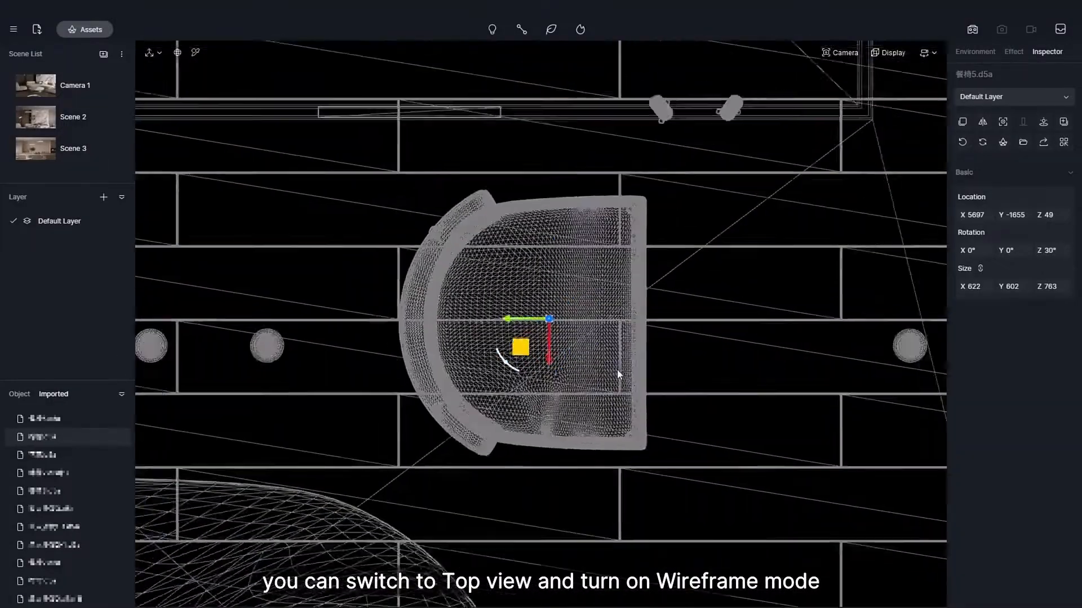
scroll(524, 350, up, 5)
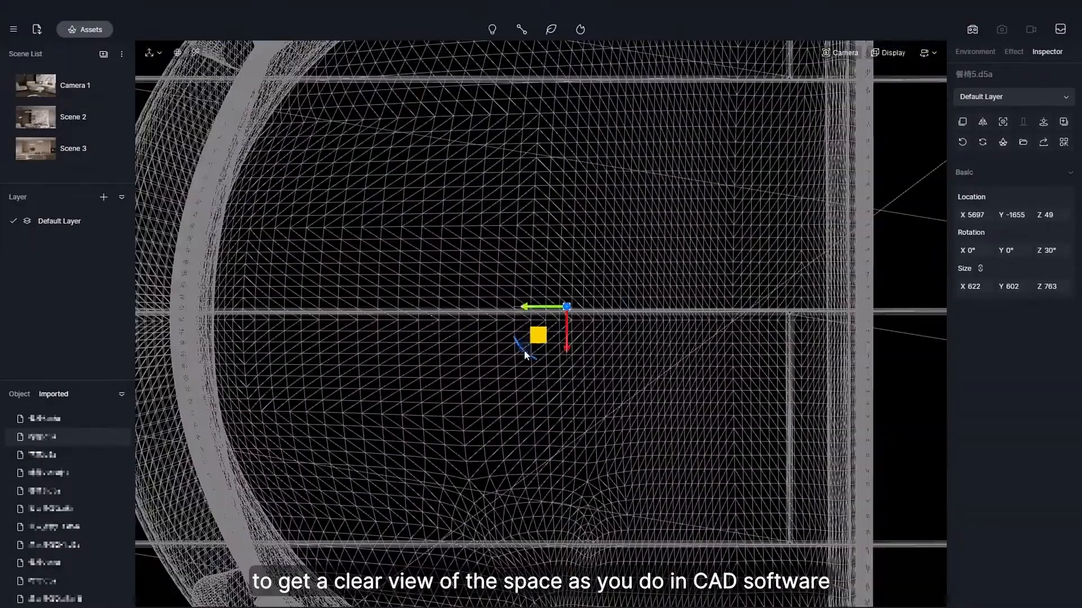
drag(524, 350, 523, 352)
scroll(702, 346, down, 5)
scroll(702, 346, down, 5)
middle_drag(507, 327, 707, 331)
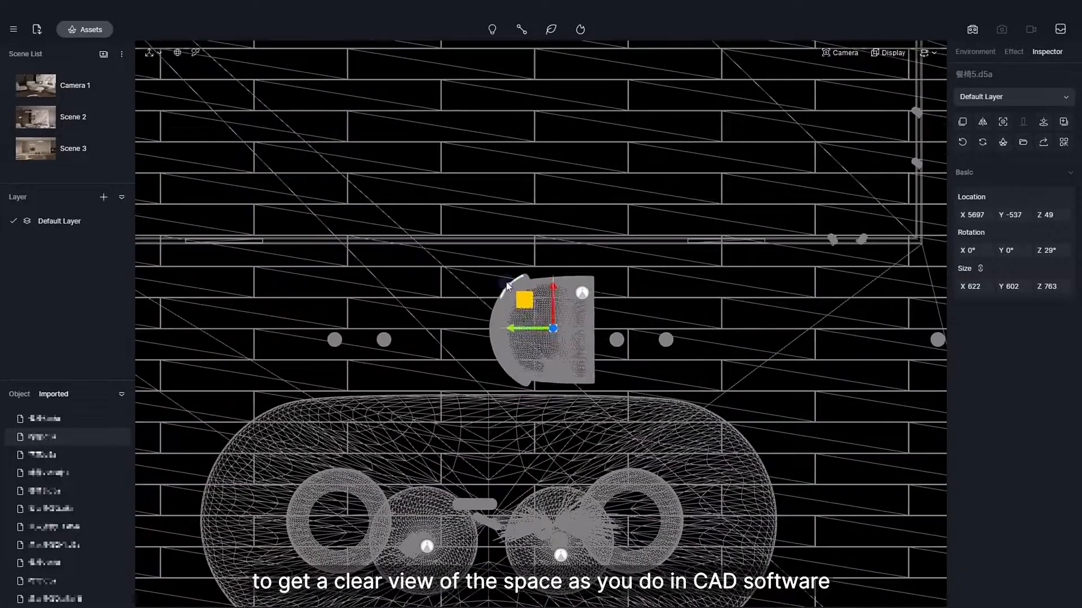
drag(511, 286, 569, 288)
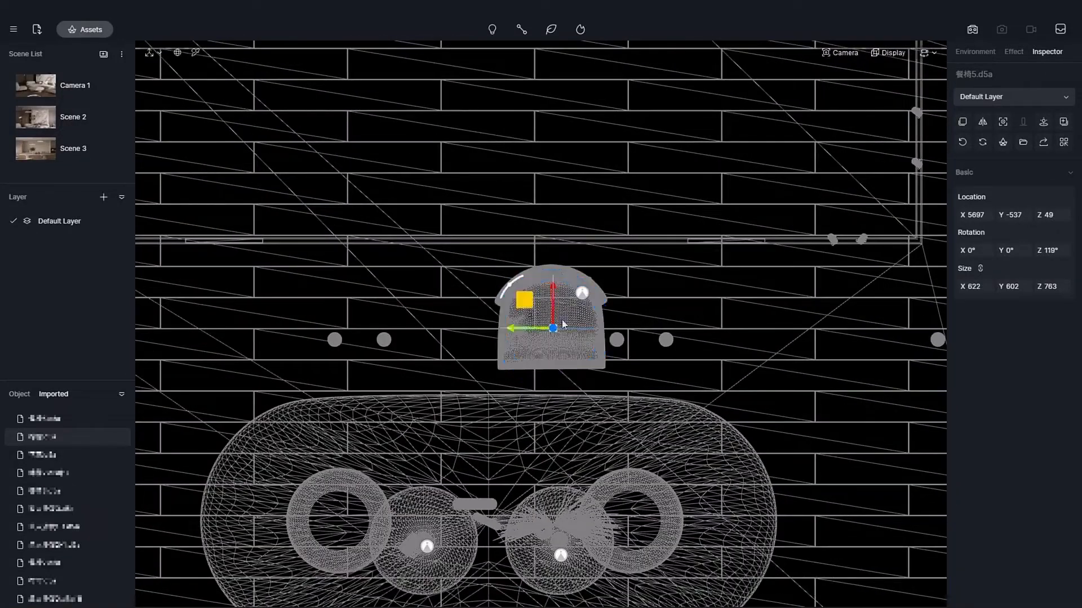
Arrange further copies of the dining chair along the table's long side and at both ends.
drag(455, 299, 438, 307)
click(584, 321)
click(584, 322)
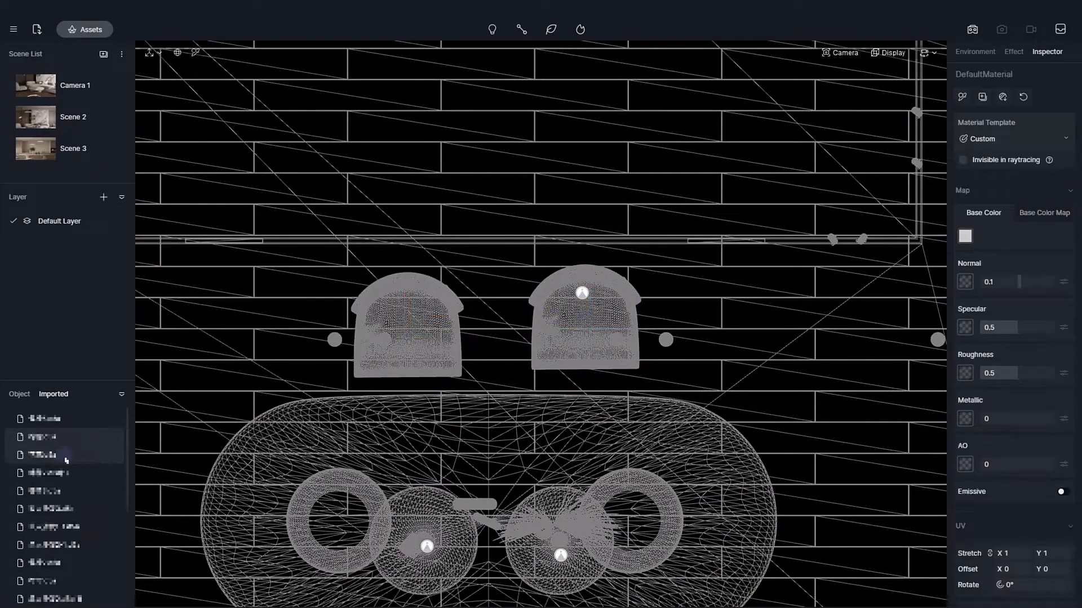
click(92, 557)
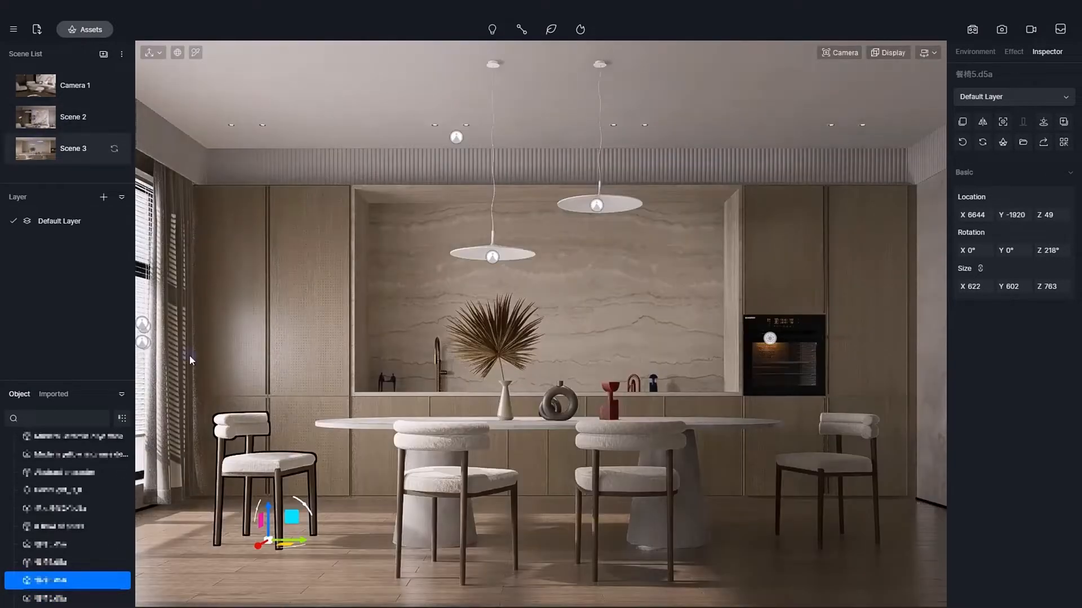
click(757, 544)
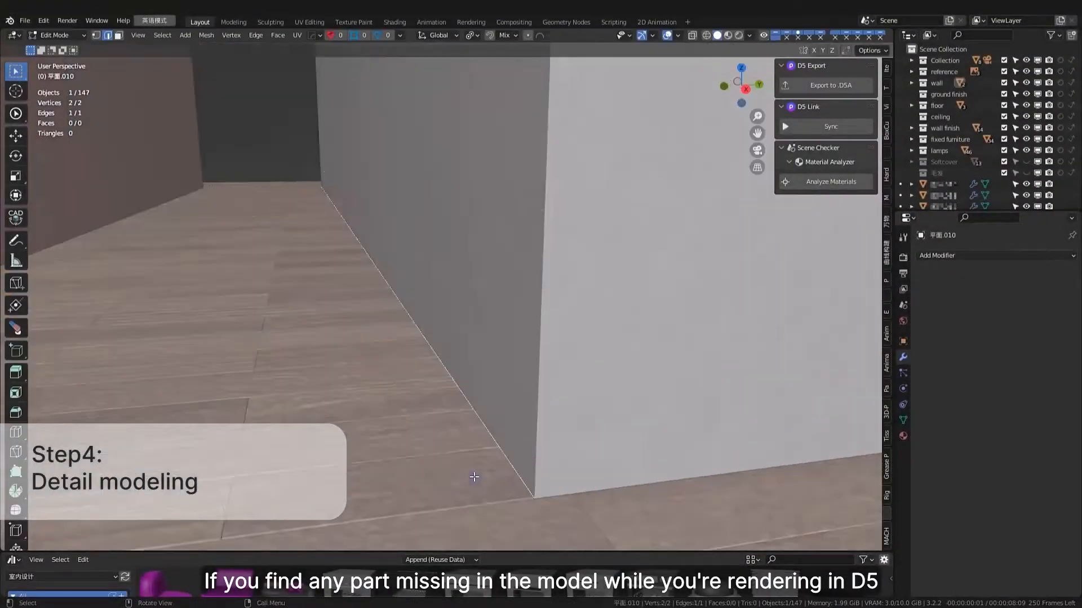
Model the baseboard by extruding the wall's bottom edge -10 mm along Y, extruding its face, and moving its end 20 mm along X.
text(-10)
key(Return)
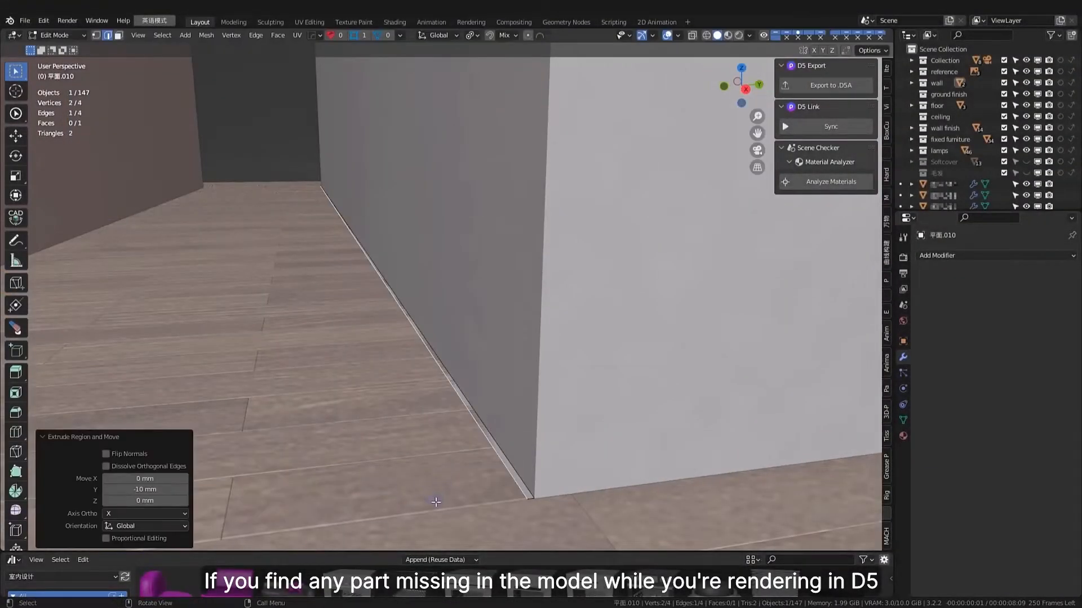
key(3)
click(496, 450)
key(e)
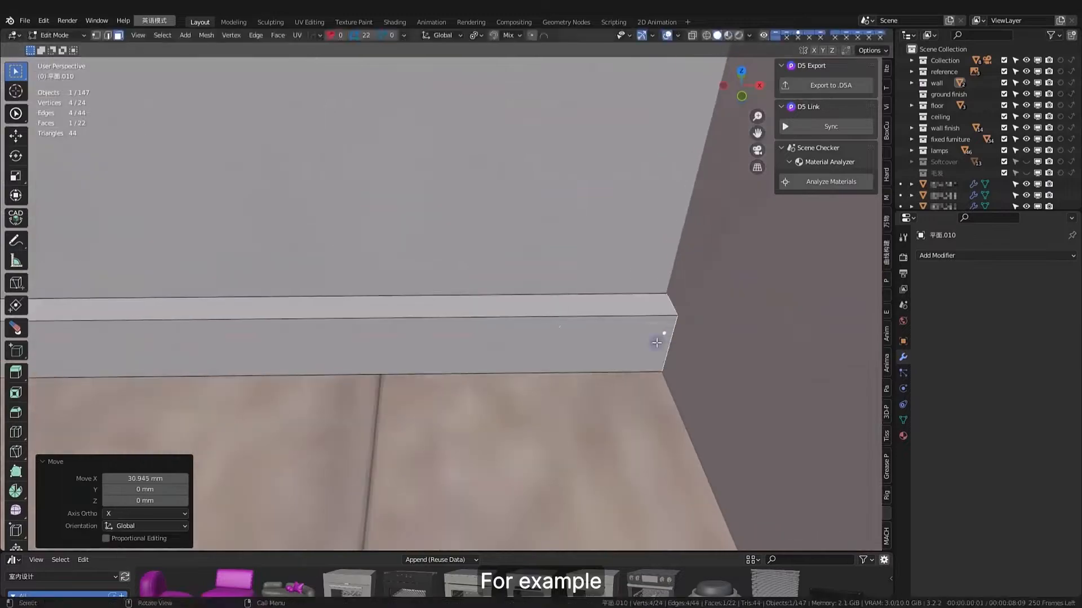
text(gx20)
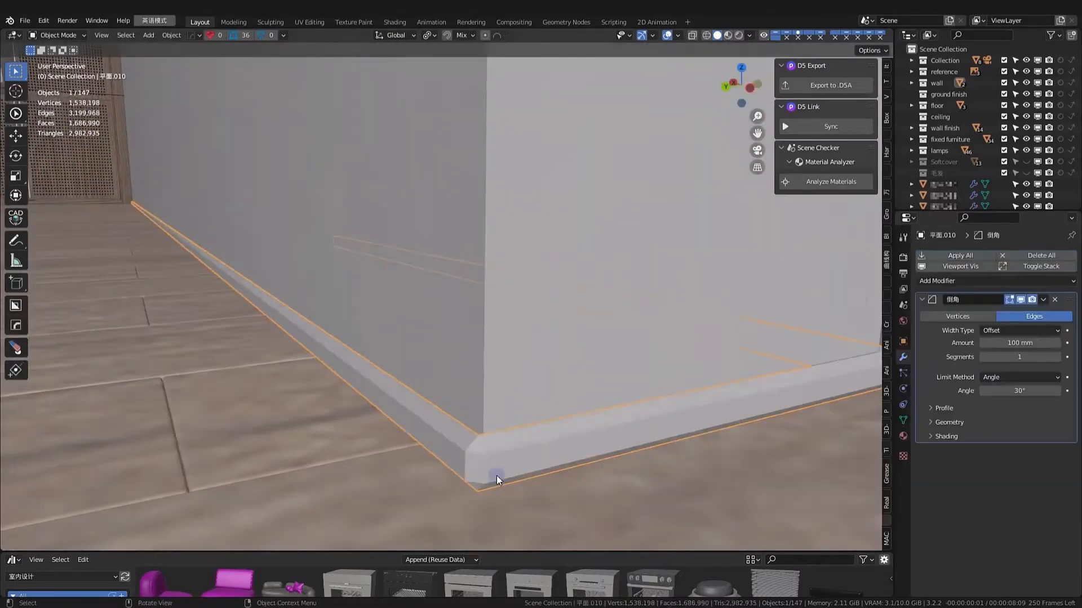
Bevel the baseboard's edges by 0.5 mm with 3 segments and give its Baseboard material a black base color.
click(961, 256)
click(777, 297)
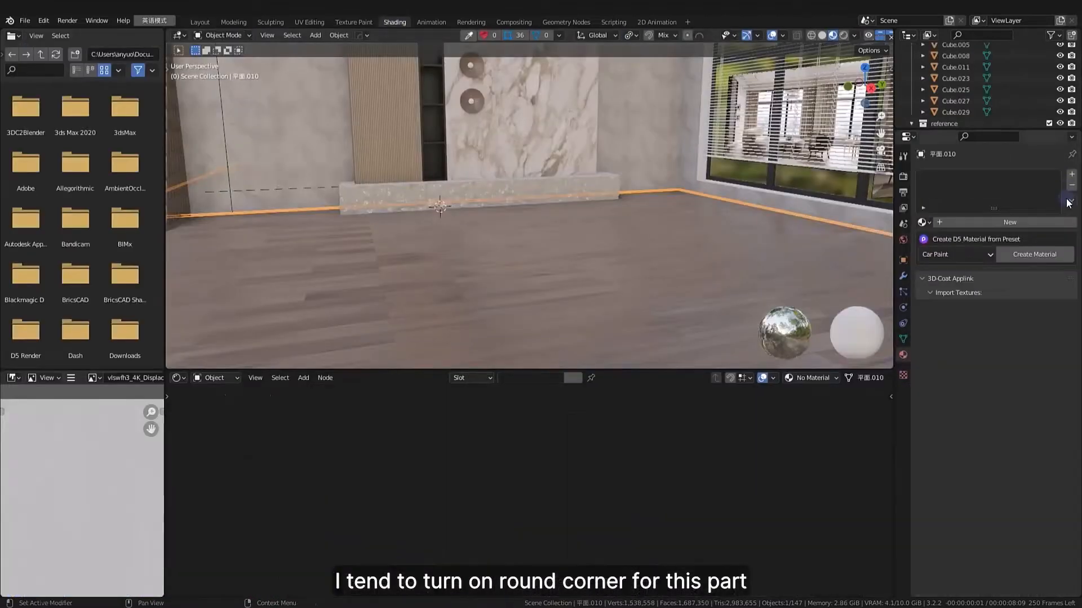
click(1009, 223)
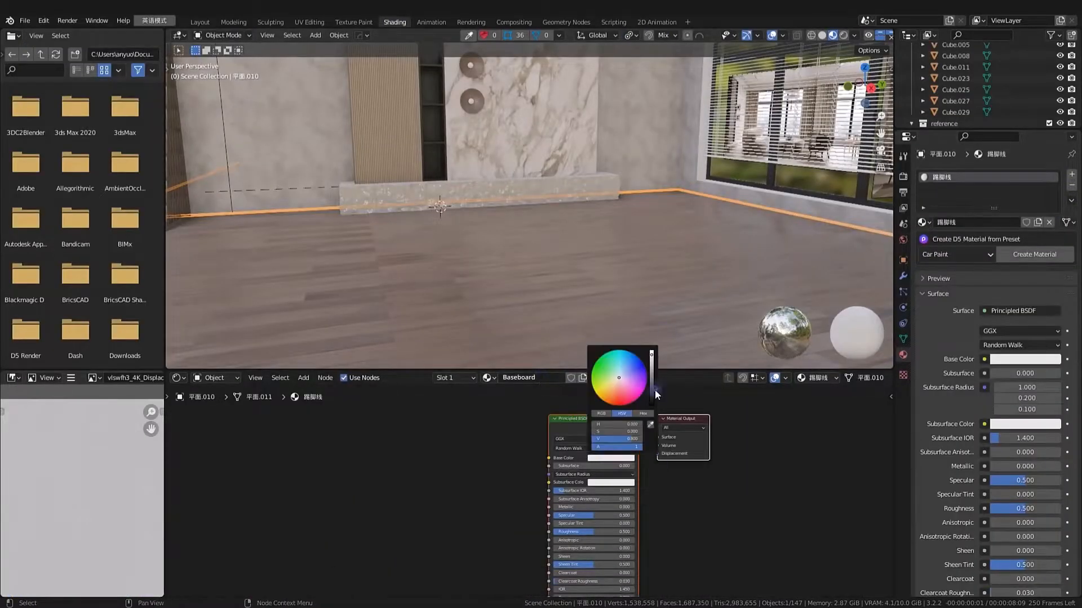
scroll(631, 186, up, 4)
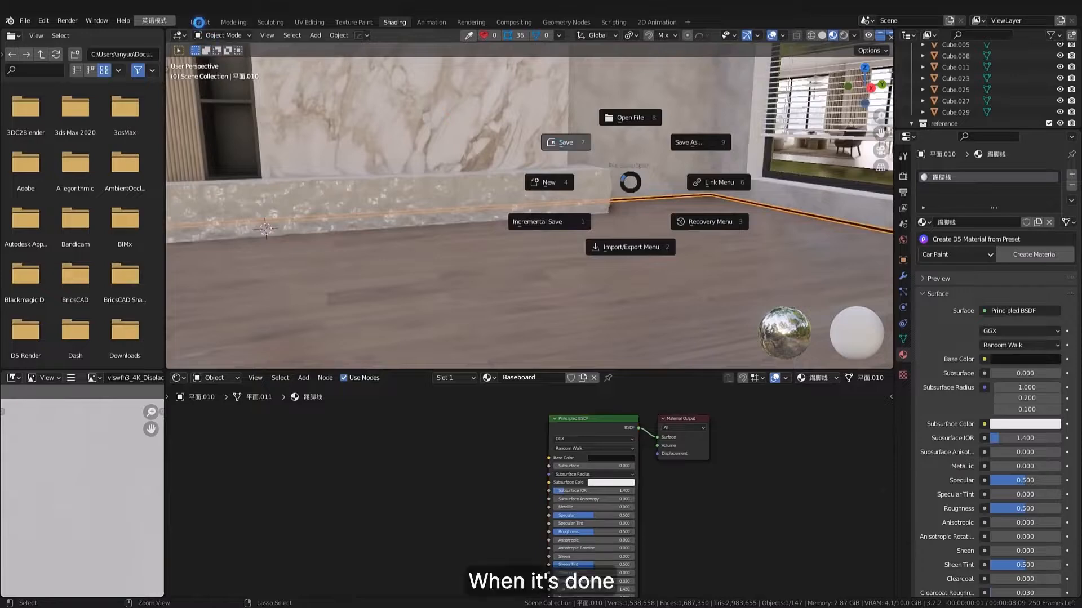
Start the D5 live sync of the model, sending cameras and lights.
click(198, 22)
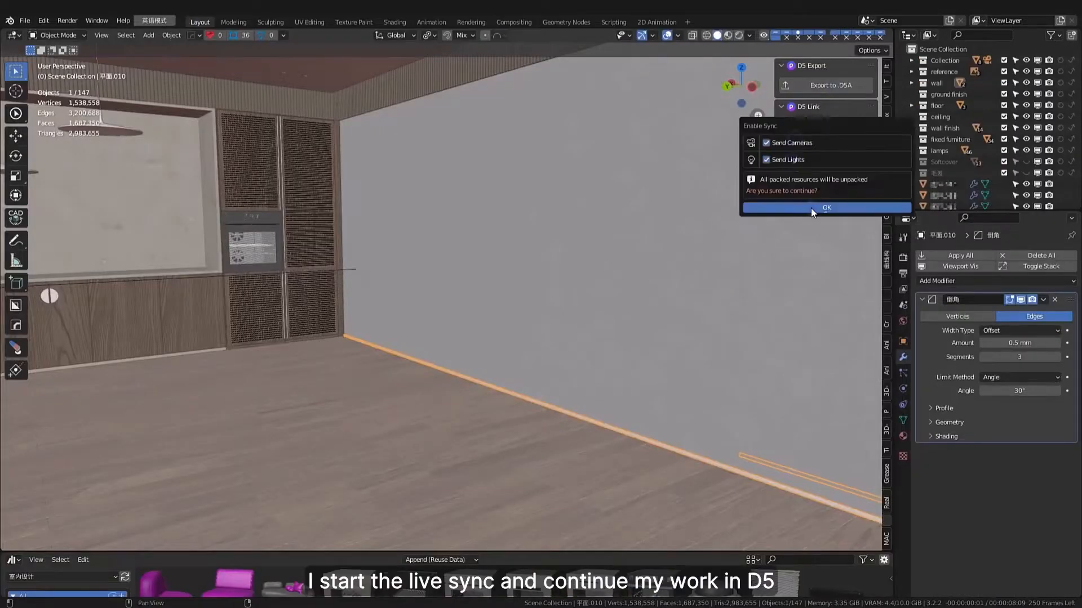
click(811, 208)
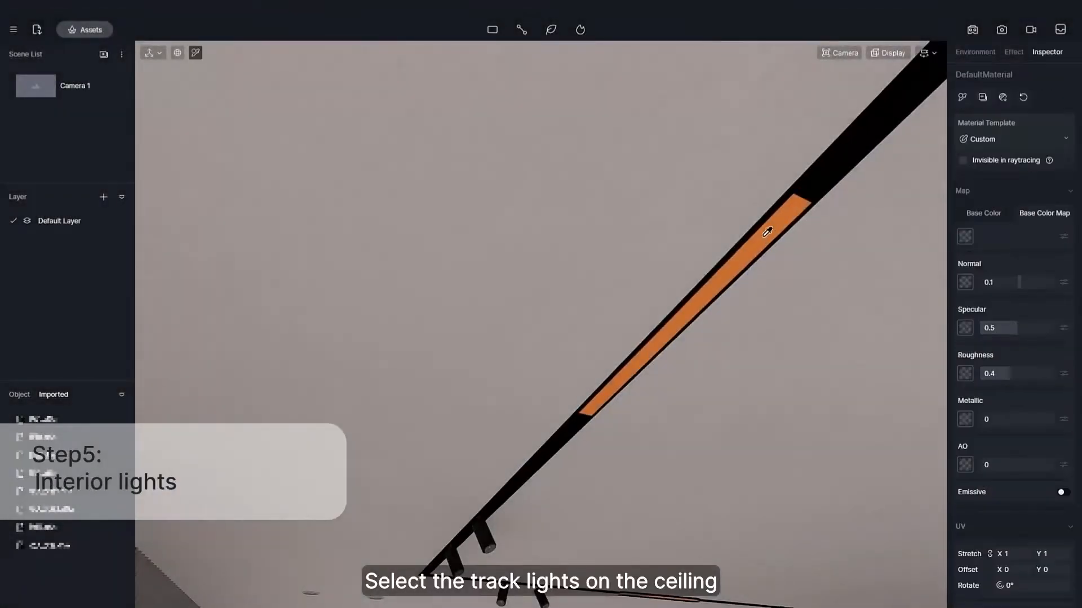
Make the ceiling track light strip emissive at intensity 7.5 with roughness 0.19, and give the spotlight's reflector metallic 1 and roughness 0.07.
scroll(767, 231, up, 3)
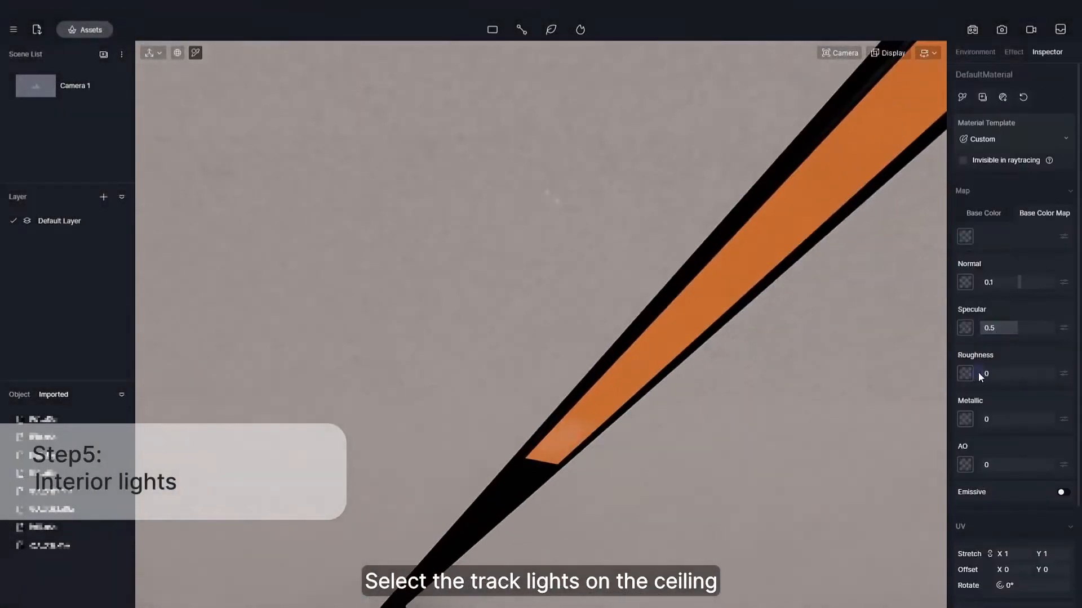
click(1065, 491)
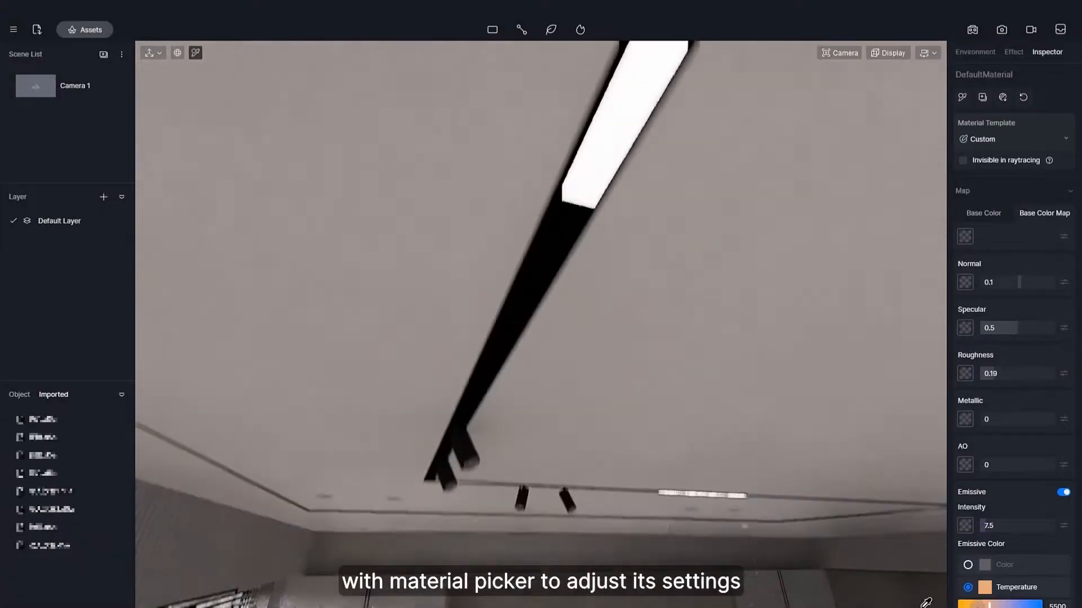
scroll(659, 355, up, 10)
scroll(631, 376, down, 5)
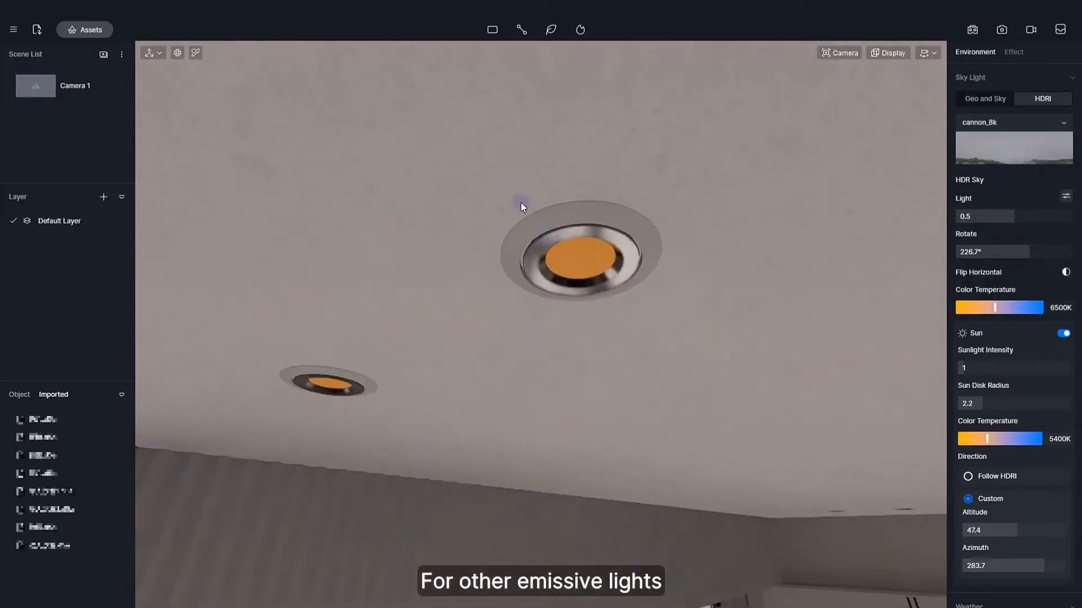
click(620, 259)
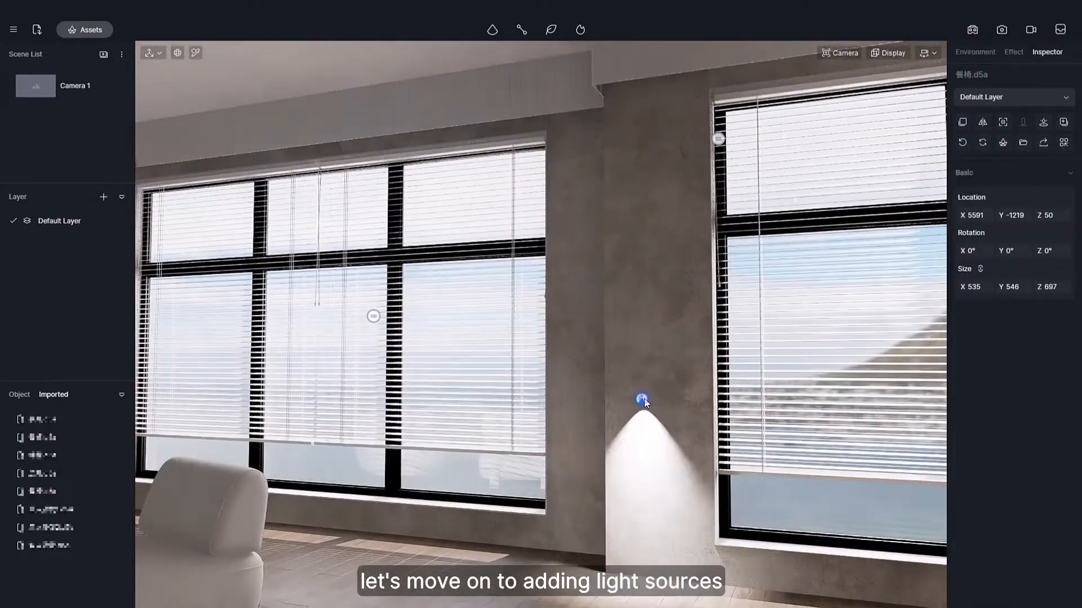
Aim the spotlight between the windows with X rotation 270°, set its cone angle to 80, and copy it into a square group of four.
click(644, 400)
right_drag(643, 400, 536, 352)
drag(727, 295, 741, 282)
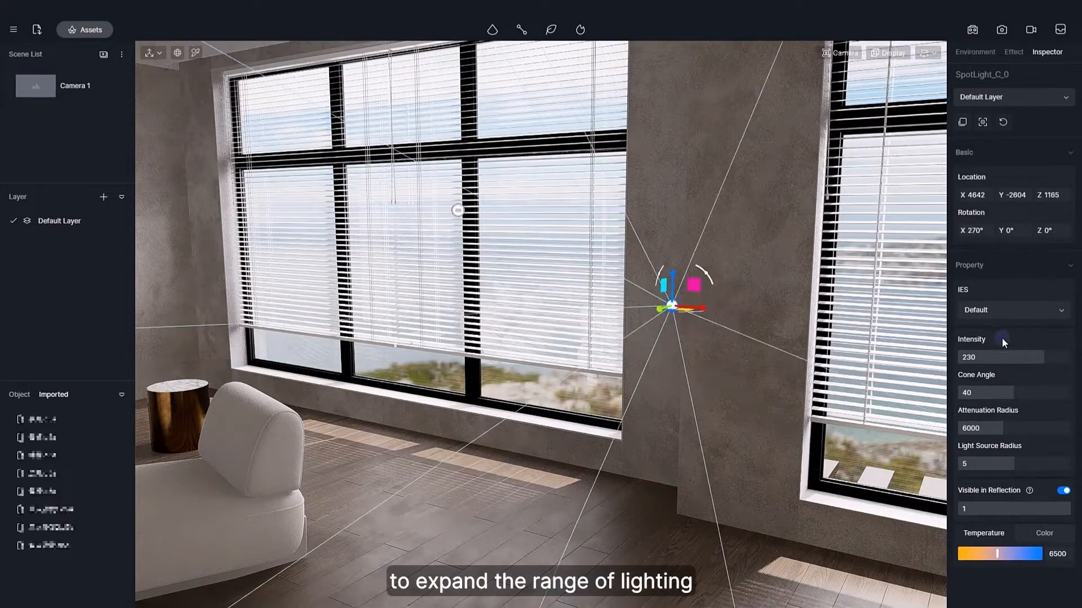
drag(721, 280, 714, 348)
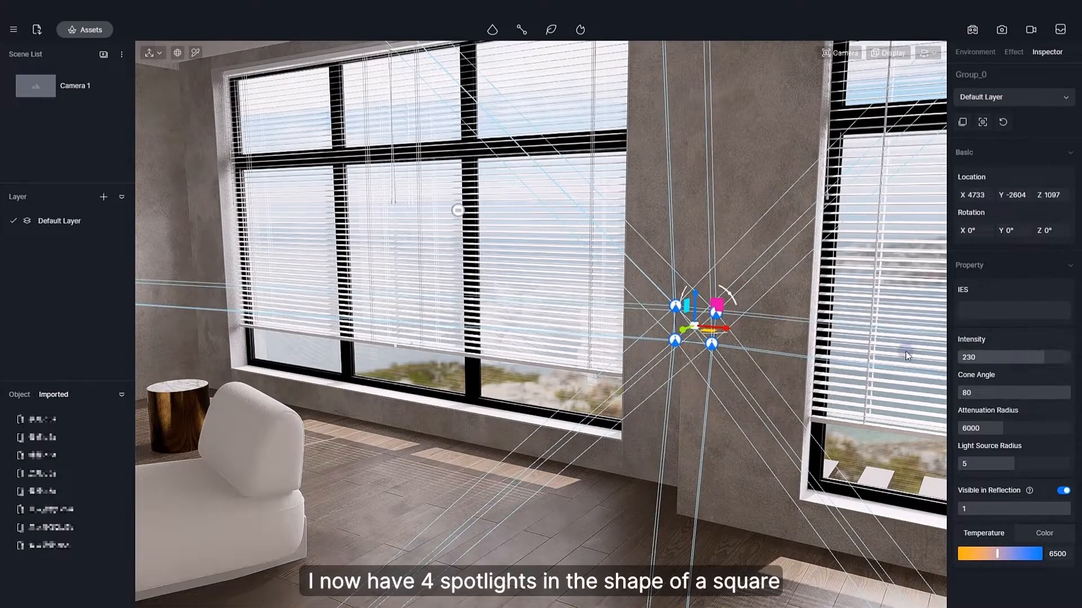
Move the spotlight group in front of the living room window at X 3599, Y -3051 and rotate it to Z 34°.
right_drag(906, 356, 867, 366)
drag(840, 322, 637, 289)
right_drag(631, 307, 718, 369)
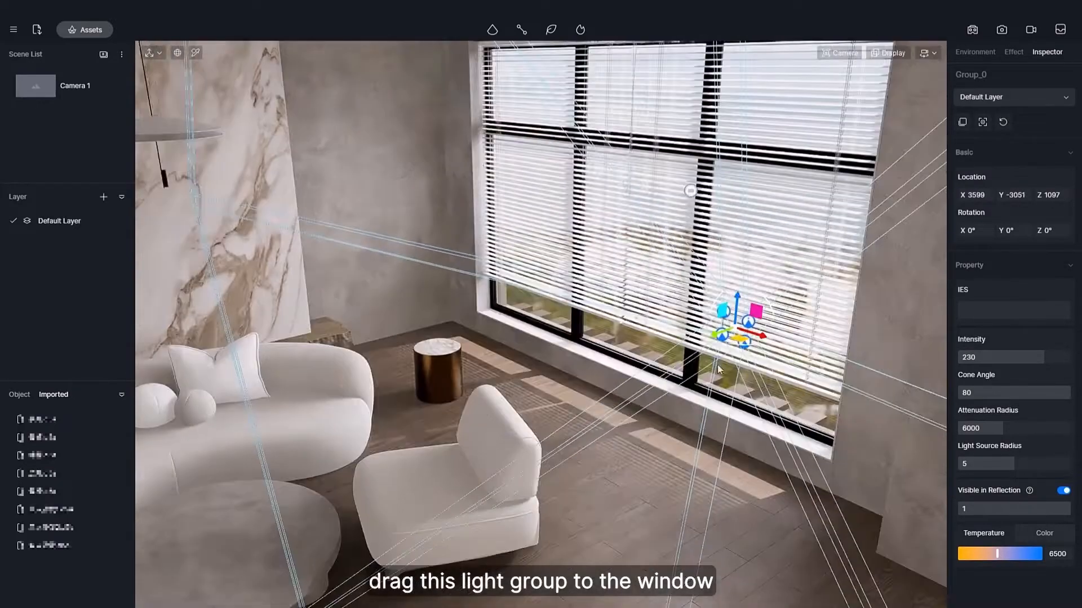
drag(740, 345, 727, 337)
right_drag(727, 337, 762, 328)
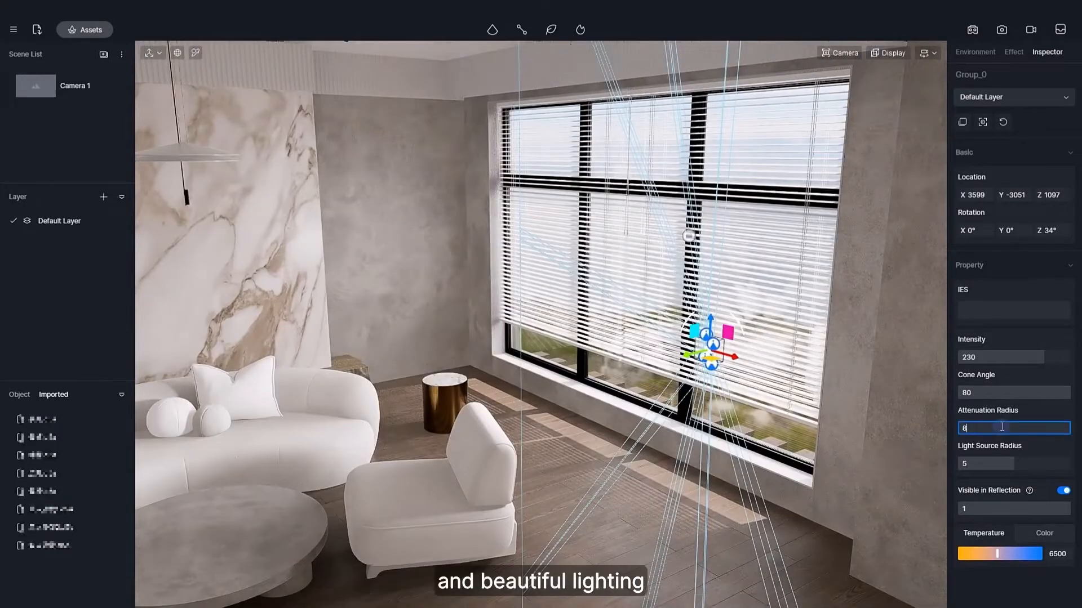
Set the spotlight group's attenuation radius to 8000000 and its intensity to 67.5.
right_drag(834, 366, 789, 361)
drag(978, 356, 983, 356)
right_drag(715, 359, 920, 305)
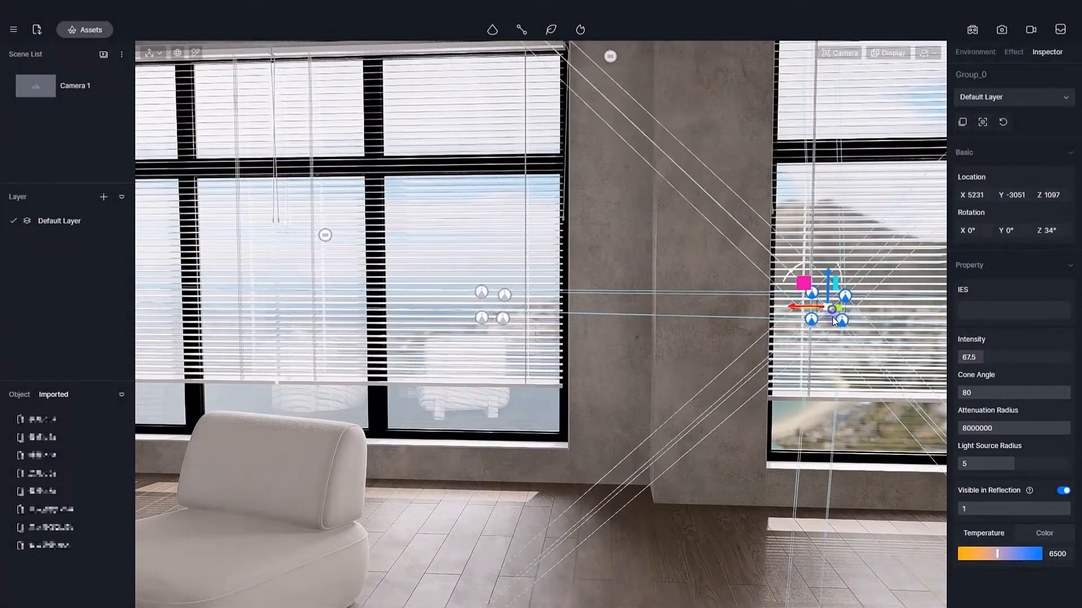
Place a copy of the spotlight group at the near side of the dining window at X 5231, rotated to Z 334°.
right_drag(833, 321, 456, 393)
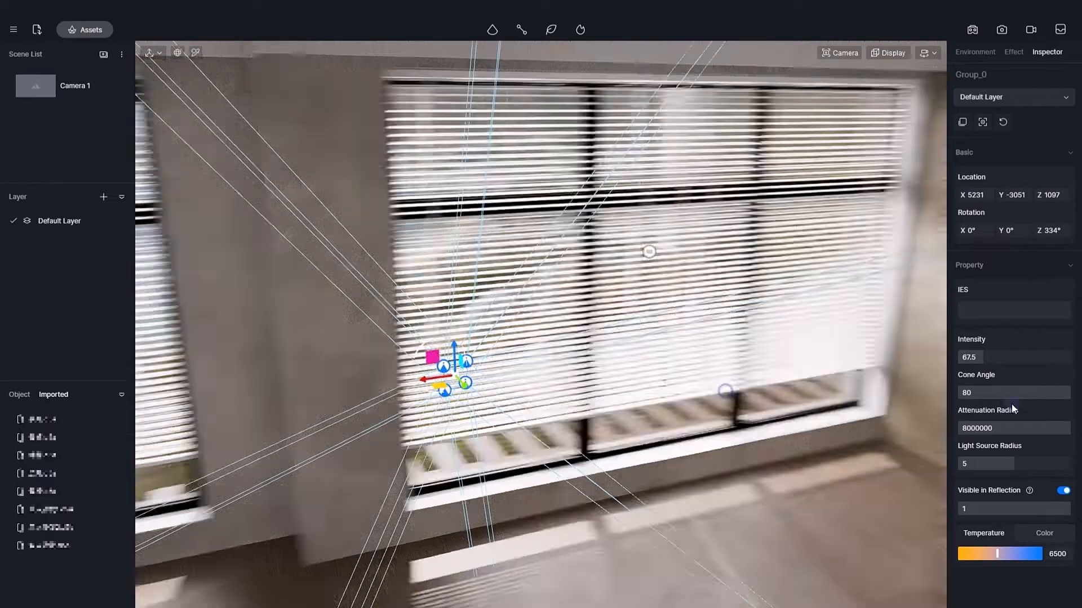
right_drag(946, 410, 18, 390)
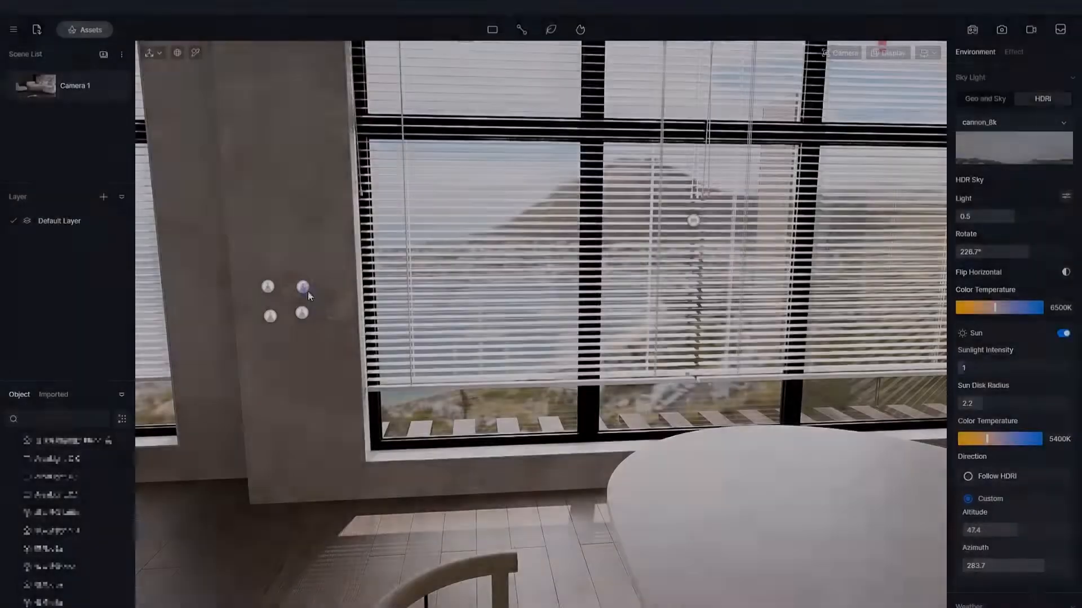
Move another copy of the spotlight group across the dining window to X 7477, near the kitchen cabinets.
click(303, 288)
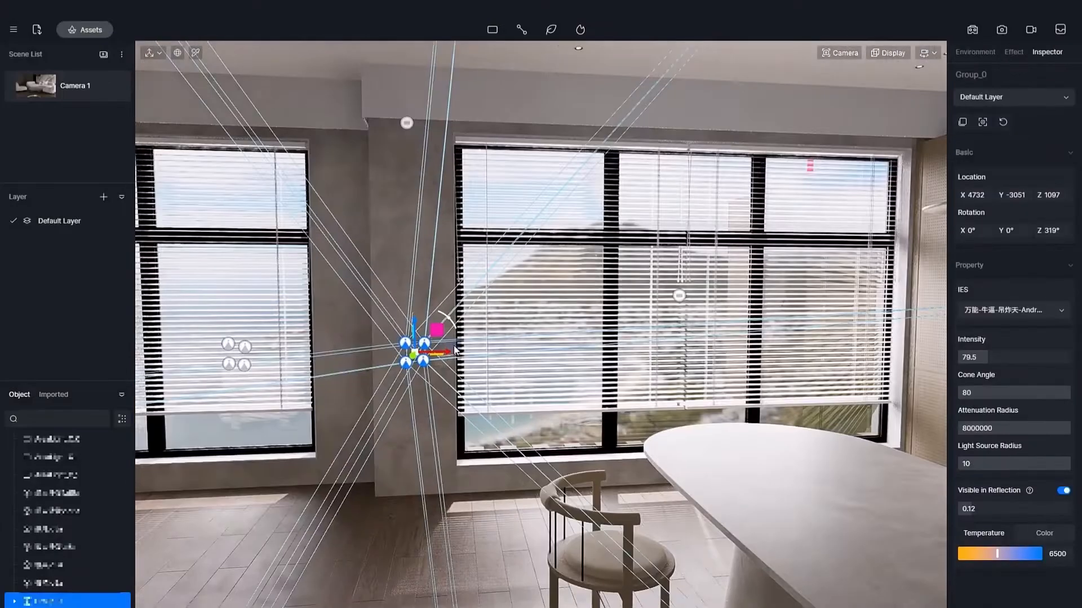
drag(772, 338, 874, 339)
right_drag(874, 339, 315, 390)
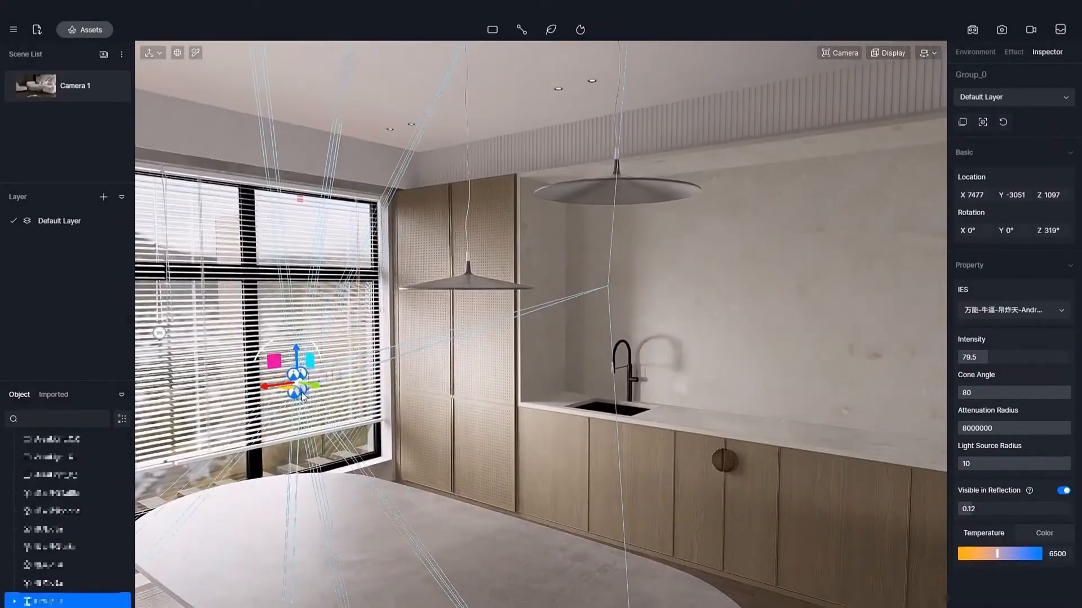
drag(288, 388, 274, 389)
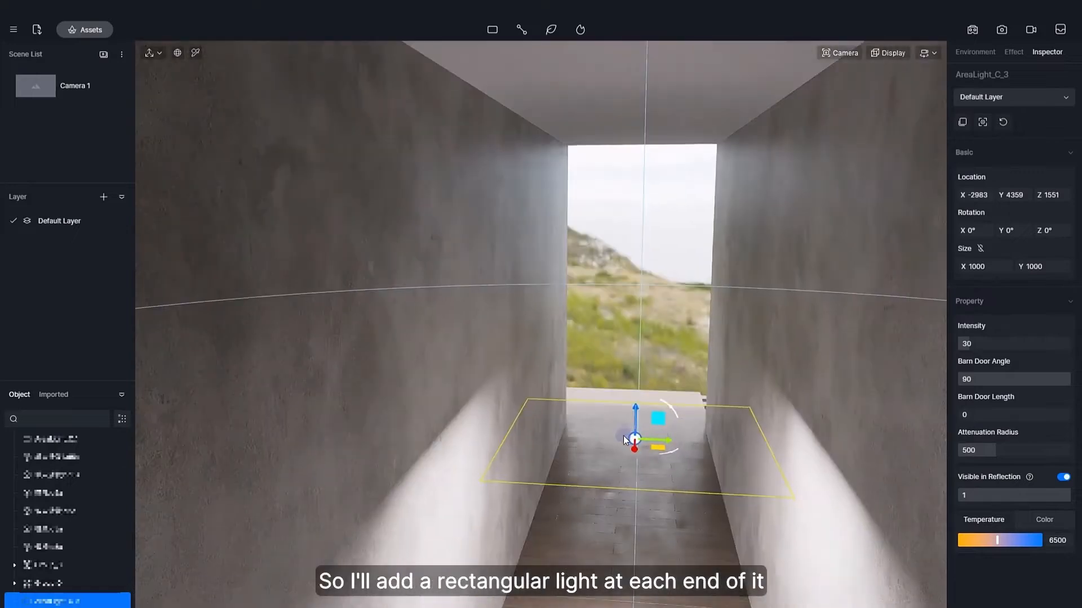
Stand the corridor's rectangular light upright with Y rotation 90°, stretch its X size to 2197, and move it to X -6359, Y 4297.
right_drag(623, 440, 542, 492)
drag(467, 486, 502, 434)
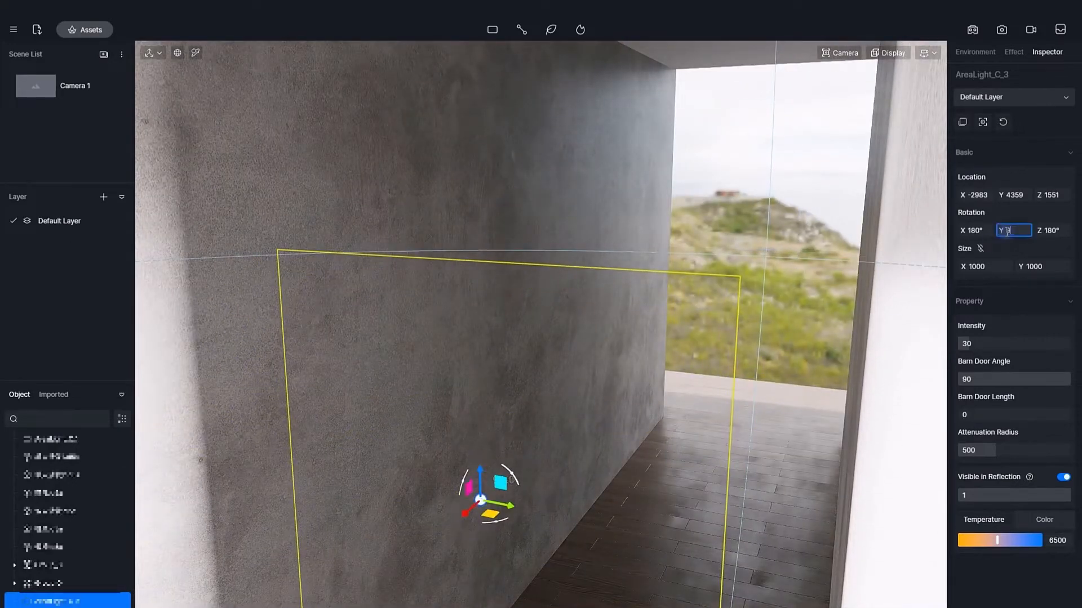
drag(466, 513, 729, 348)
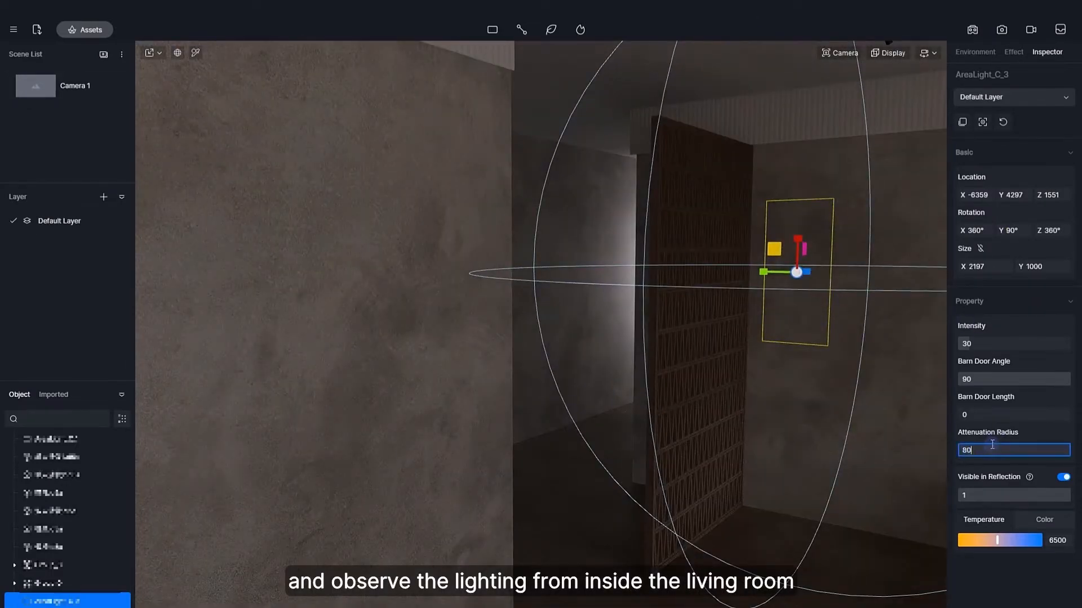
Set the corridor's rectangular light to an attenuation radius of 8000000 and an intensity of 9, judging it from the living room.
text(00000)
key(Return)
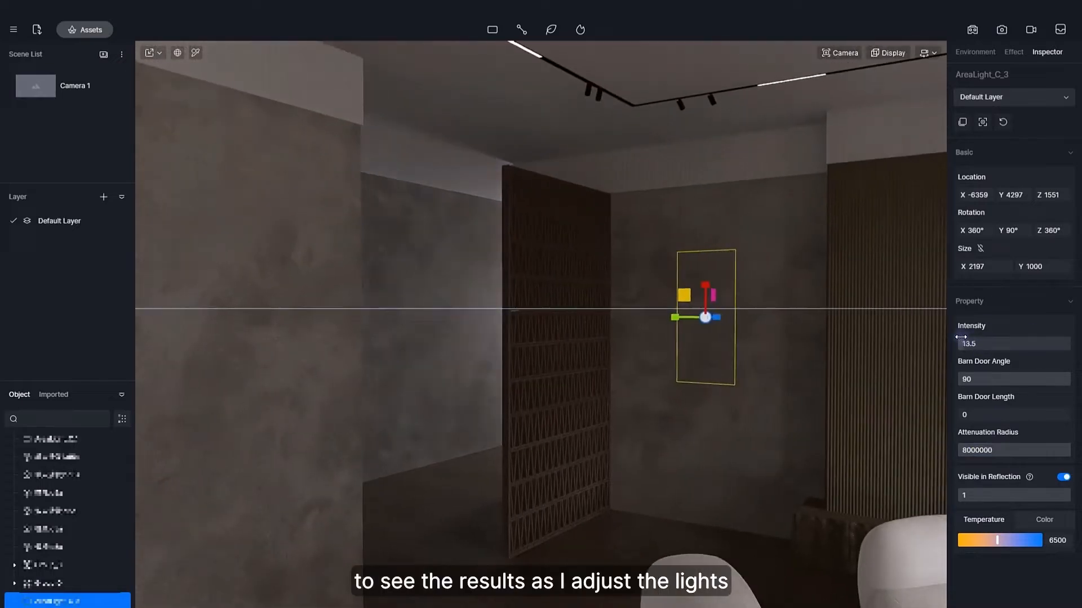
drag(960, 337, 968, 336)
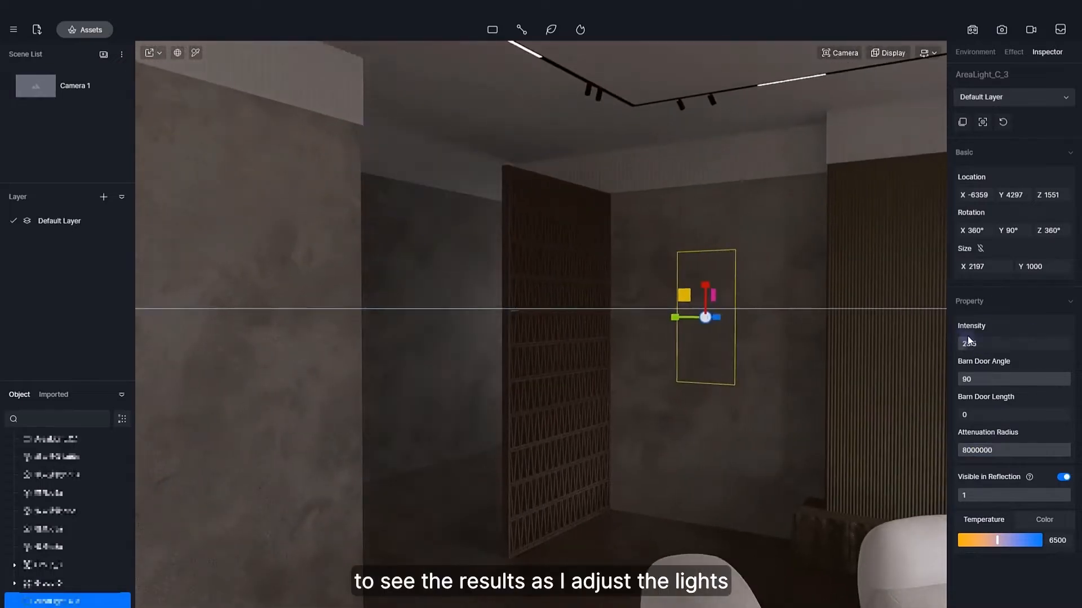
right_drag(864, 366, 777, 321)
scroll(649, 380, up, 3)
scroll(649, 380, up, 5)
scroll(788, 310, down, 5)
drag(967, 341, 961, 340)
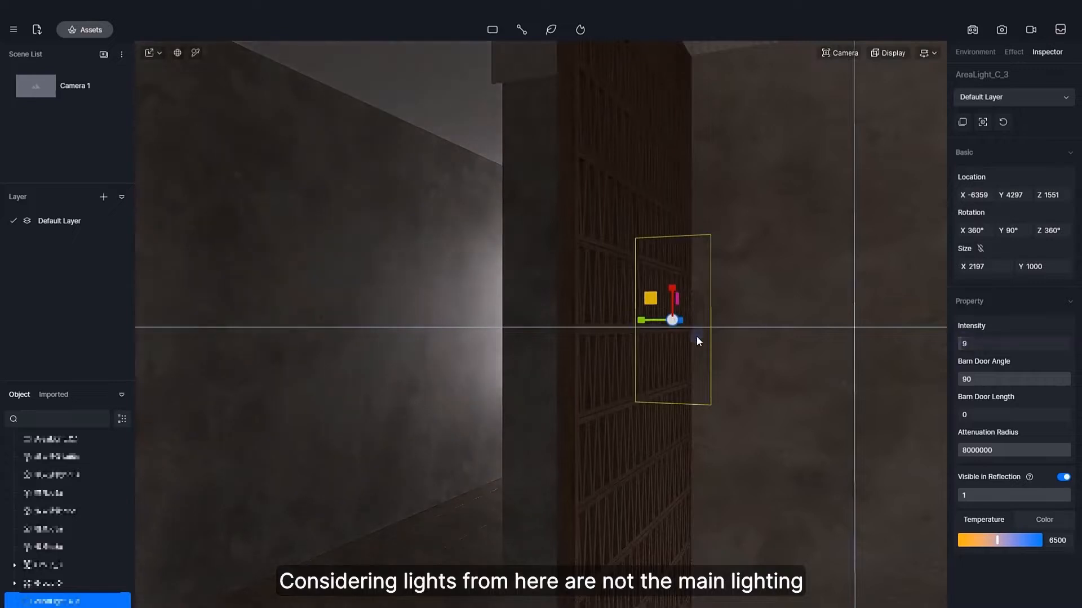
Copy the rectangular light to the corridor's opposite end at about X 4406 and turn it about its X axis.
key(space)
right_drag(696, 336, 826, 316)
scroll(827, 317, down, 6)
drag(867, 286, 444, 299)
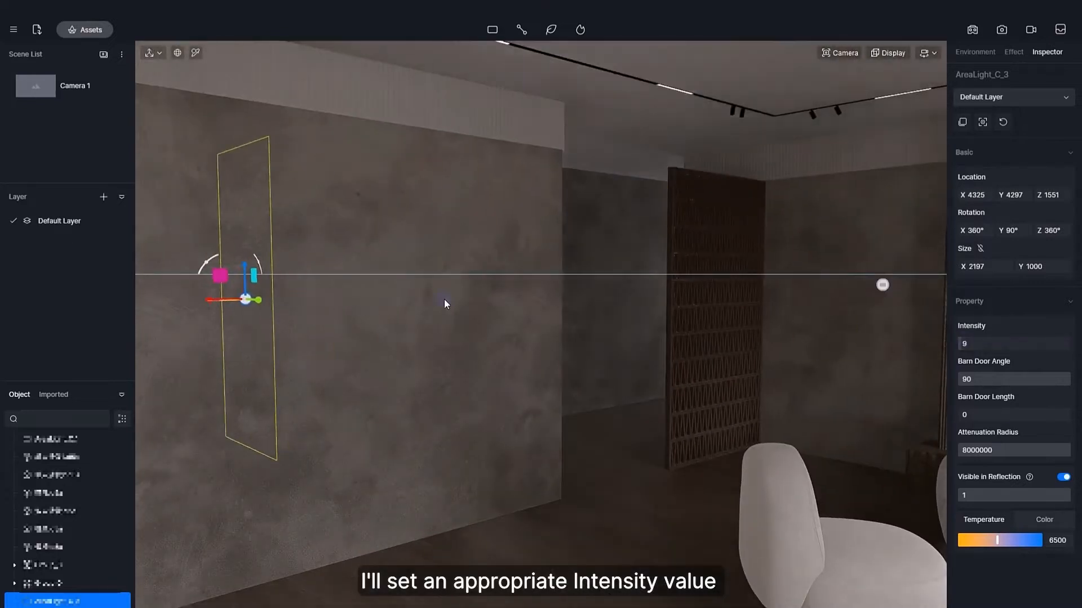
right_drag(444, 299, 562, 292)
middle_drag(562, 293, 567, 366)
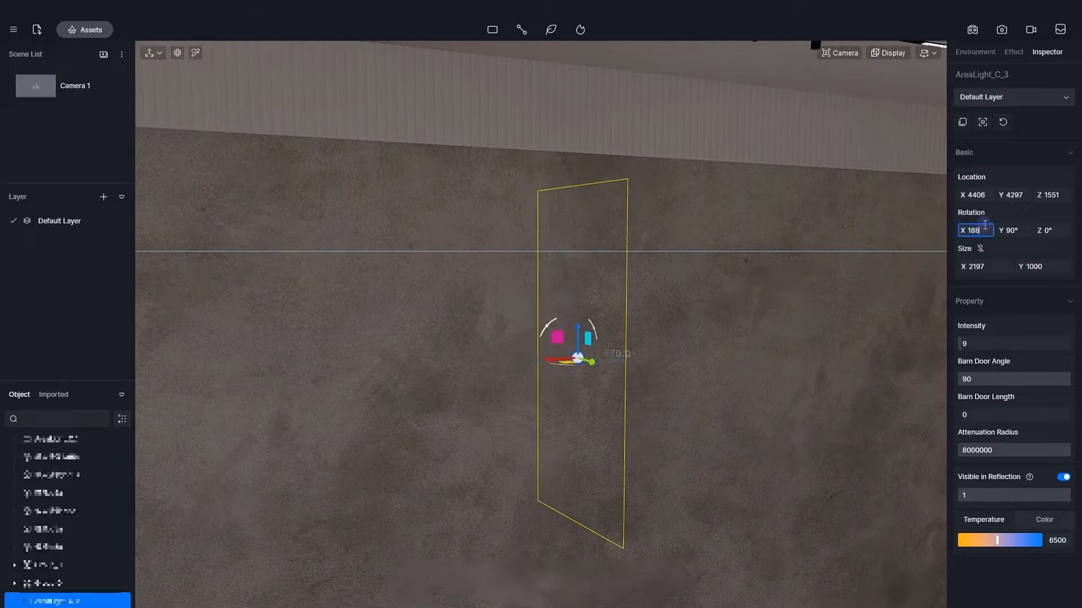
right_drag(931, 232, 340, 384)
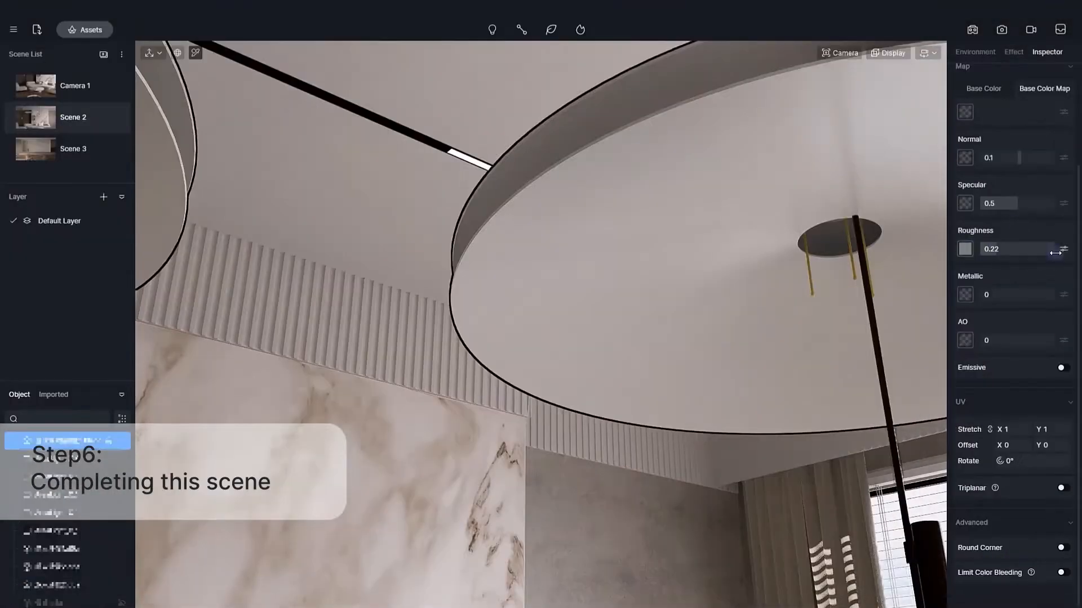
Refine the pendant lampshade's material with roughness 0.22 and enter 20 for its map setting.
text(20)
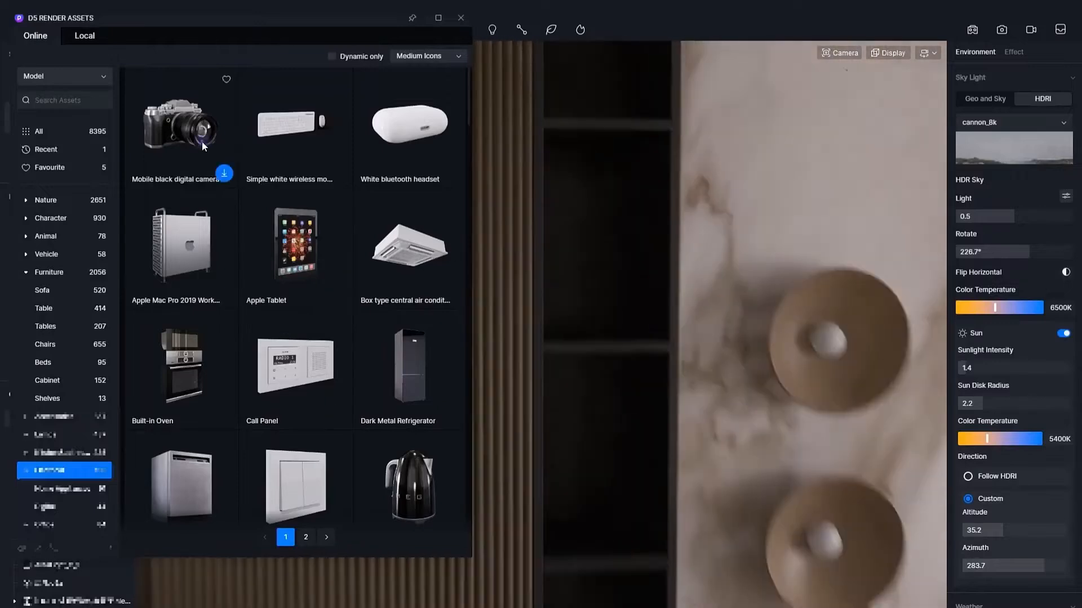
Place the open Books model from the online furniture assets on the sofa seat.
click(175, 132)
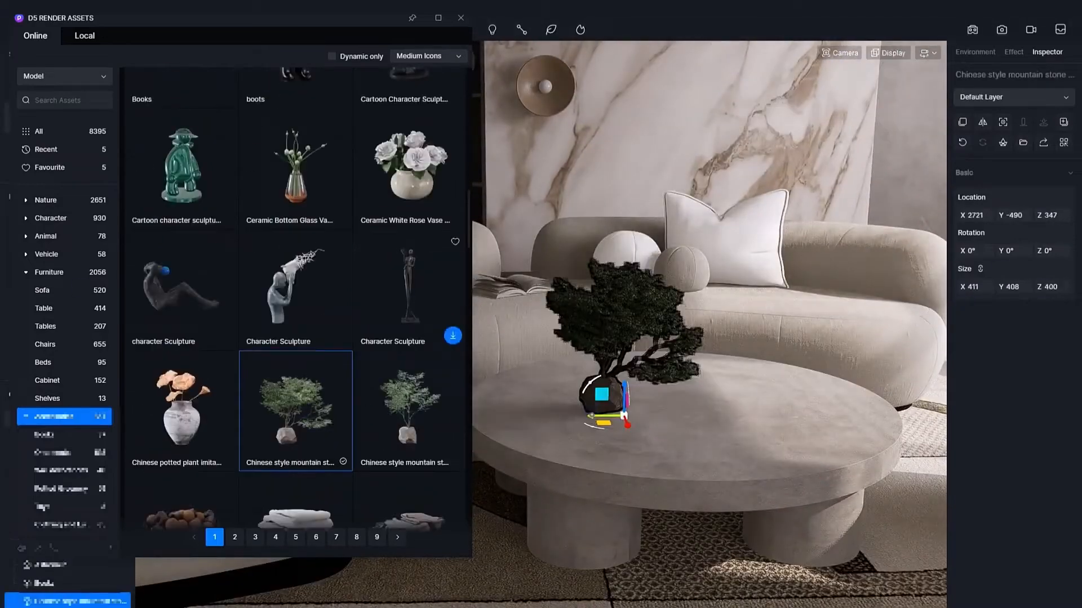
scroll(635, 331, up, 5)
key(i)
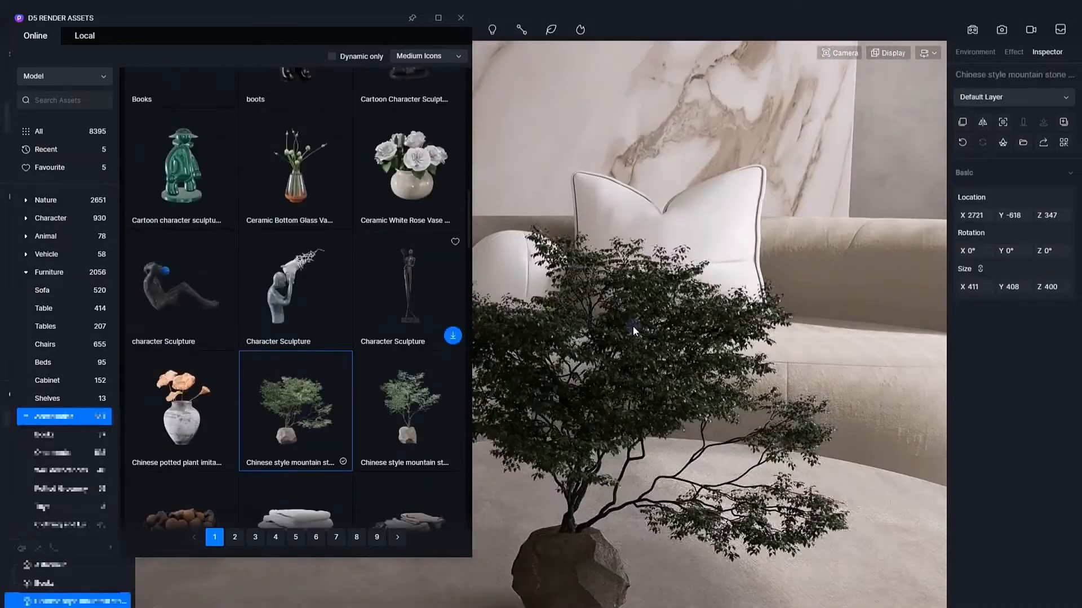
Place the Chinese style mountain stone plant on the round coffee table and enlarge it to an X size of 441.
click(635, 330)
scroll(634, 331, up, 4)
click(806, 400)
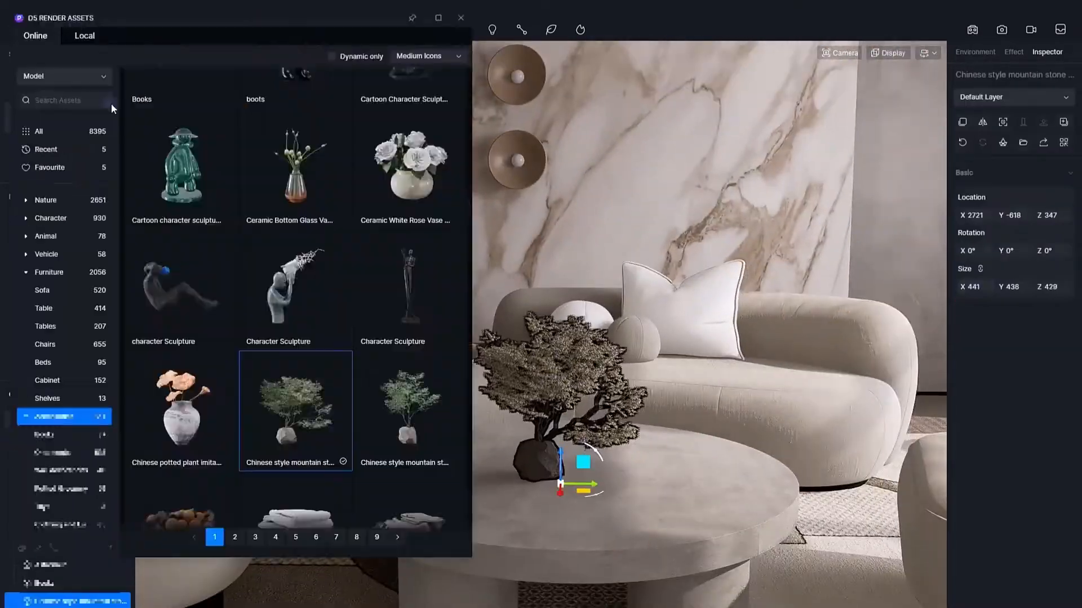
scroll(192, 187, down, 5)
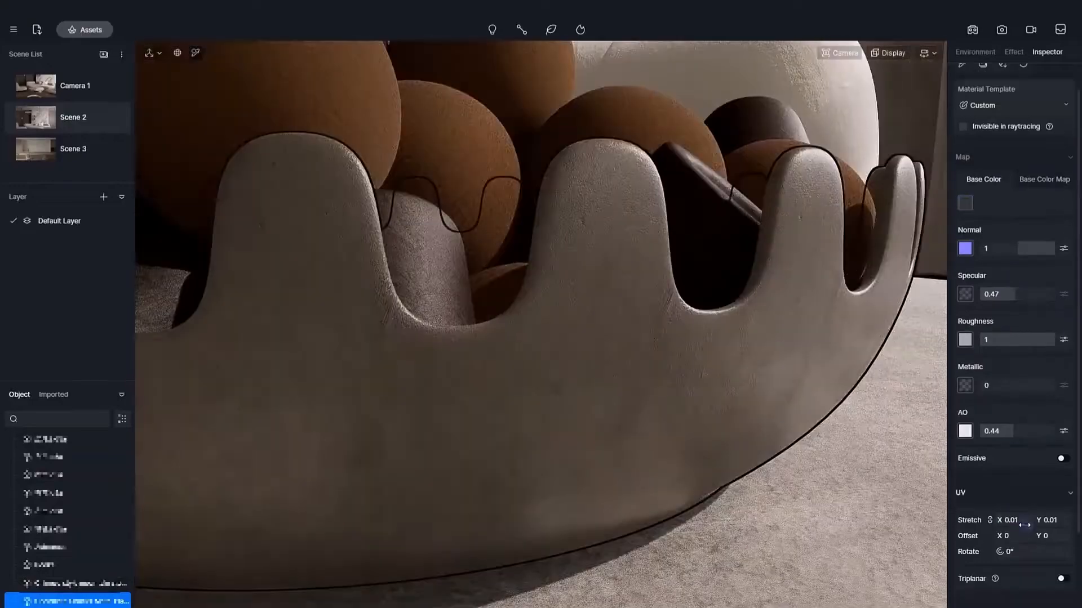
Adjust the UV stretch of the scalloped bowl's material and place the newspaper model from the online Books assets on the coffee table.
drag(1024, 525, 1042, 525)
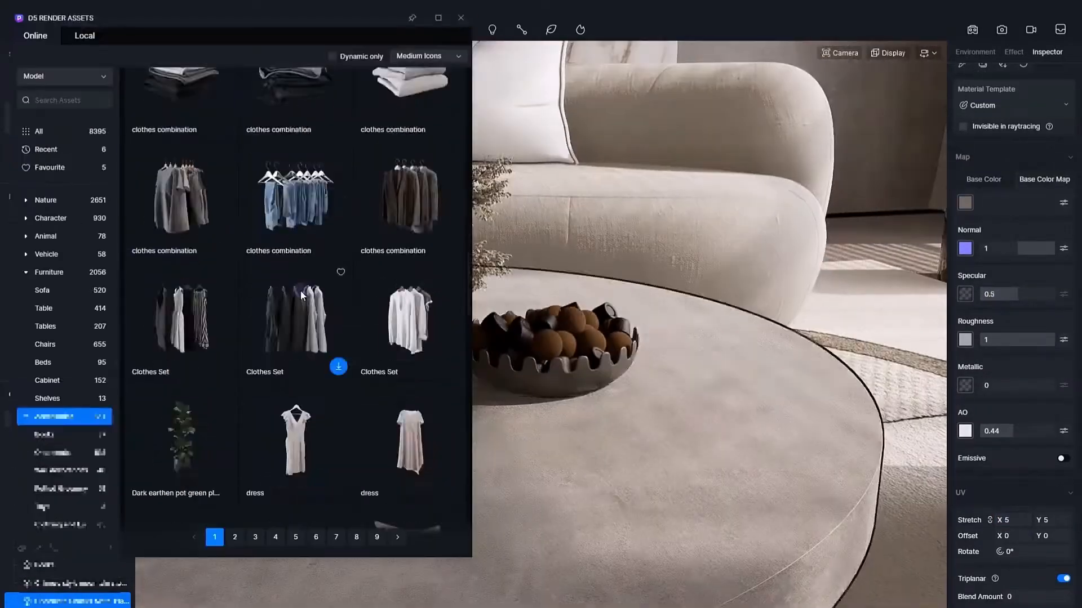
click(43, 434)
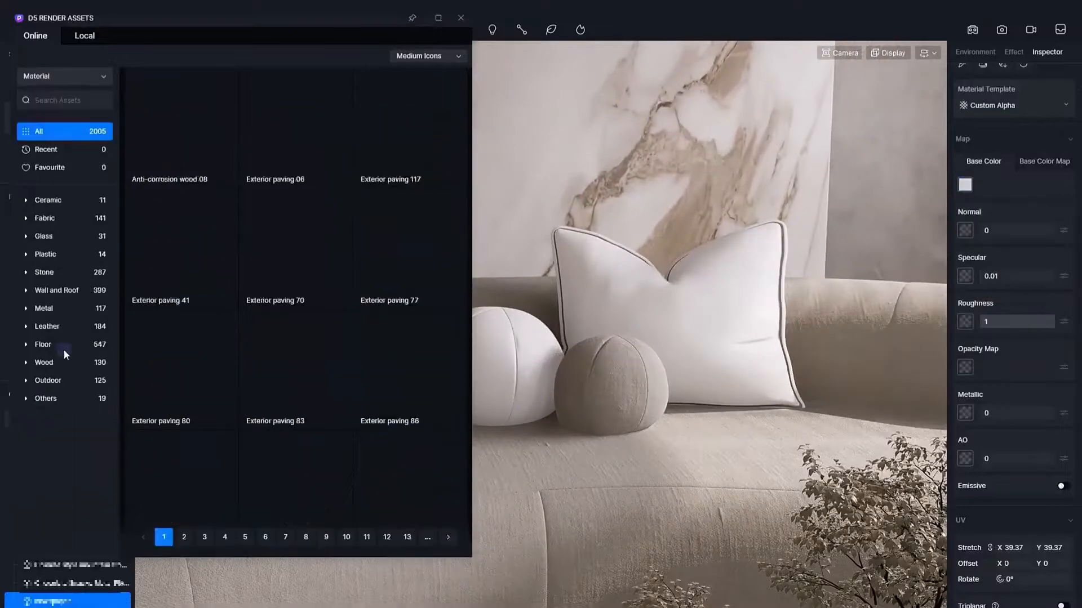
Switch to Quixel Bridge to browse the Fabric surfaces, and open the downloaded fabric texture folder for a material map in D5 Render.
click(45, 218)
click(55, 237)
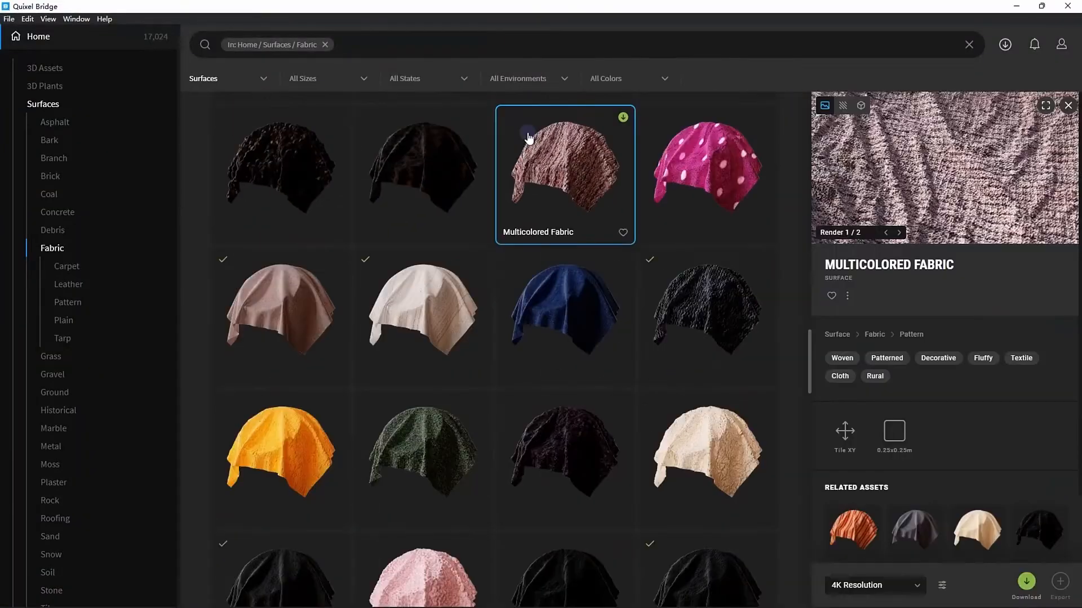
scroll(531, 342, up, 2)
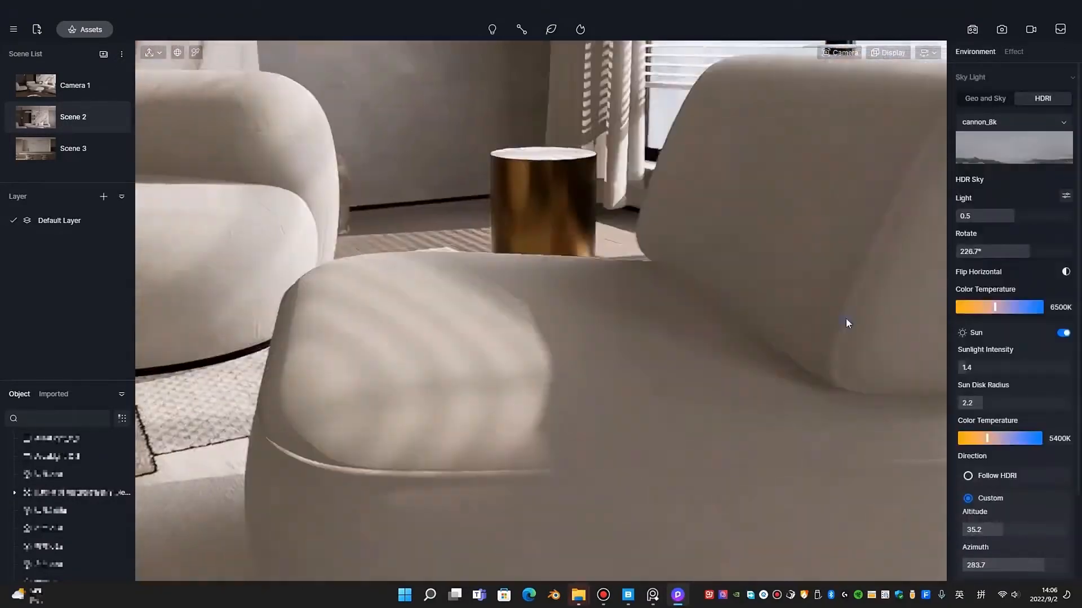
click(847, 323)
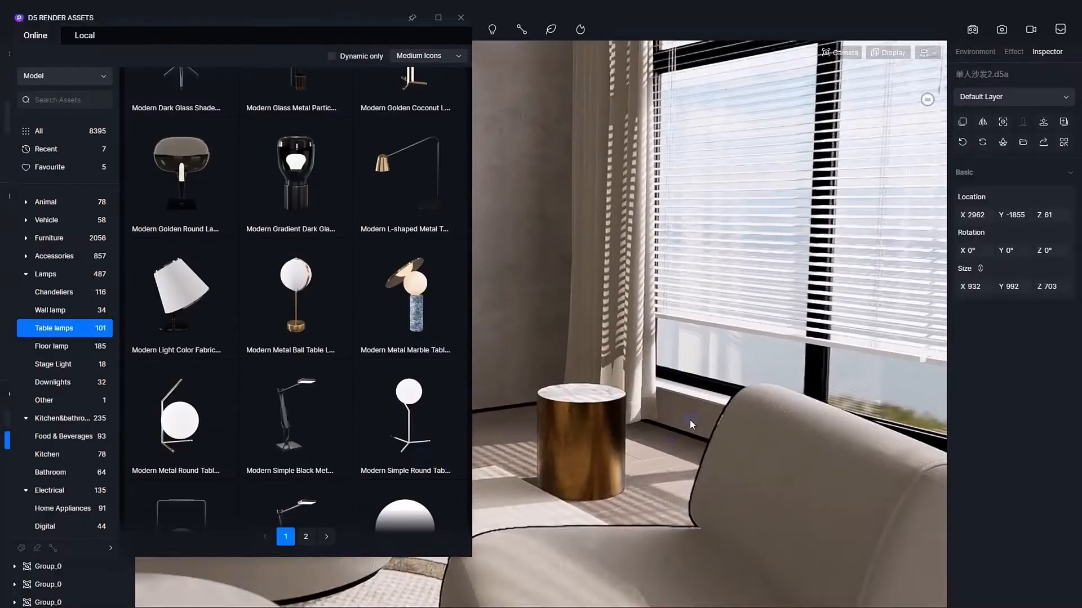
scroll(349, 367, down, 3)
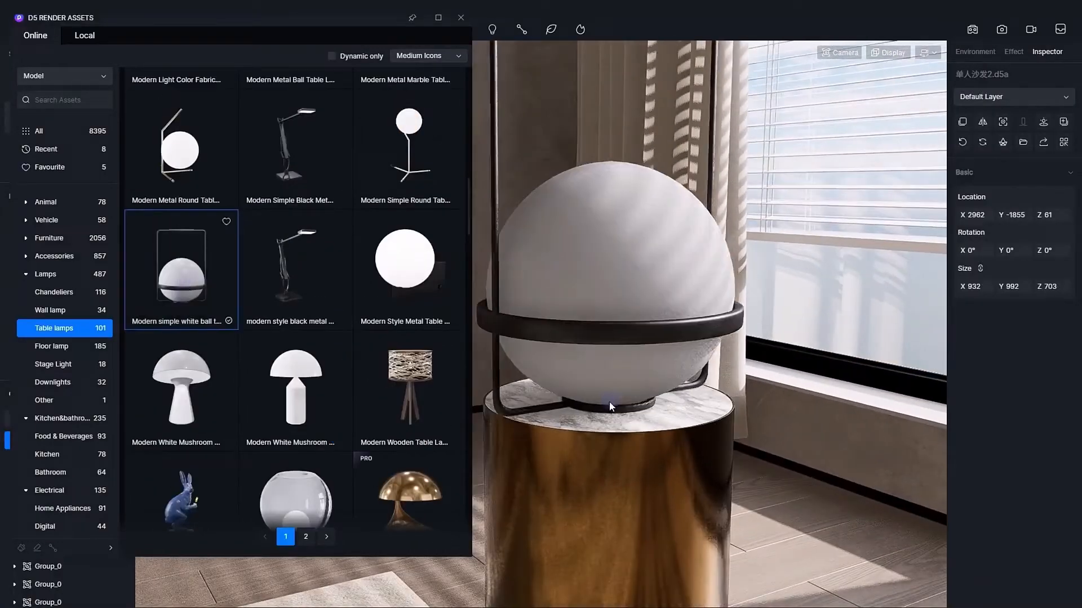
Place the Modern simple white ball table lamp on the gold side table's marble top and close the asset library.
click(610, 406)
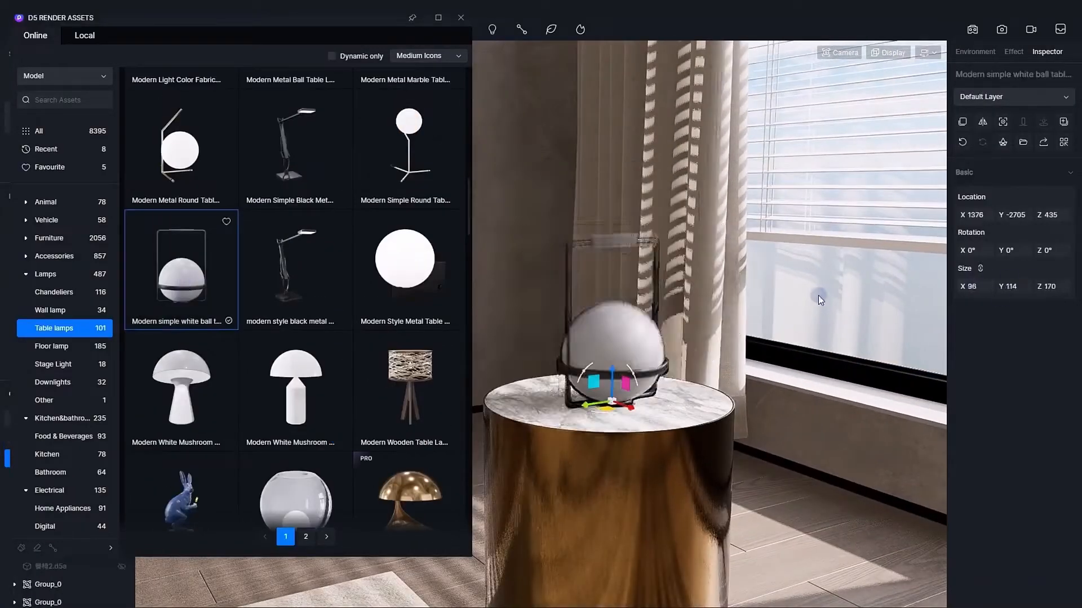
click(614, 318)
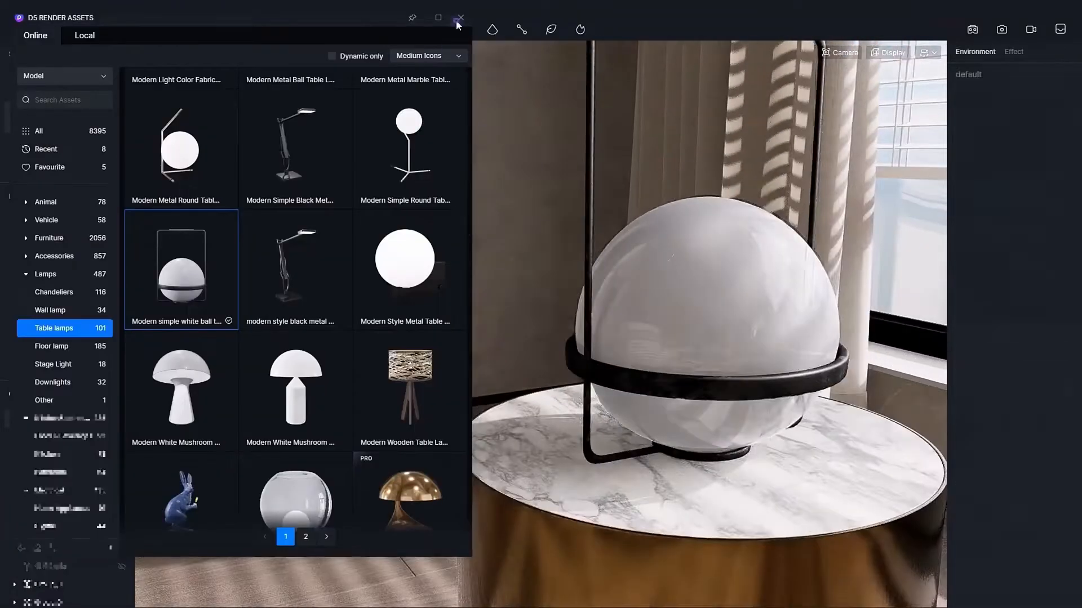
click(461, 18)
Pick a surface material in the window corner beside the curtain with the material picker.
right_drag(901, 439, 790, 459)
scroll(374, 371, up, 5)
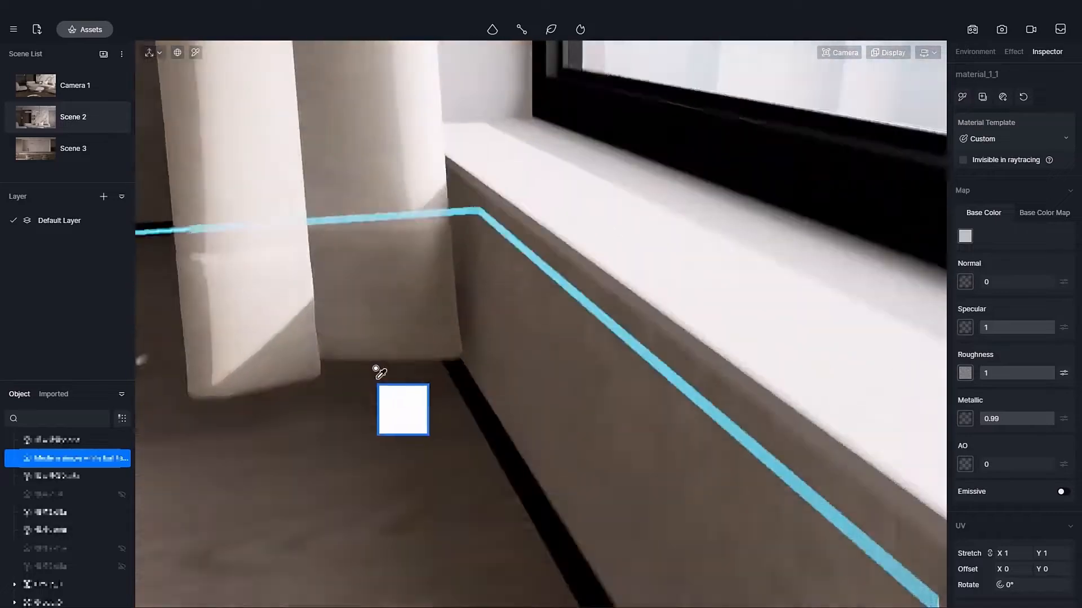
right_drag(374, 372, 369, 172)
click(369, 172)
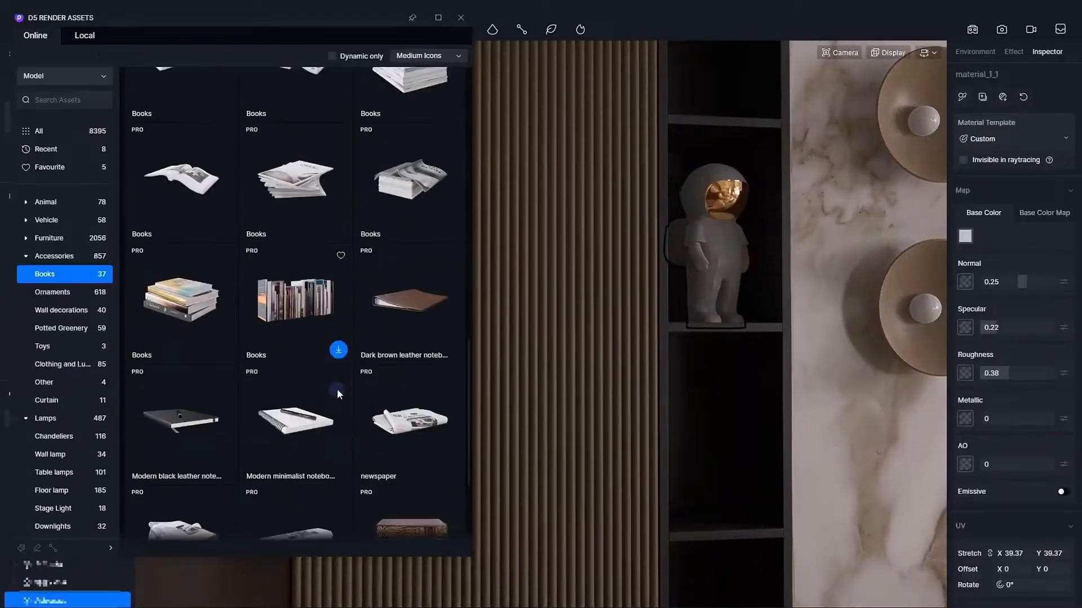
Place the Books stack on the dark wall shelf, and the Modern Ceramic Puye Vase with further ornaments on the dining table.
scroll(338, 388, down, 3)
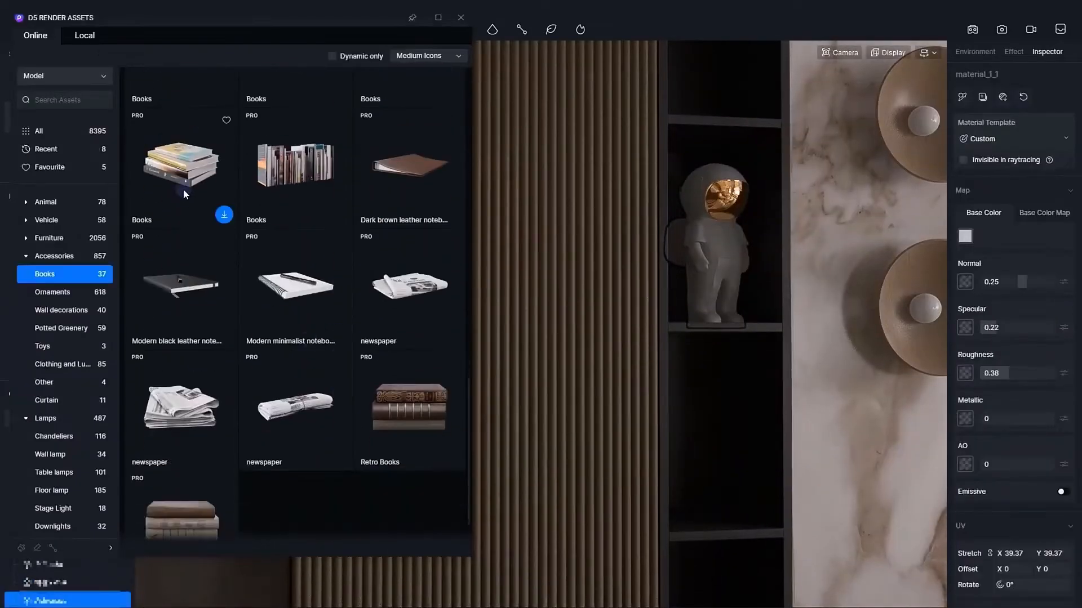
drag(184, 188, 688, 458)
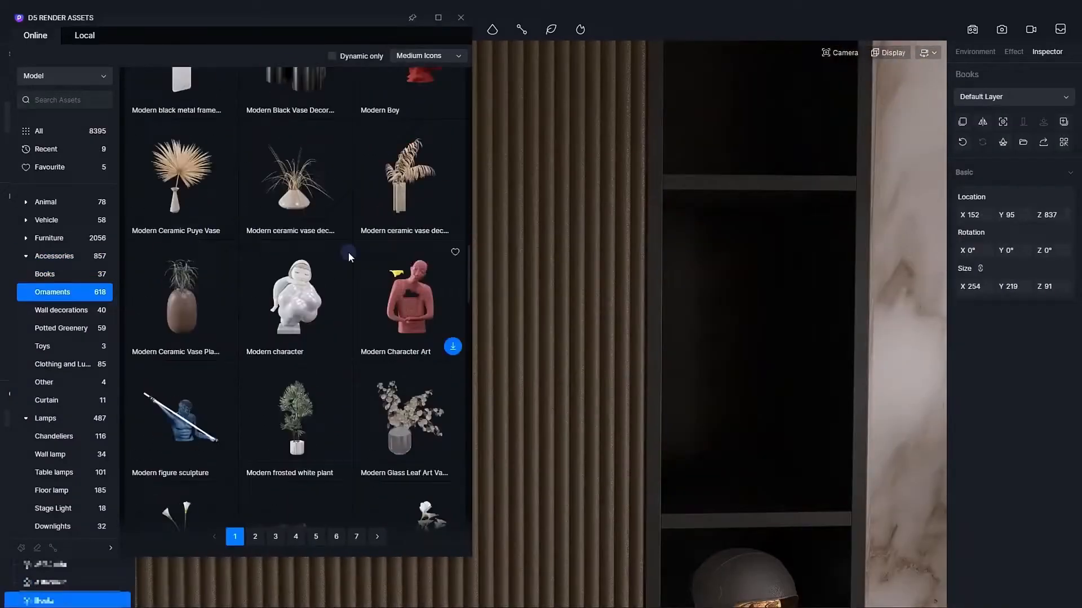
scroll(348, 252, down, 5)
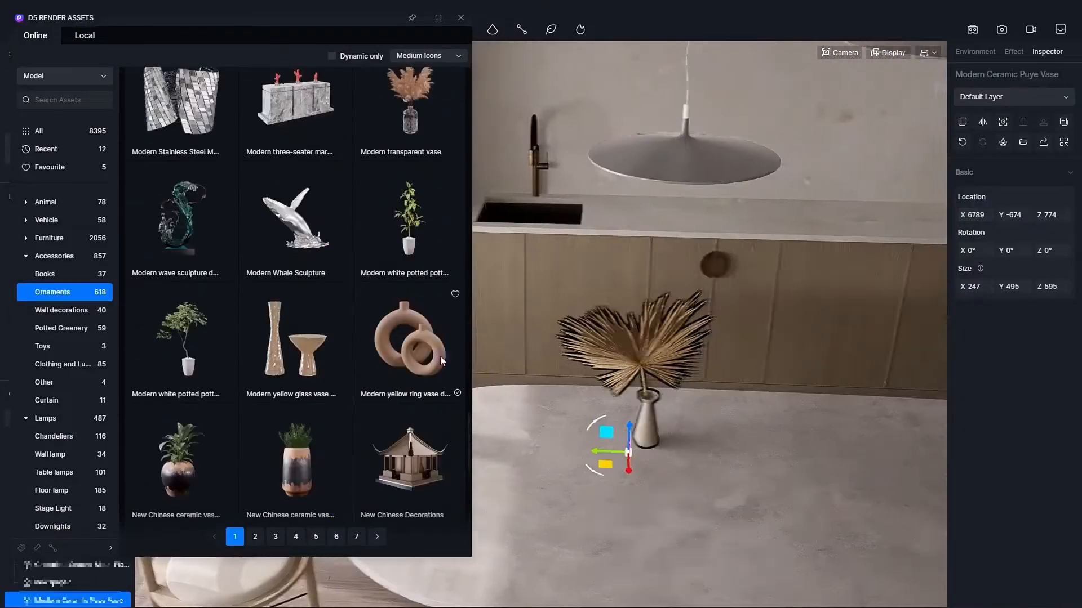
drag(441, 356, 733, 343)
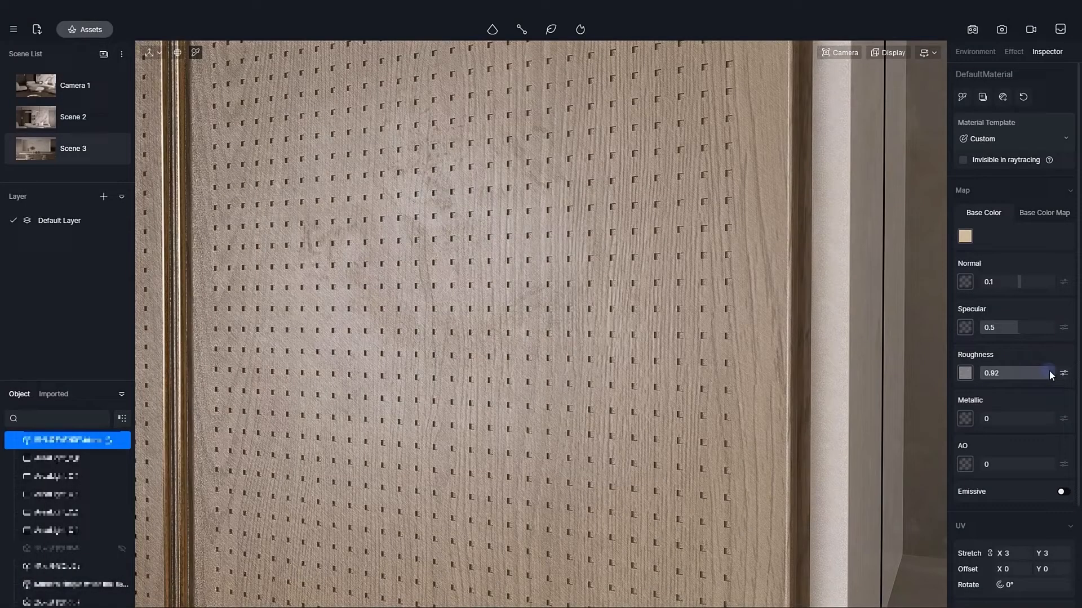
Apply a surface imperfections roughness map to the perforated cabinet panel, set roughness to 1 and adjust the map's individual UV option.
drag(1049, 375, 1056, 374)
click(1064, 373)
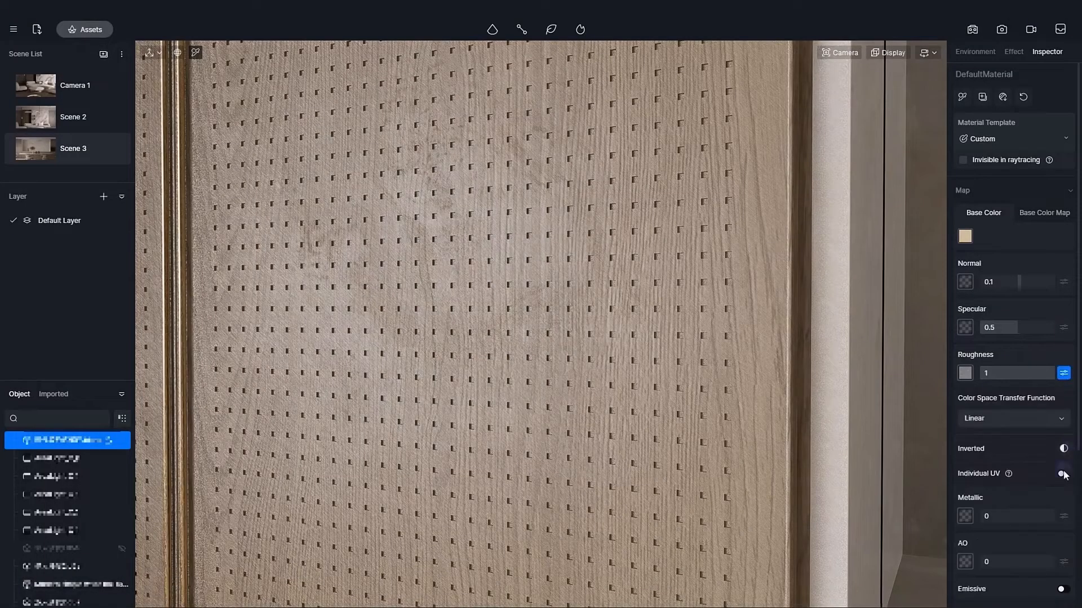
click(1007, 491)
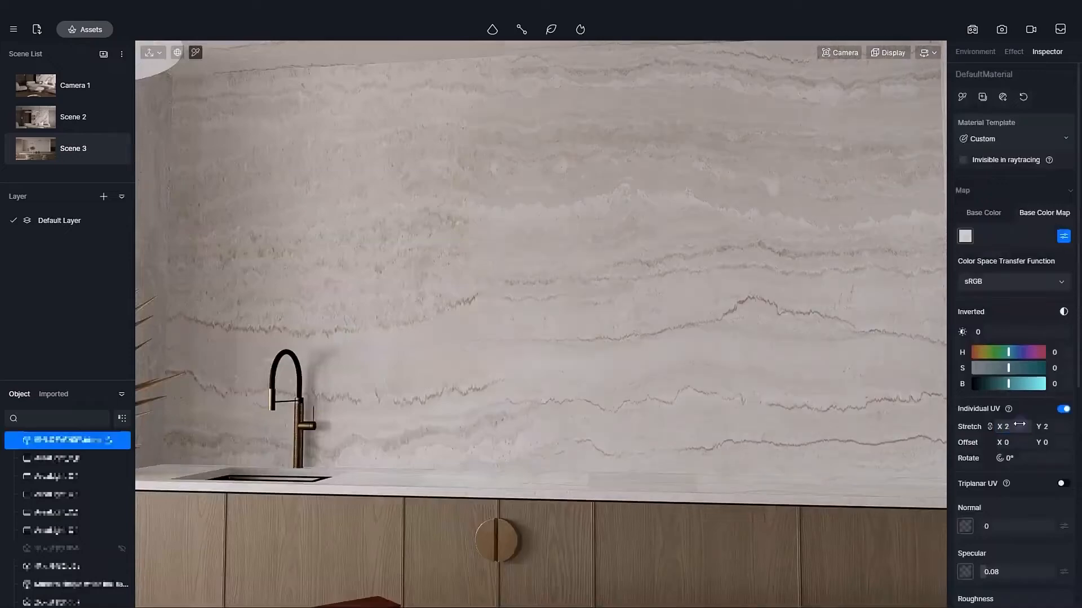
Darken the kitchen backsplash stone's base color to a V value of about 76 and slightly shift its hue and saturation.
click(757, 228)
key(i)
click(757, 228)
click(994, 215)
click(965, 236)
drag(1041, 372, 1028, 372)
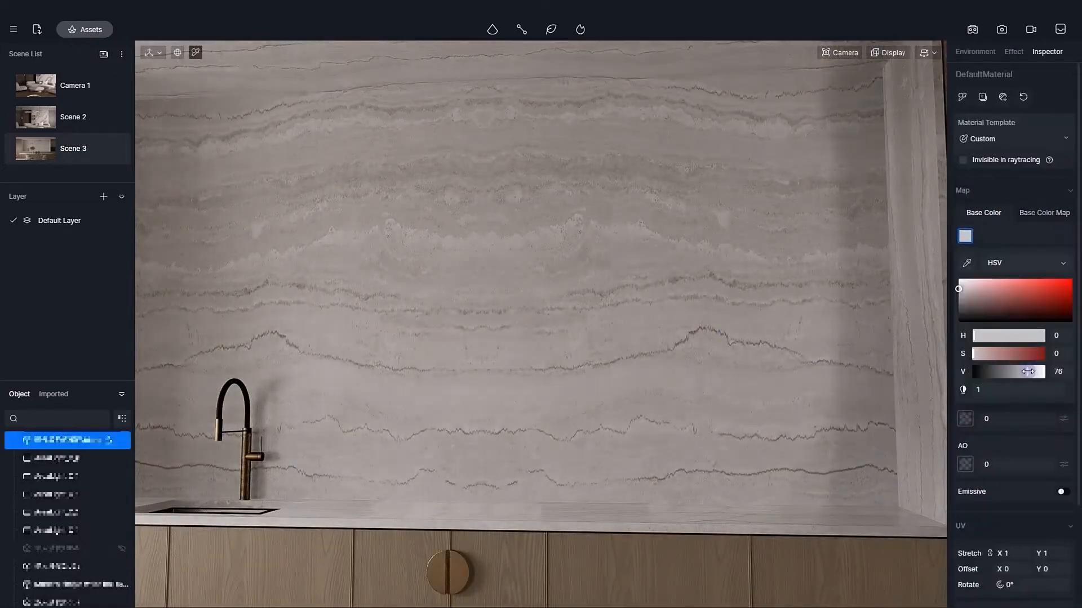
drag(974, 336, 980, 336)
drag(974, 353, 980, 353)
drag(1027, 372, 1029, 369)
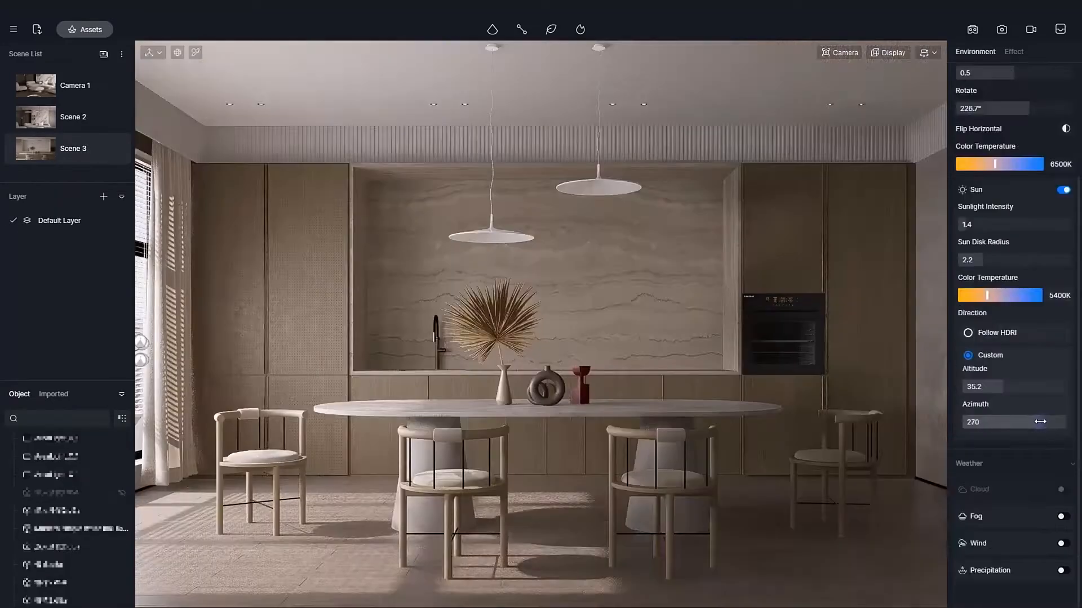
Set Scene 3's custom sun direction to altitude 31.8 and azimuth 272, with a sun disk radius of 1.9.
drag(1010, 389, 999, 387)
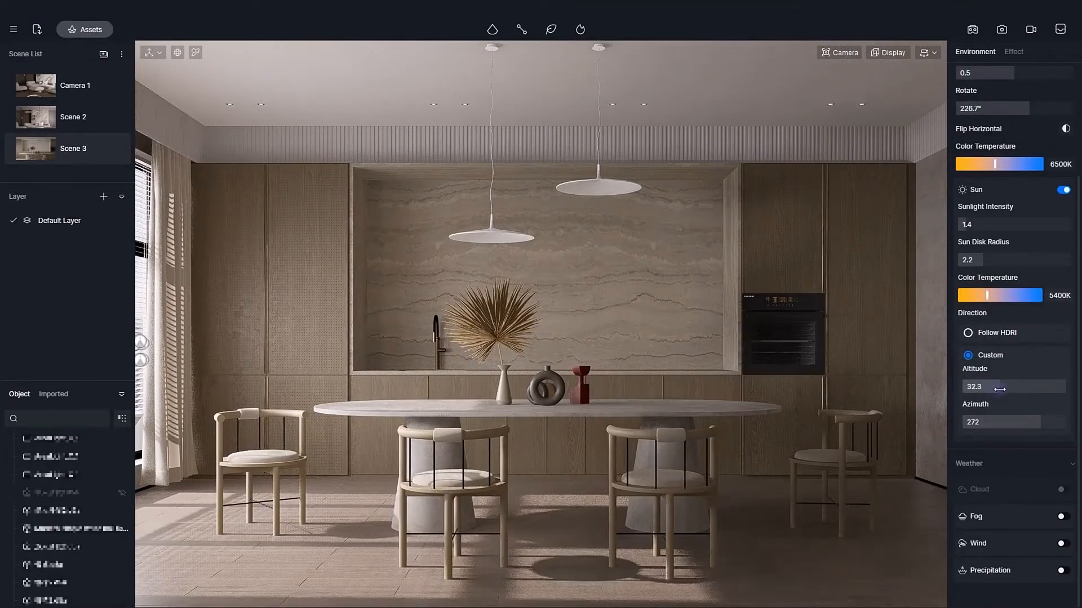
drag(982, 259, 982, 252)
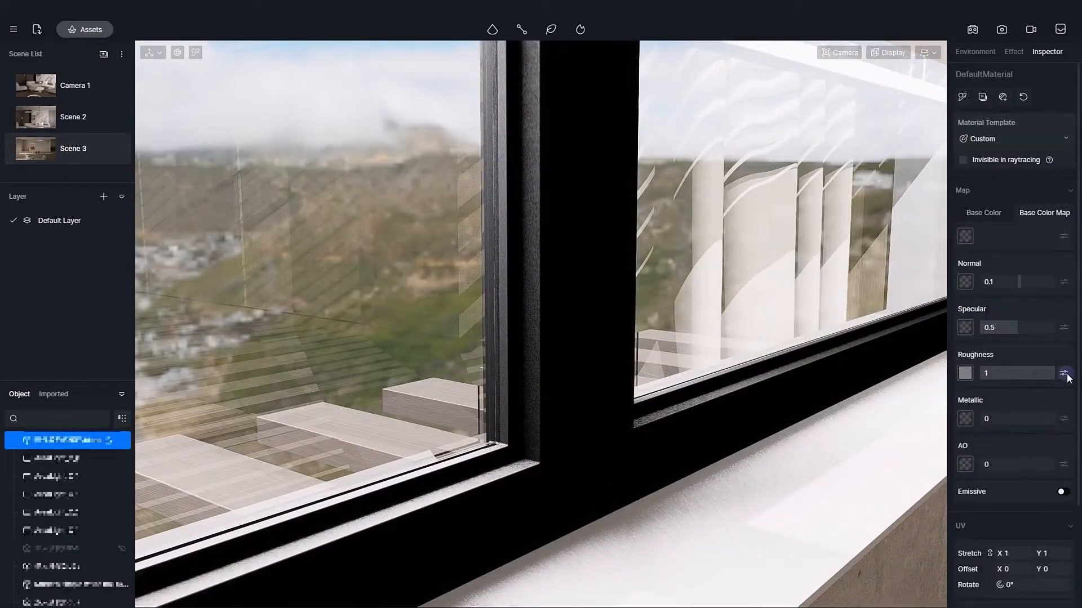
click(1064, 373)
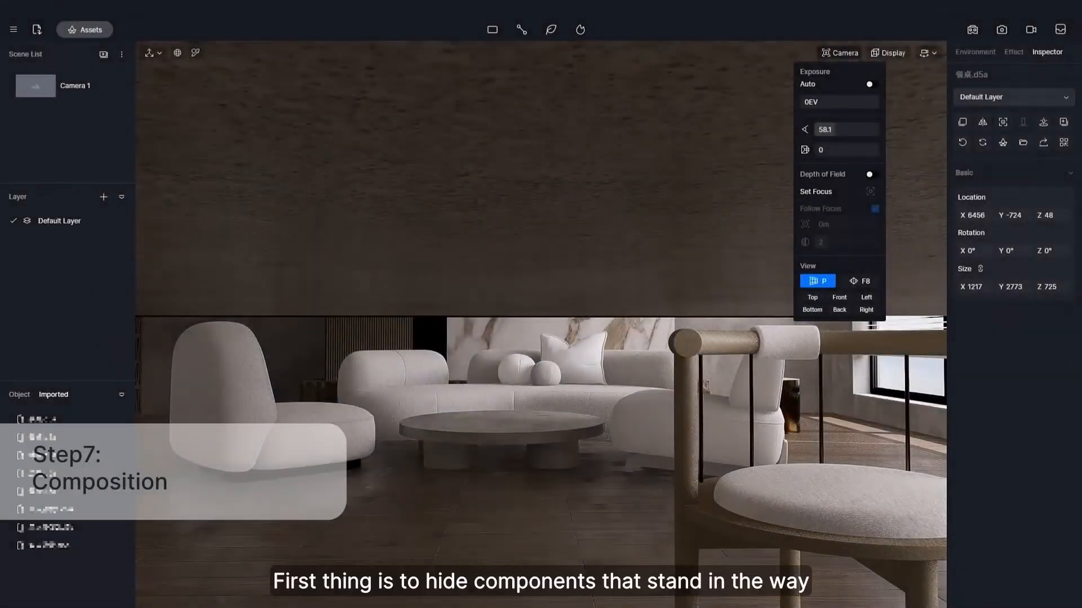
Compose a frontal living-room view facing the marble wall and sofa group, and close the camera settings.
right_drag(675, 391, 626, 280)
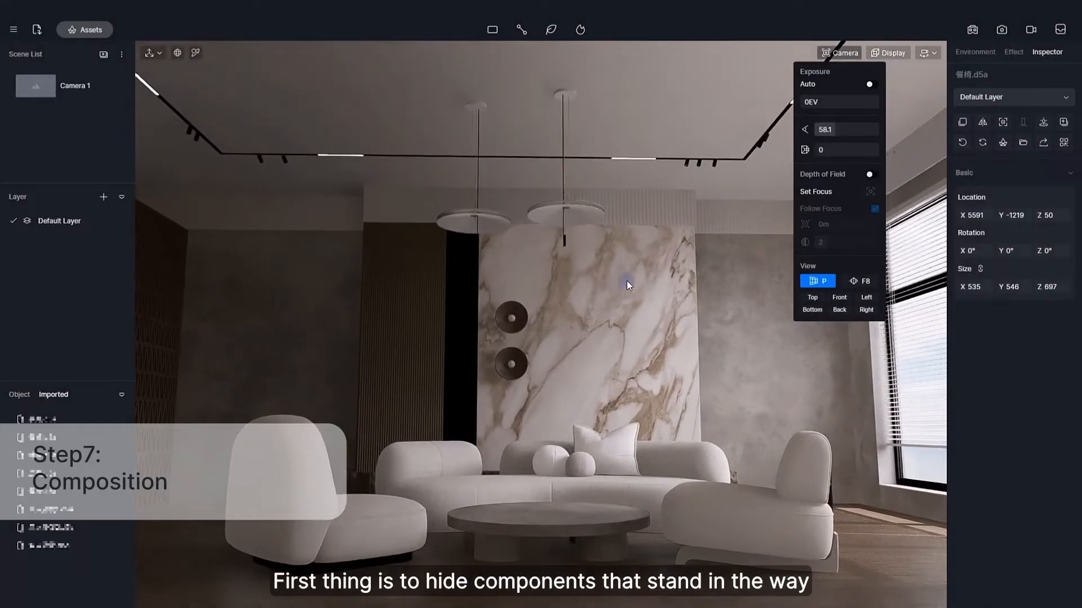
key(F8)
click(849, 54)
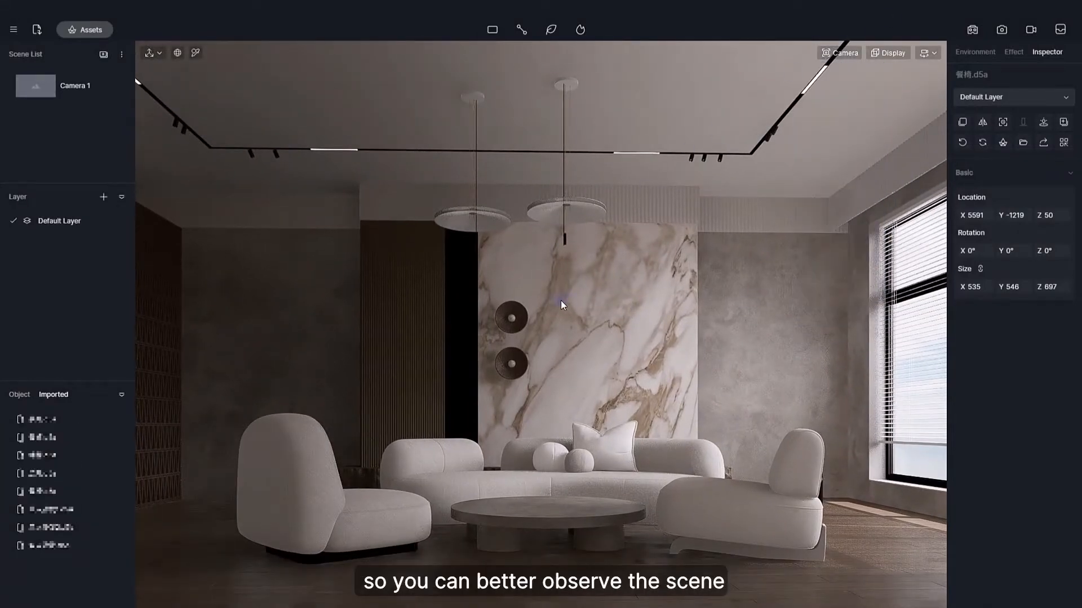
right_drag(606, 263, 809, 392)
scroll(604, 154, up, 4)
scroll(591, 246, down, 5)
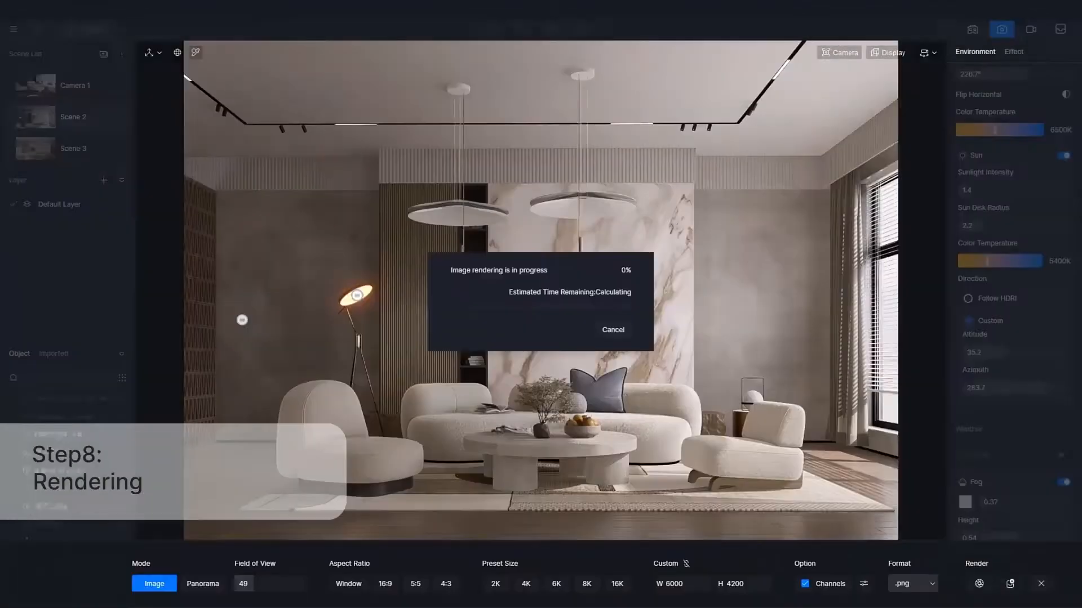